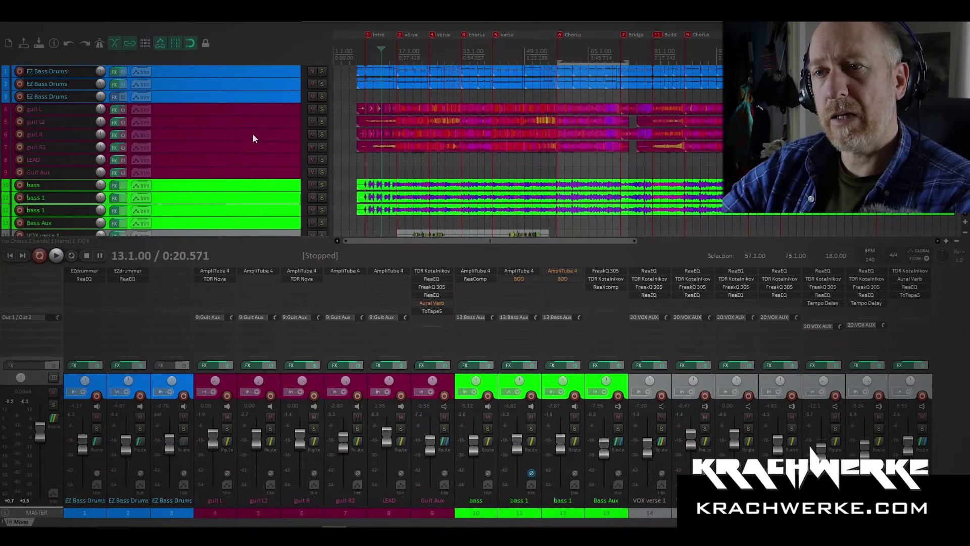
Open the first MIDI item on the top EZ Bass Drums track in the MIDI editor and show its intro measures.
scroll(236, 131, up, 4)
scroll(238, 131, up, 3)
scroll(389, 123, up, 3)
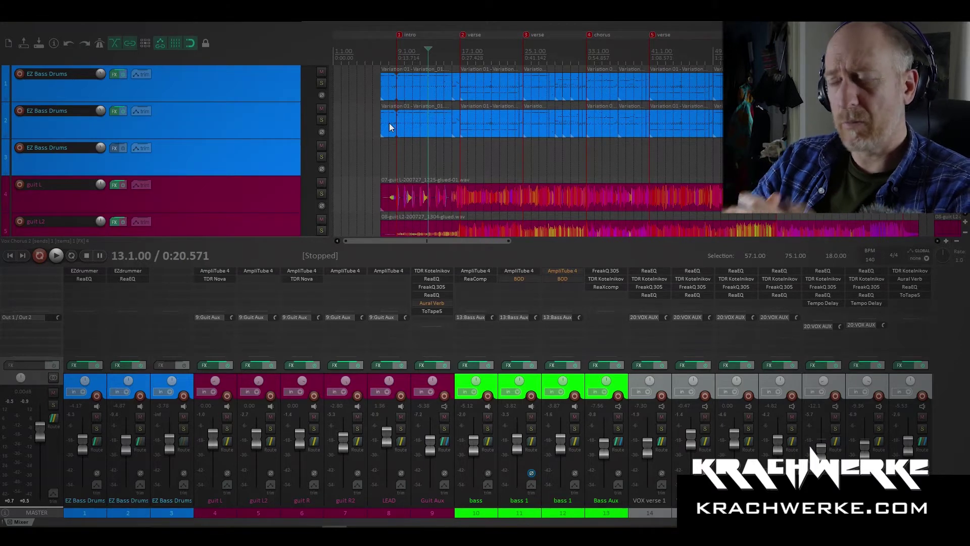
click(422, 83)
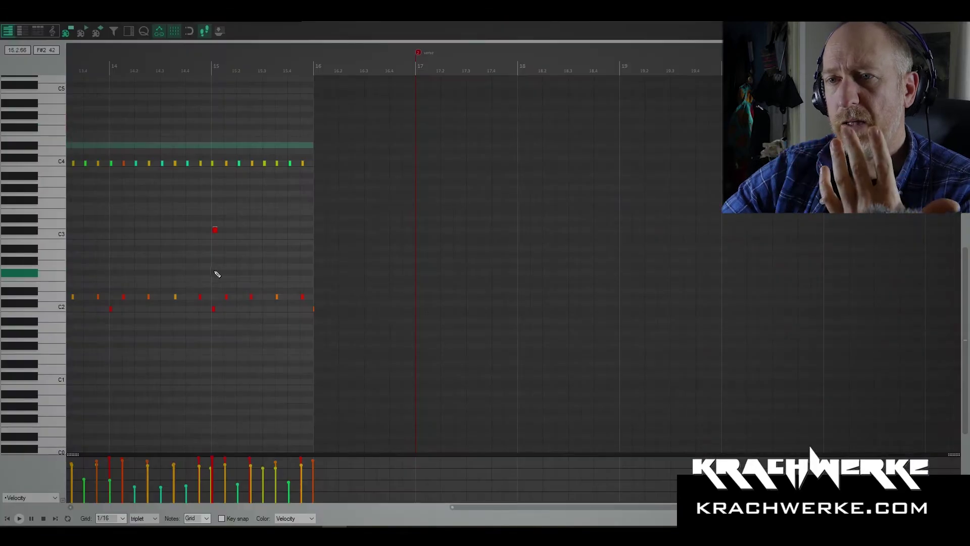
scroll(218, 274, up, 3)
scroll(213, 275, down, 4)
scroll(198, 329, up, 1)
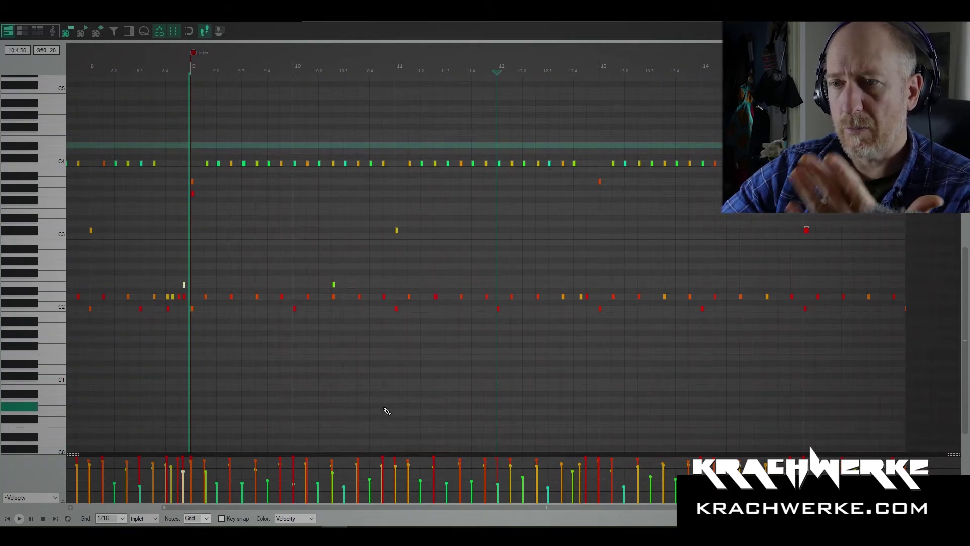
Play the drum part from about position 8.3 through the following measures.
click(143, 64)
key(space)
key(space)
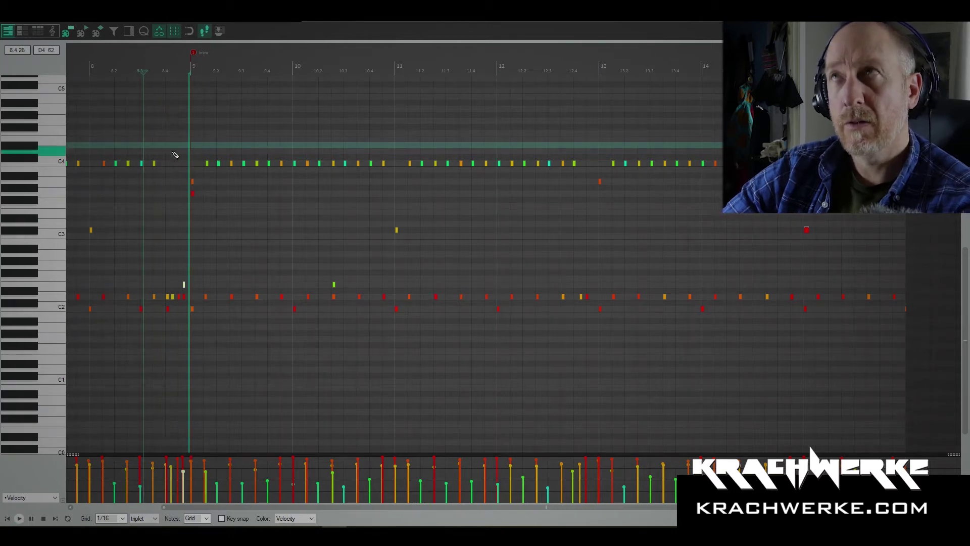
key(space)
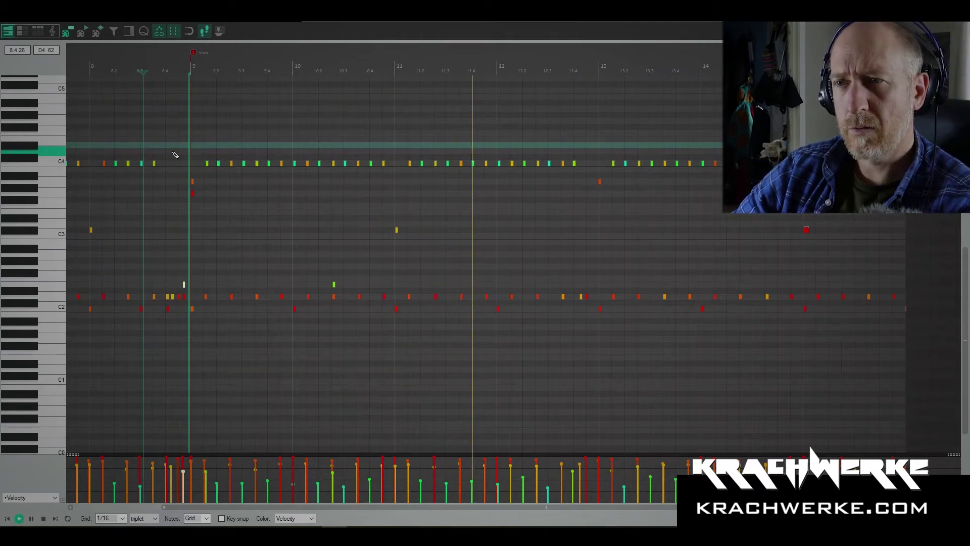
key(space)
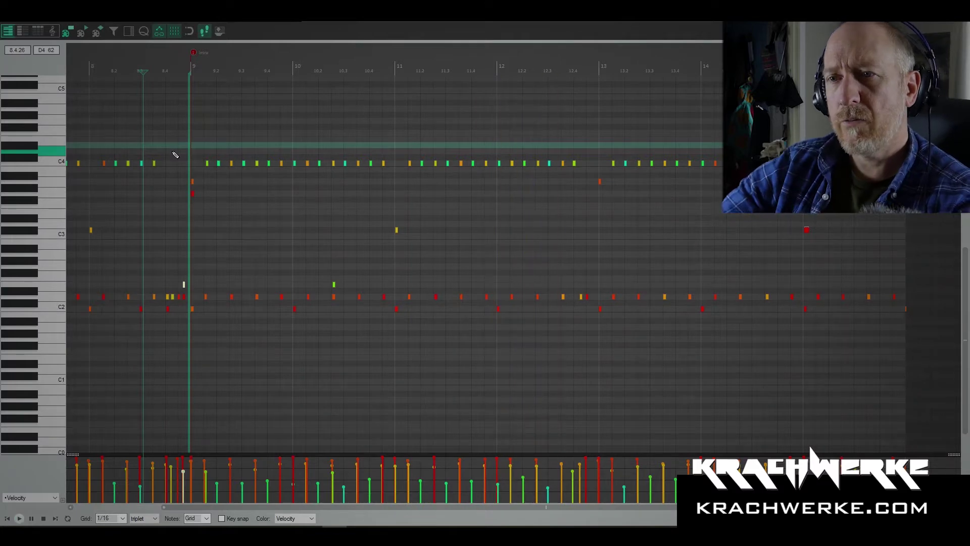
Shift the D2 note just after 9.2 slightly later, and move it back to its original position.
scroll(321, 207, up, 5)
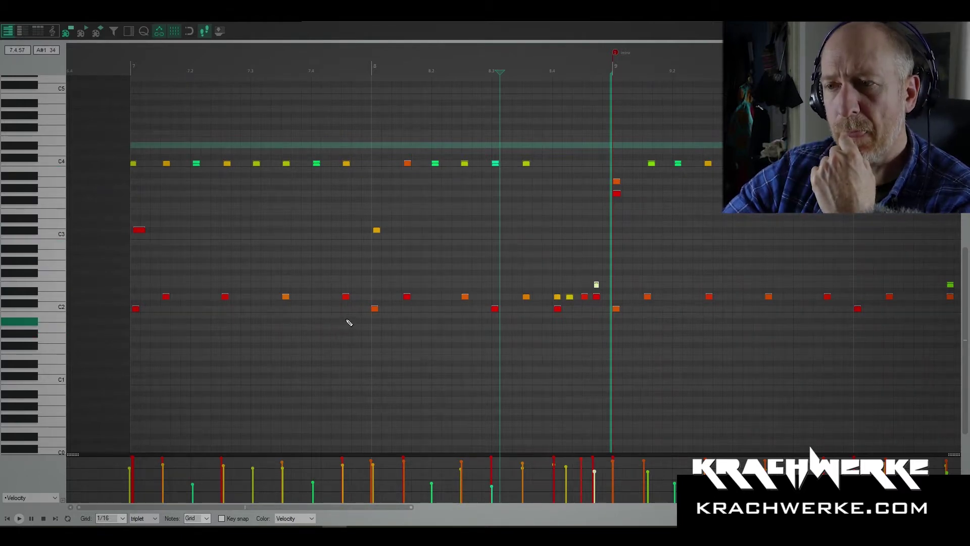
scroll(349, 321, down, 8)
scroll(501, 336, up, 8)
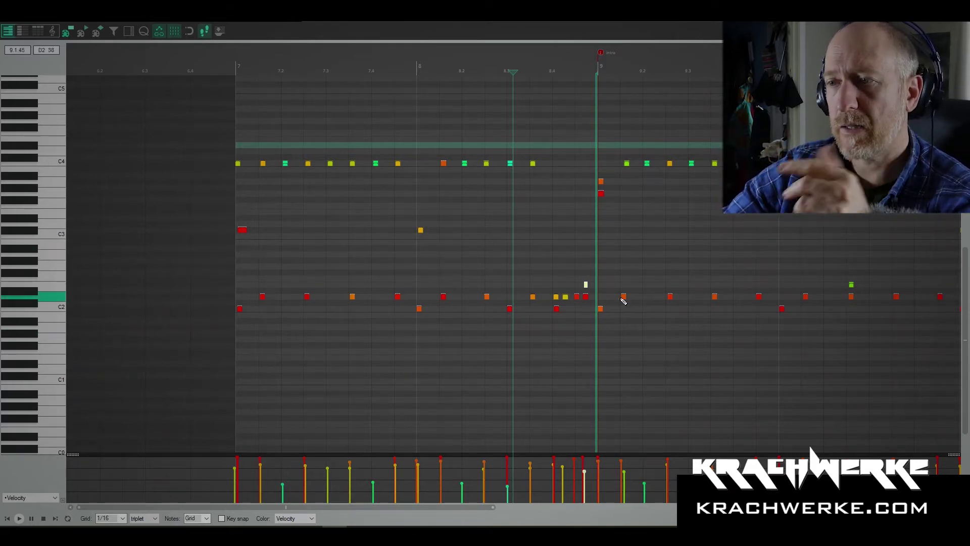
click(676, 297)
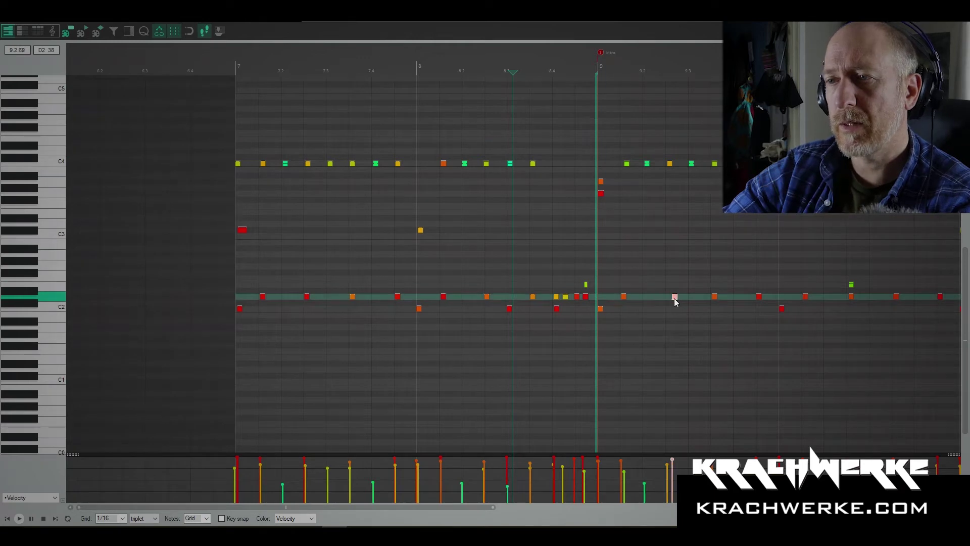
drag(675, 299, 668, 299)
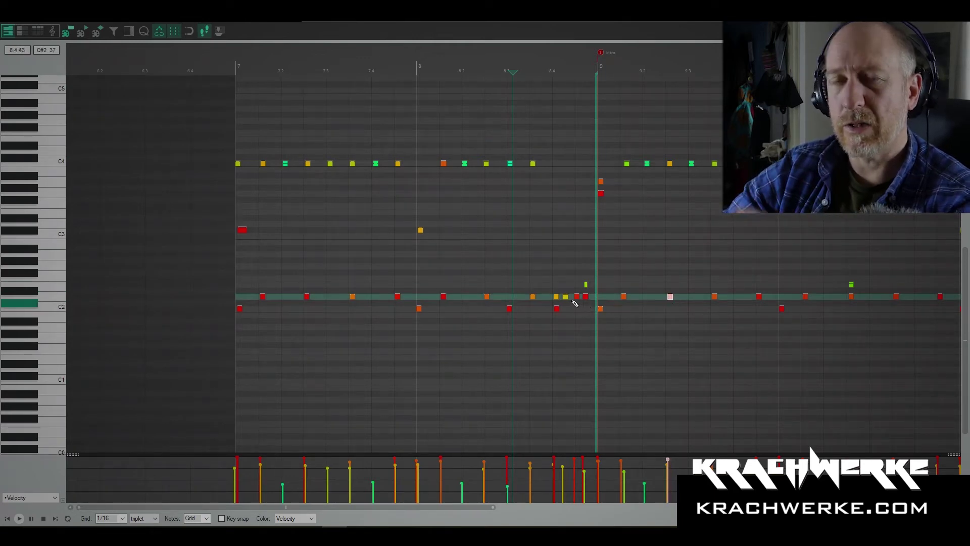
Play the drum part from just before measure 7, and again from about position 9.4.
scroll(569, 292, down, 3)
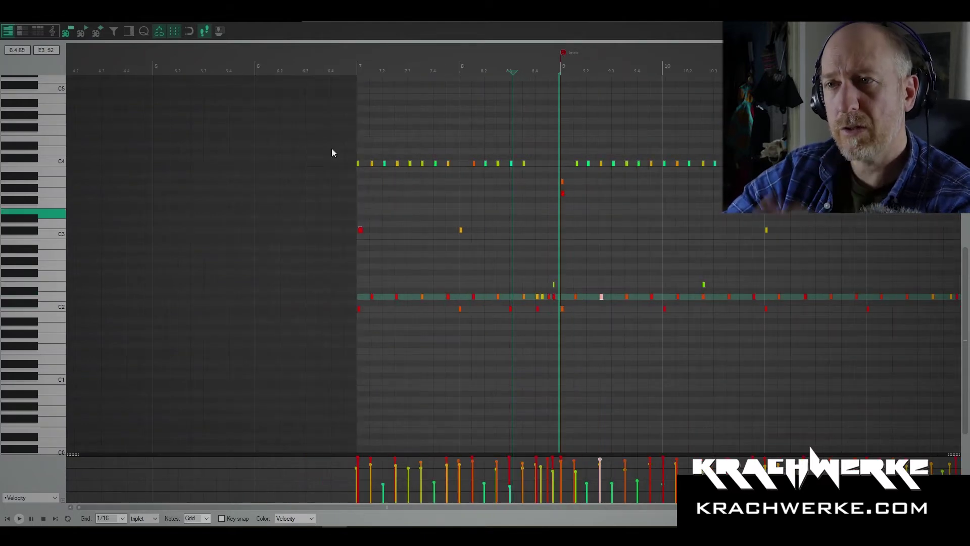
click(343, 61)
key(space)
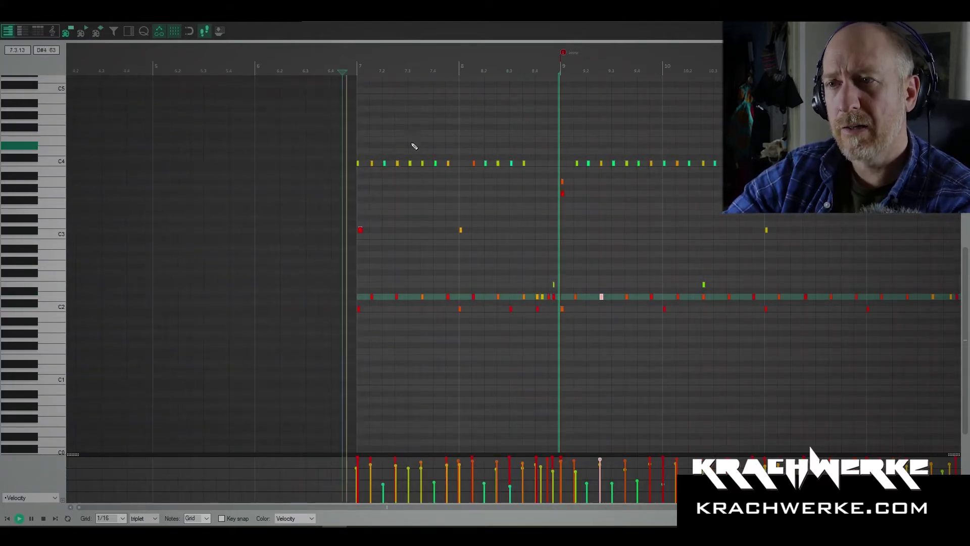
scroll(548, 288, up, 4)
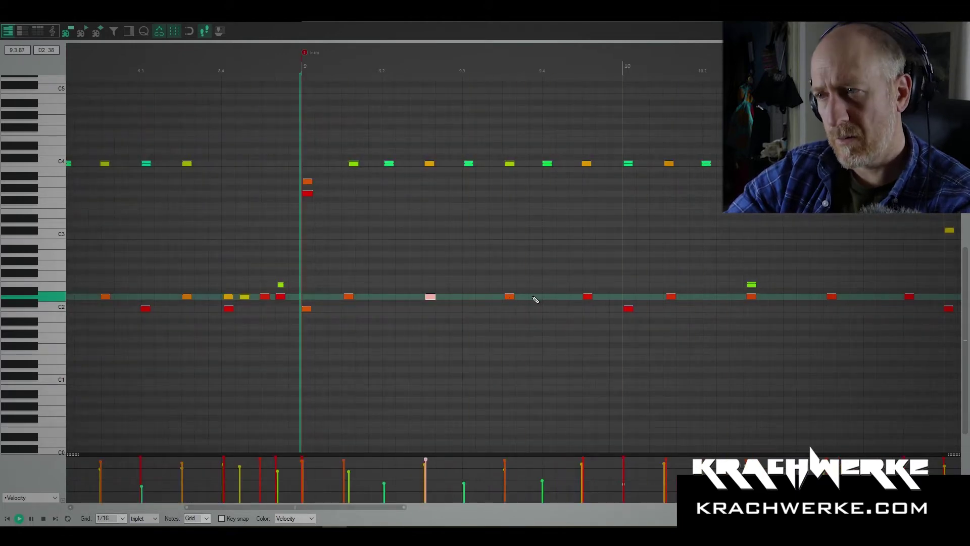
key(space)
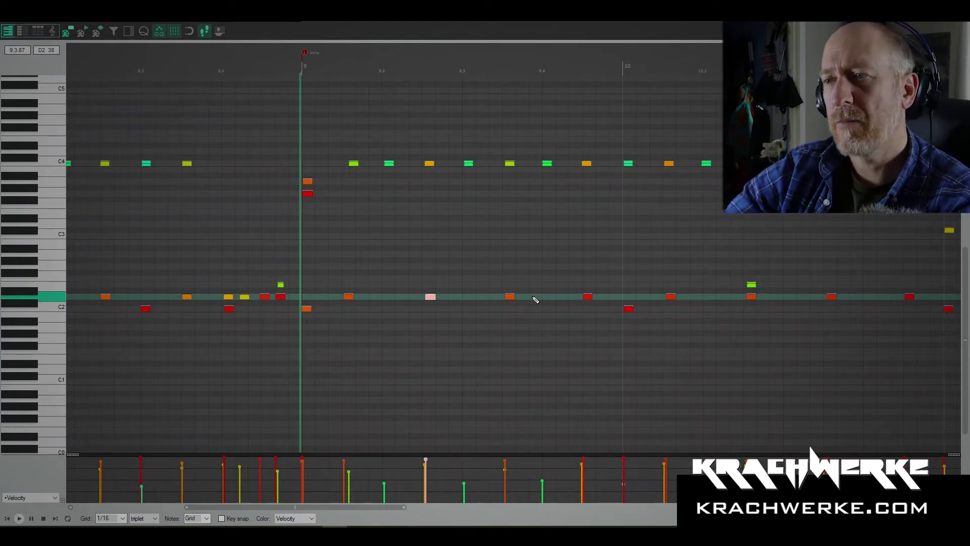
click(537, 66)
key(space)
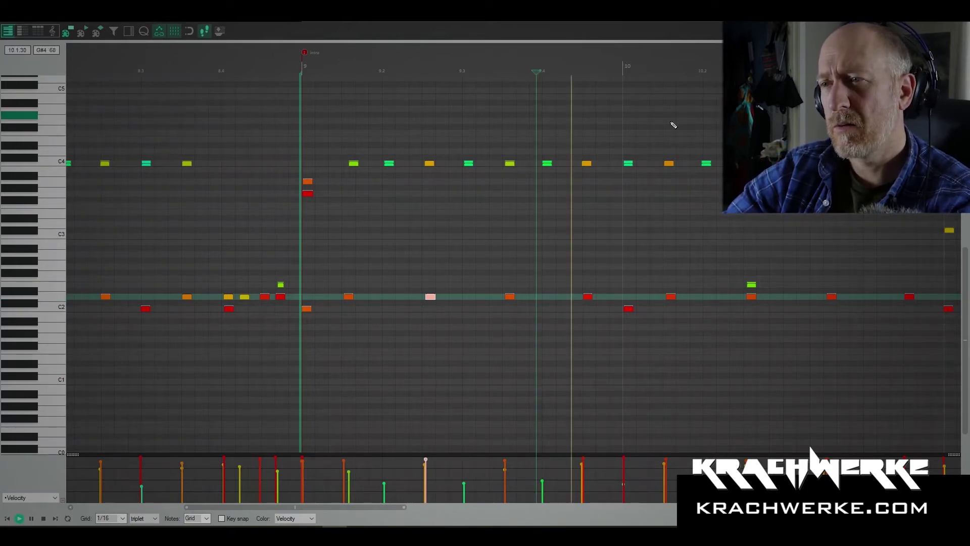
key(space)
Move the stacked D2 and E2 notes near 10.2.6 slightly earlier together and play back the result.
drag(733, 270, 760, 322)
drag(737, 147, 765, 348)
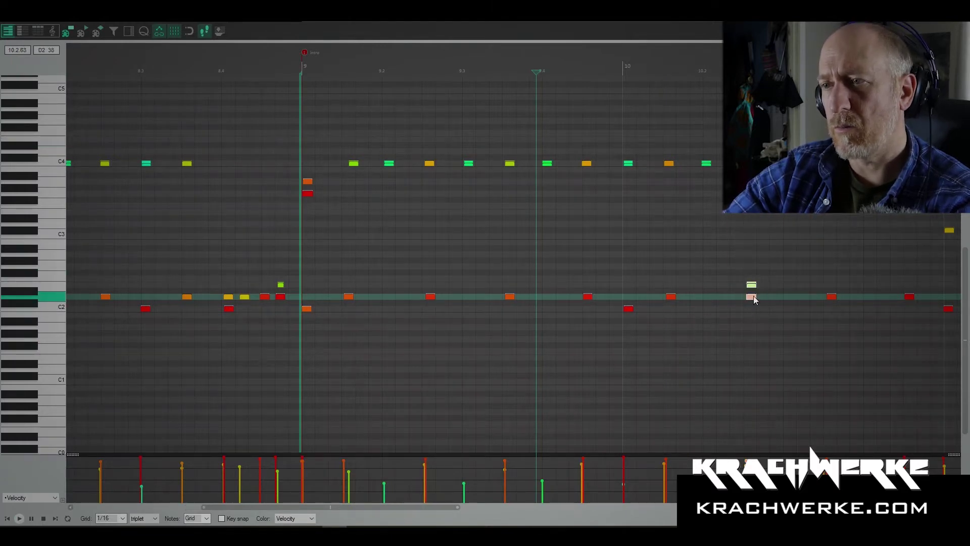
drag(753, 300, 749, 299)
key(space)
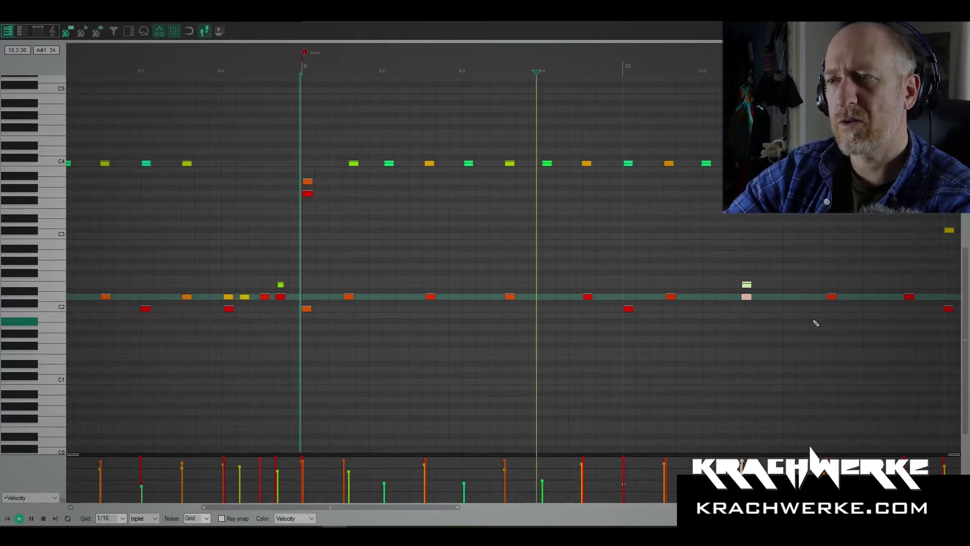
key(space)
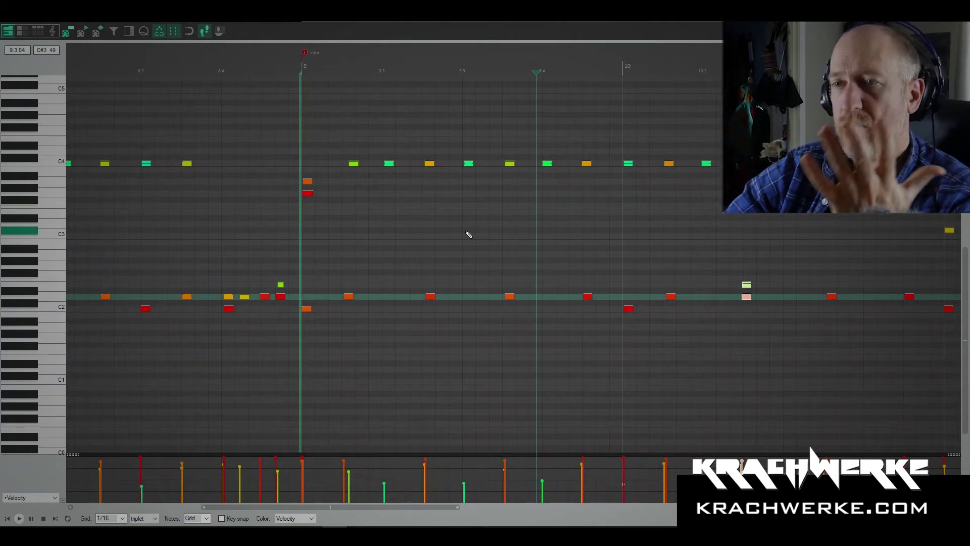
key(space)
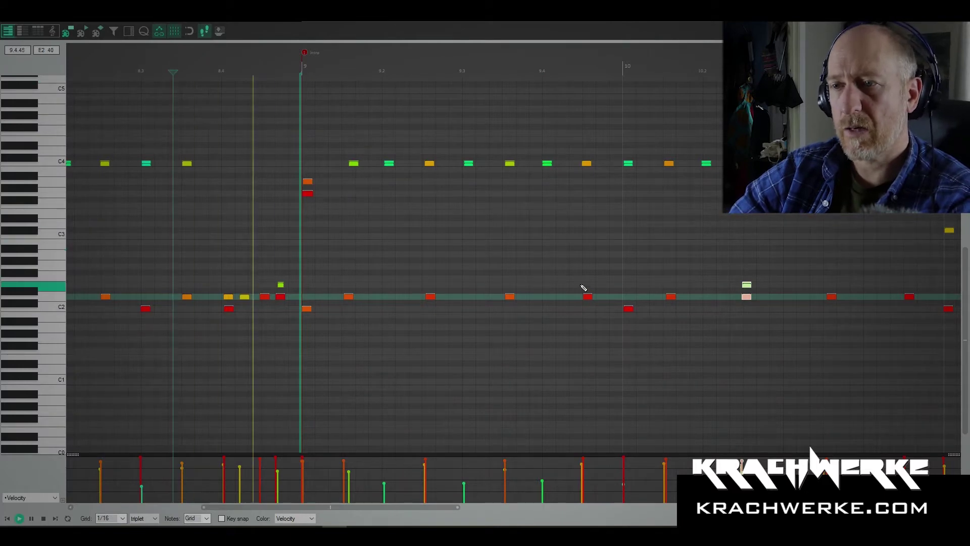
key(space)
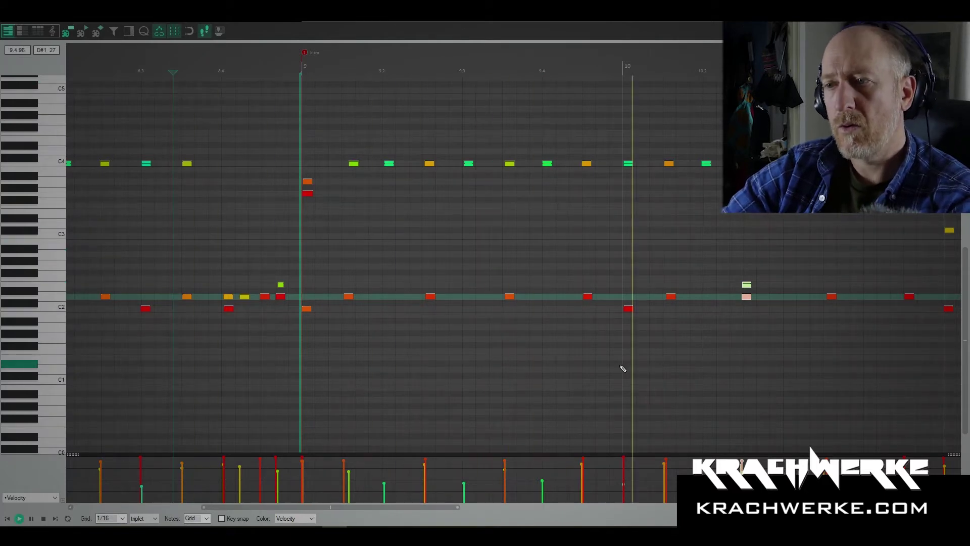
Add a D2 note directly above the existing note at the start of measure 10, play it, and delete it again.
click(628, 309)
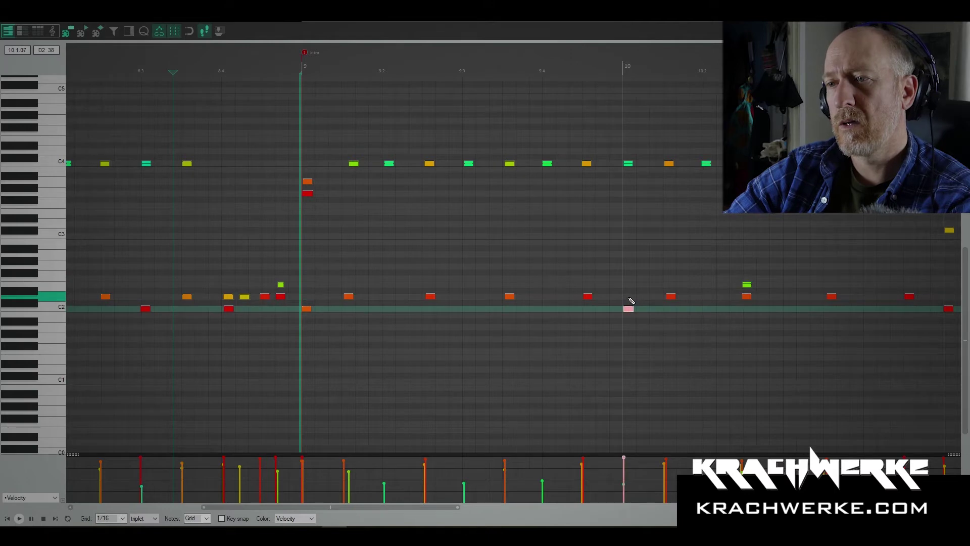
click(628, 297)
key(space)
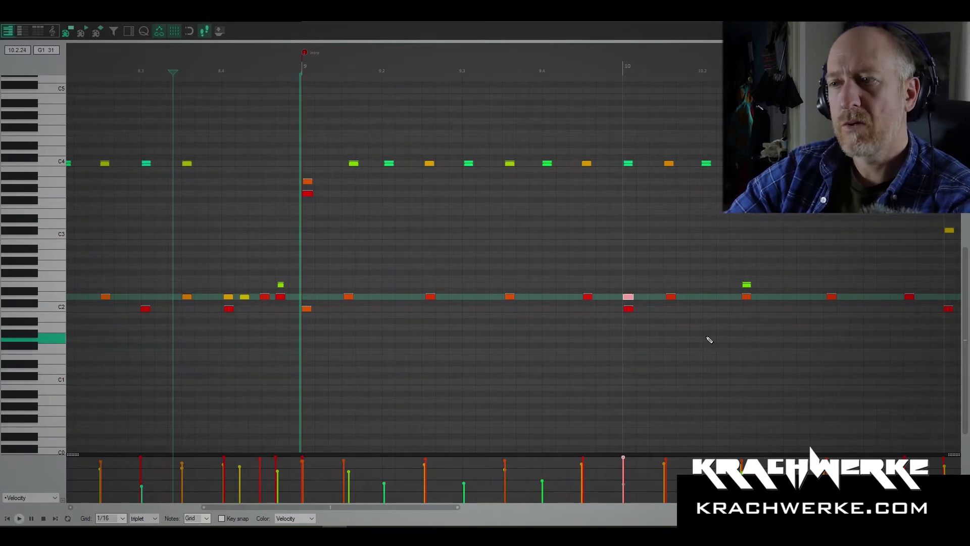
key(space)
double_click(630, 297)
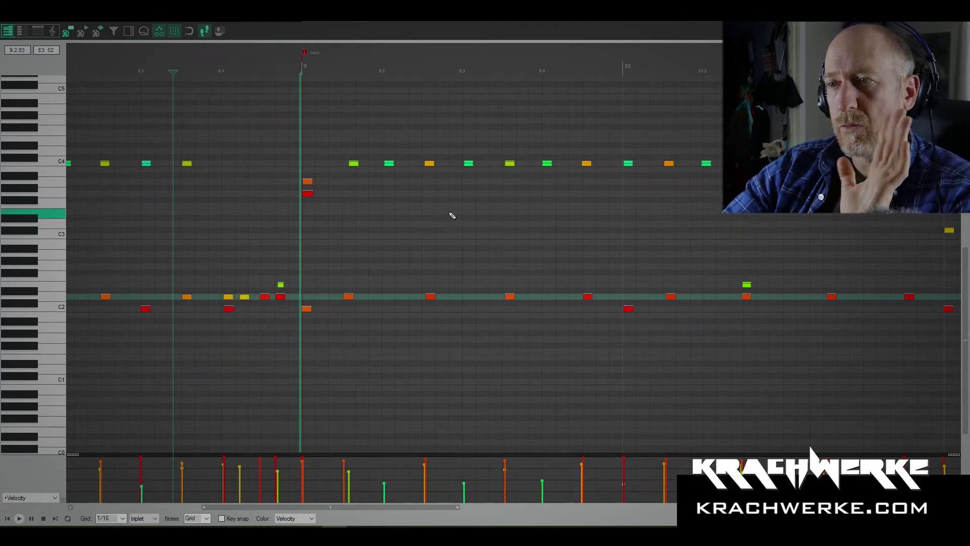
Close the MIDI editor and open EZdrummer on track 1, viewing its mixer page before returning to the drum kit.
scroll(453, 214, down, 3)
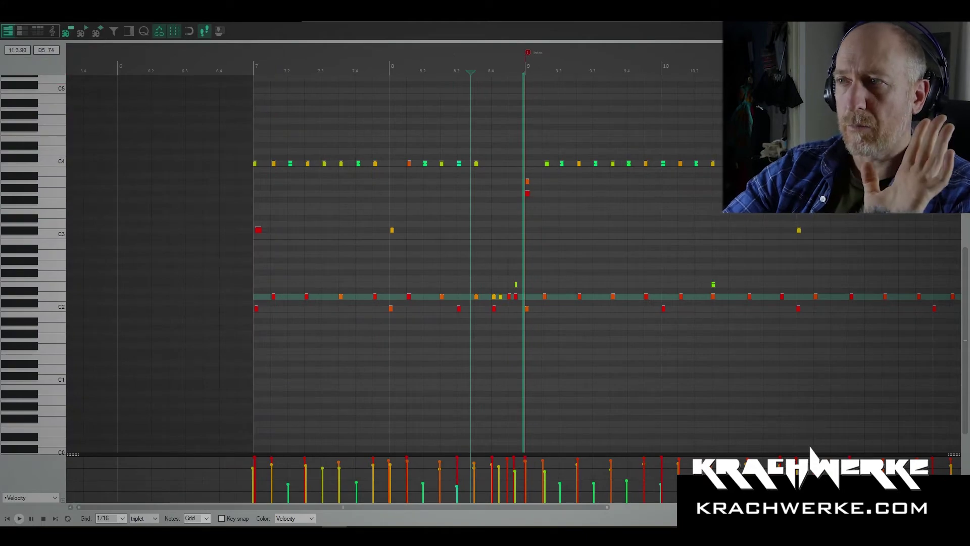
click(959, 6)
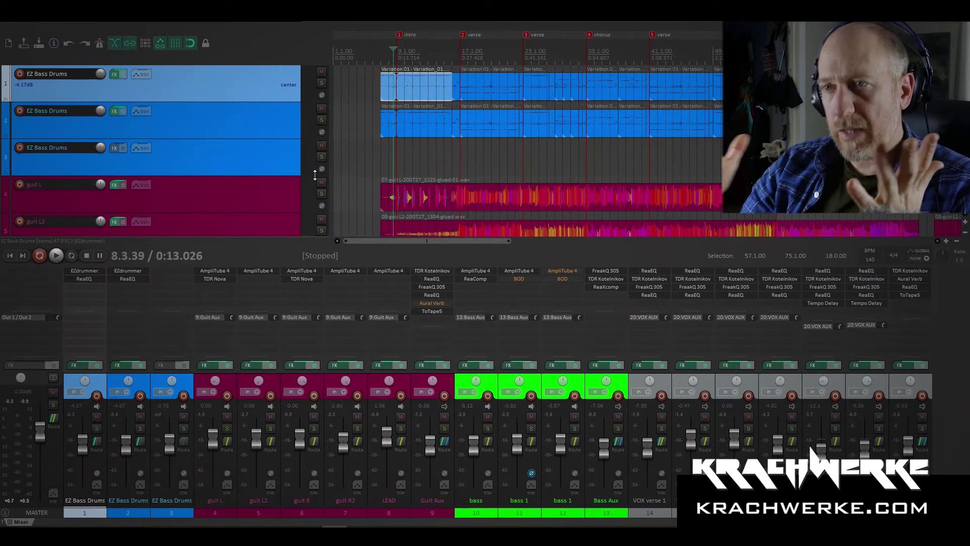
click(83, 272)
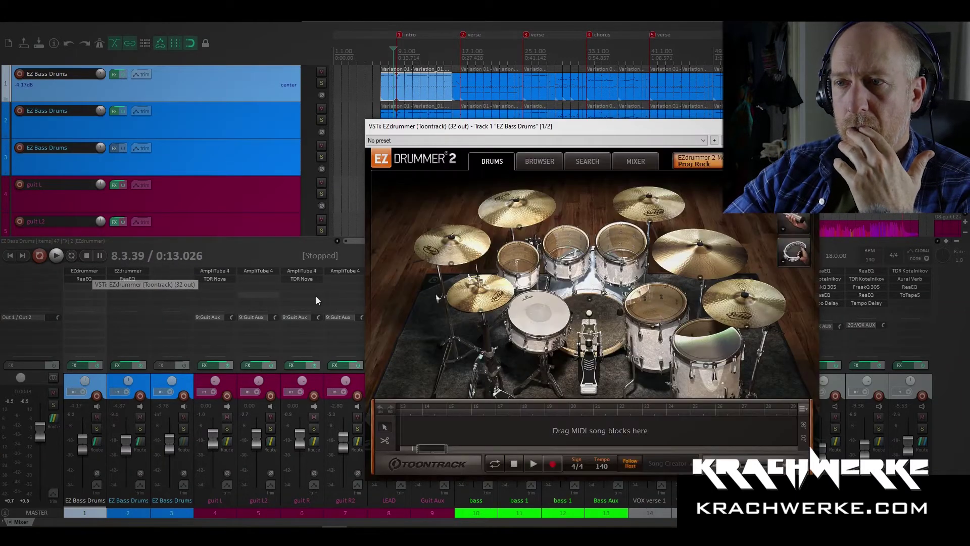
click(646, 163)
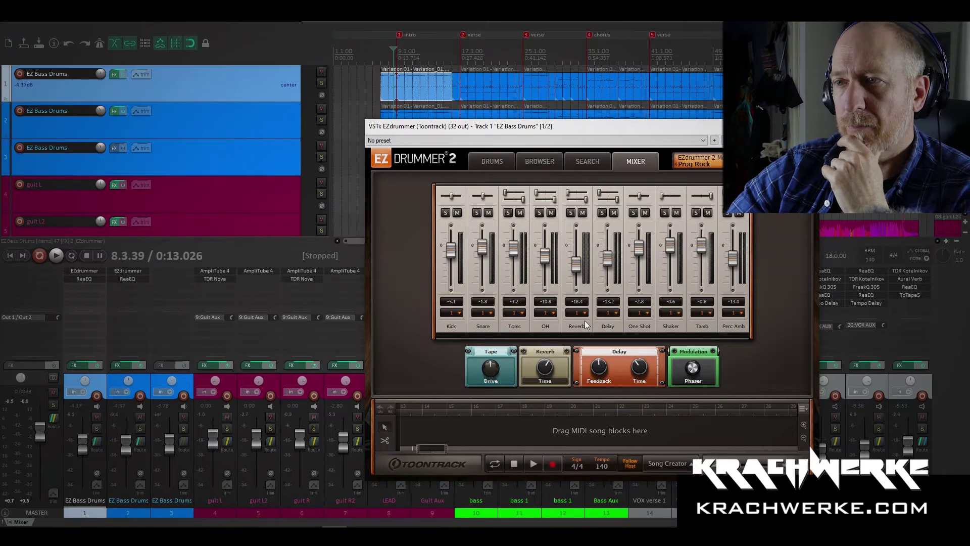
click(492, 161)
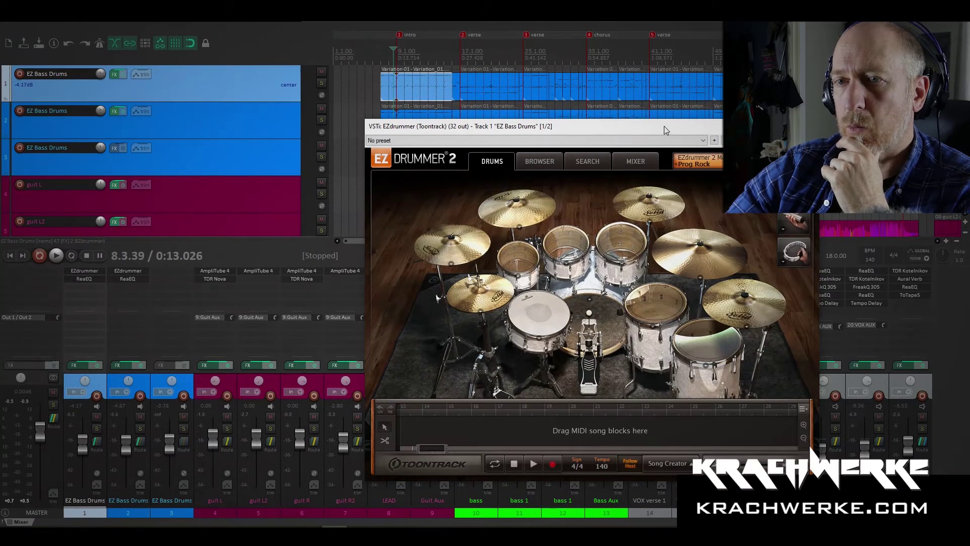
Open EZdrummer on track 2 and arrange its window beside the track 1 instance.
drag(441, 126, 481, 198)
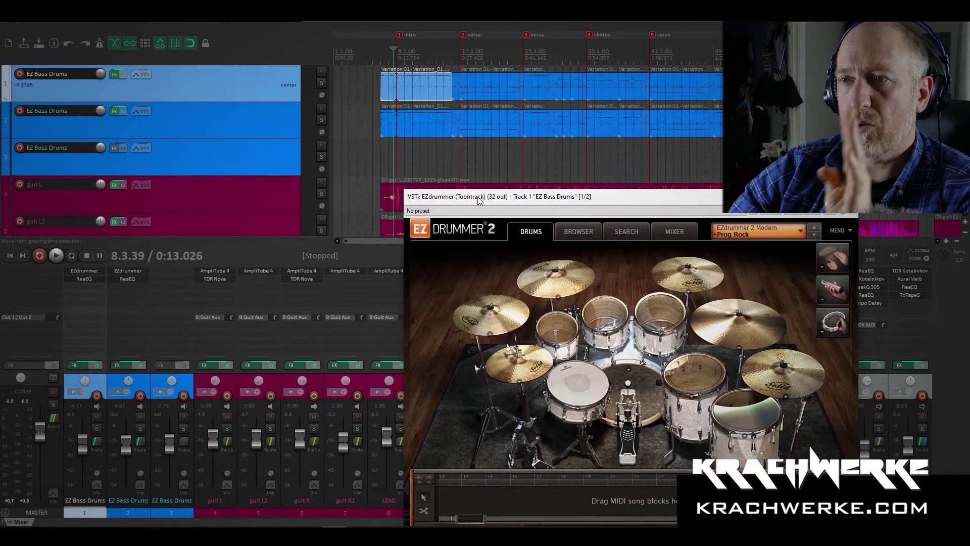
click(125, 272)
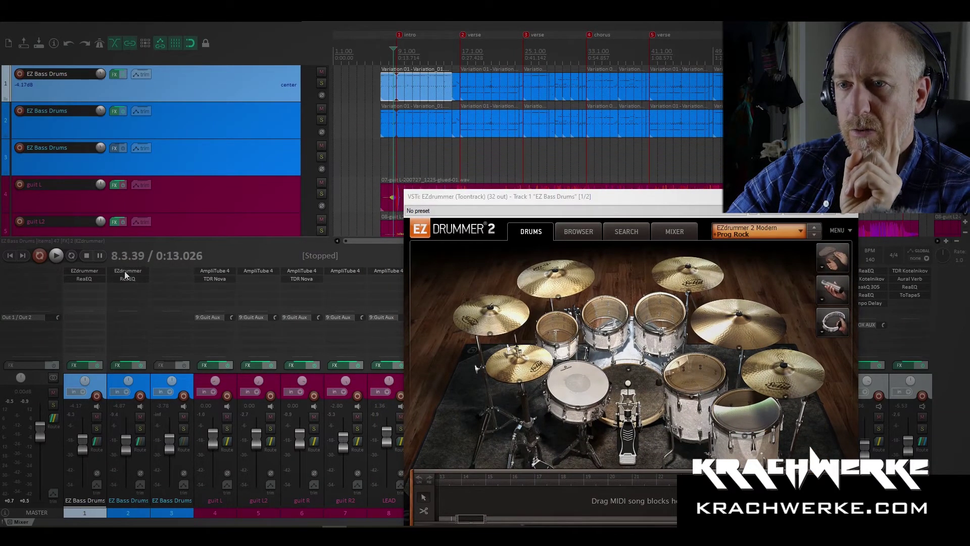
drag(451, 129, 610, 105)
drag(492, 192, 107, 131)
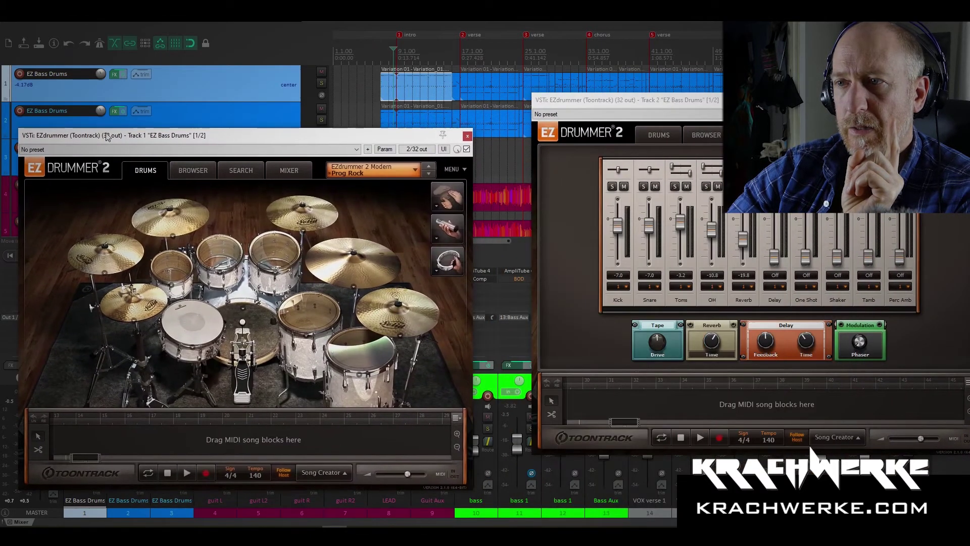
drag(615, 104, 580, 132)
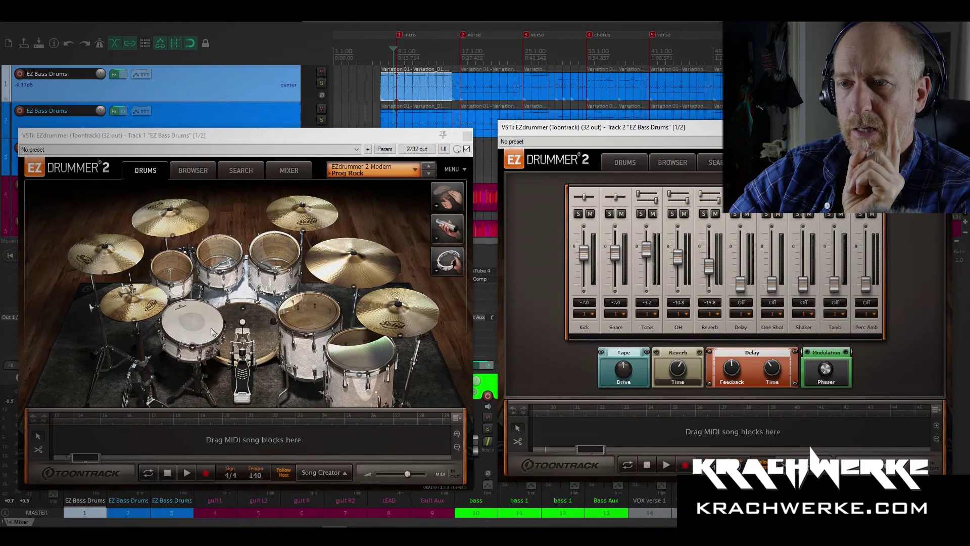
View the kick drum options on track 1 and the drum kit on track 2, closing the track 2 plugin window.
click(244, 310)
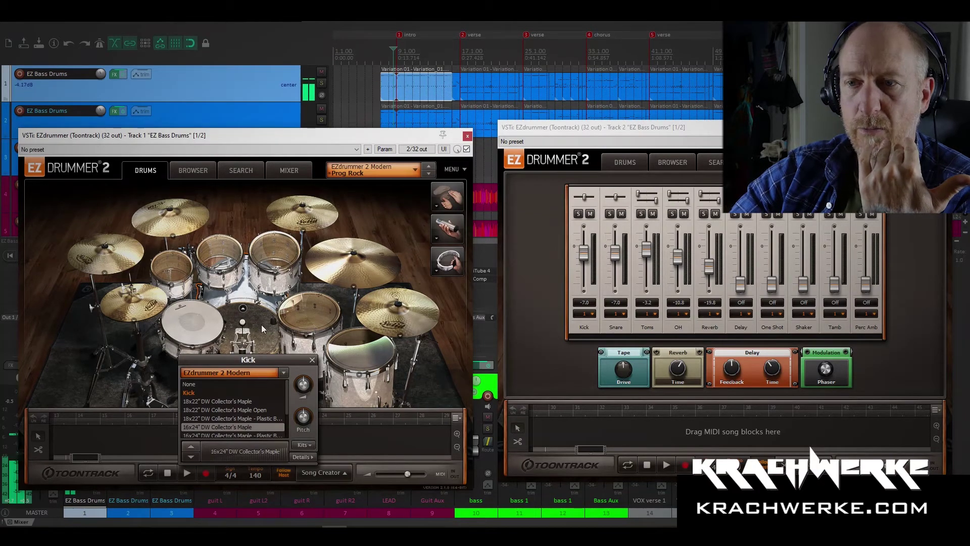
click(618, 166)
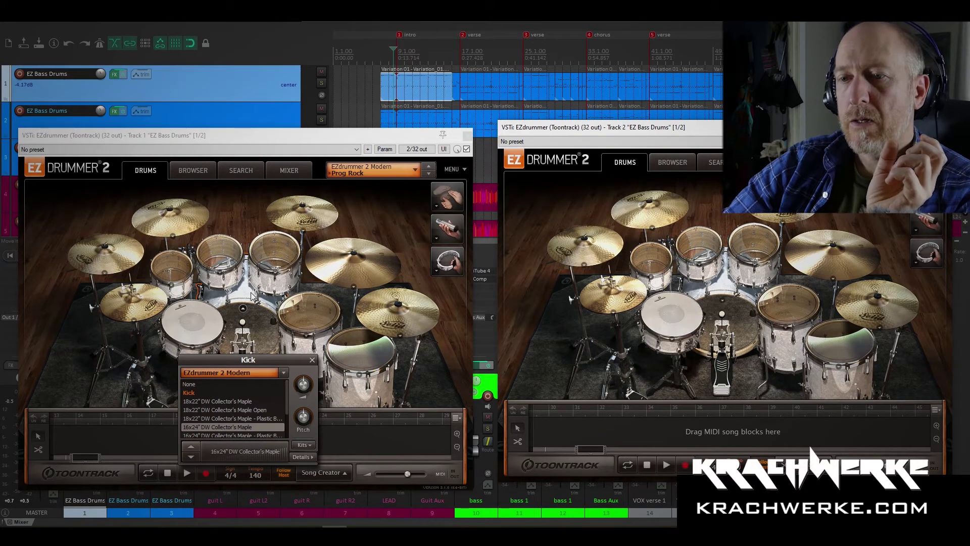
click(947, 128)
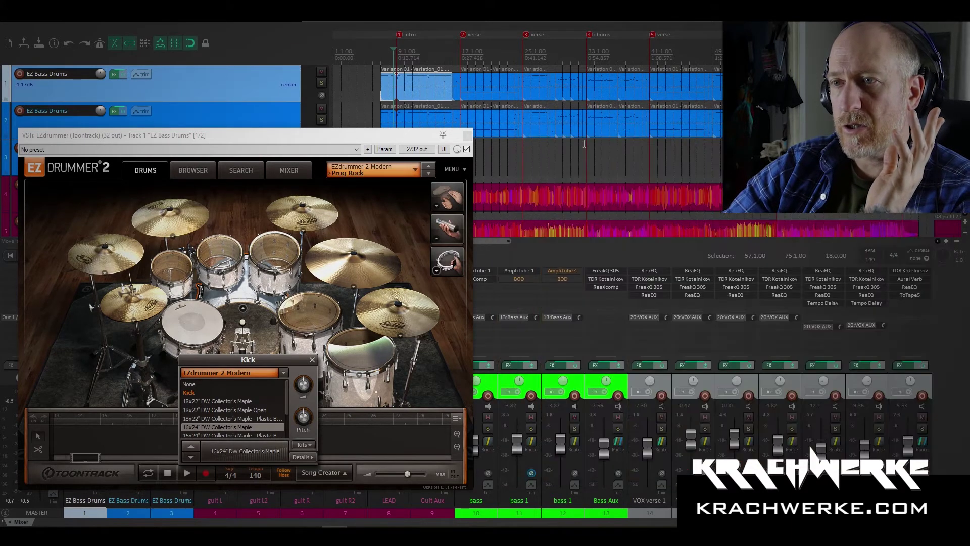
Close the track 1 EZdrummer window and play the project briefly from the edit cursor.
click(467, 136)
click(468, 136)
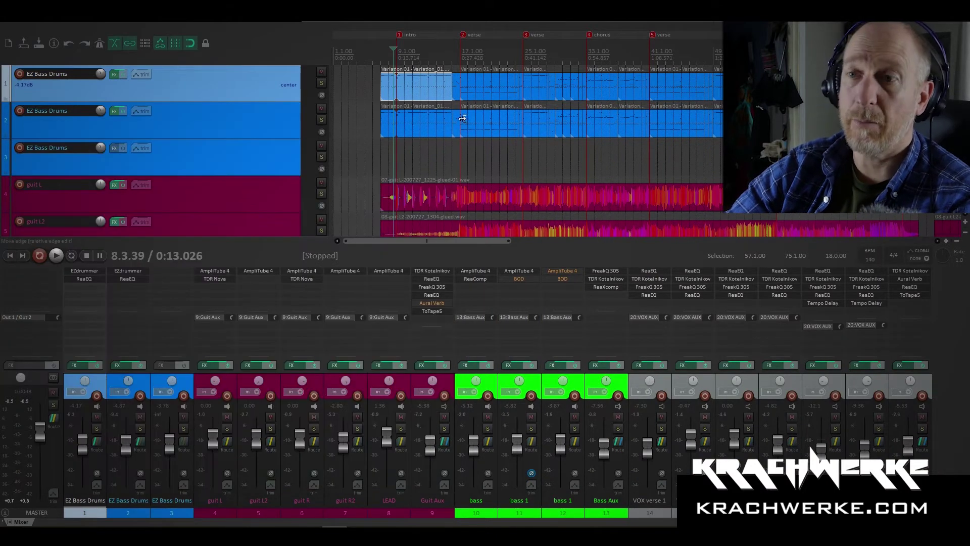
key(space)
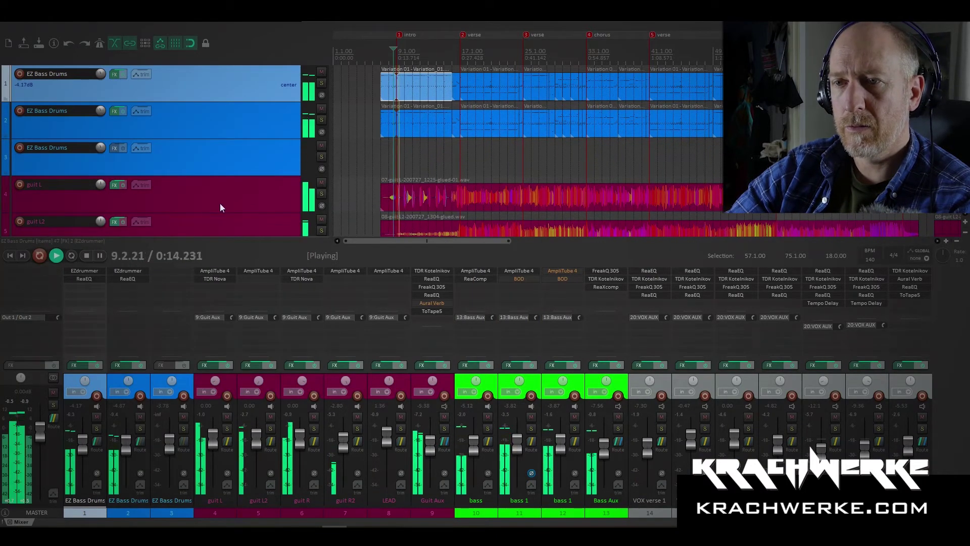
key(space)
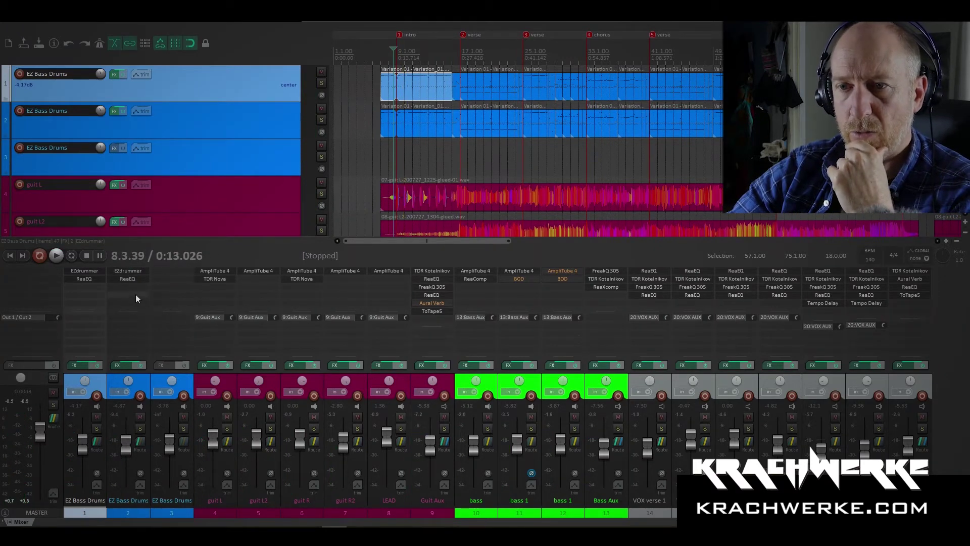
Duplicate the second EZ Bass Drums track, and duplicate the resulting copy once more.
right_click(142, 381)
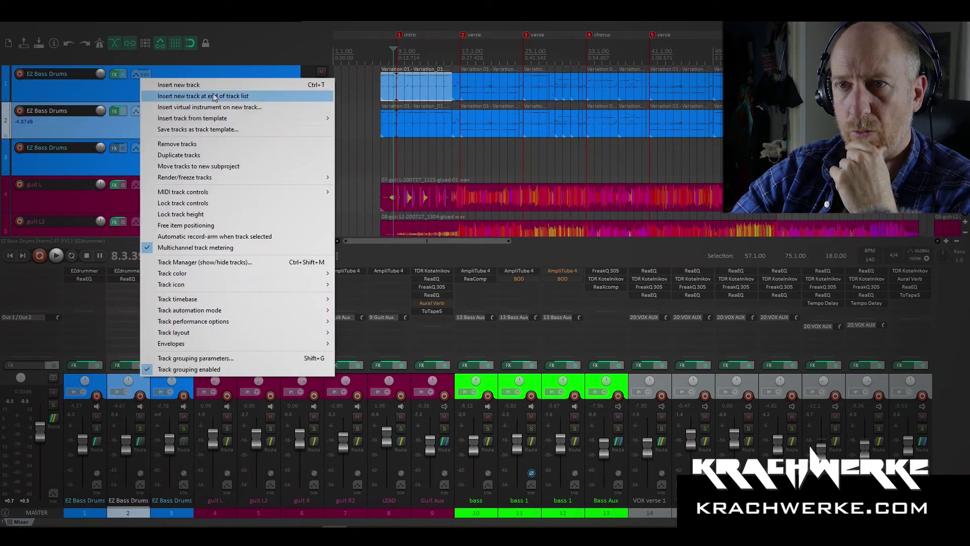
click(208, 157)
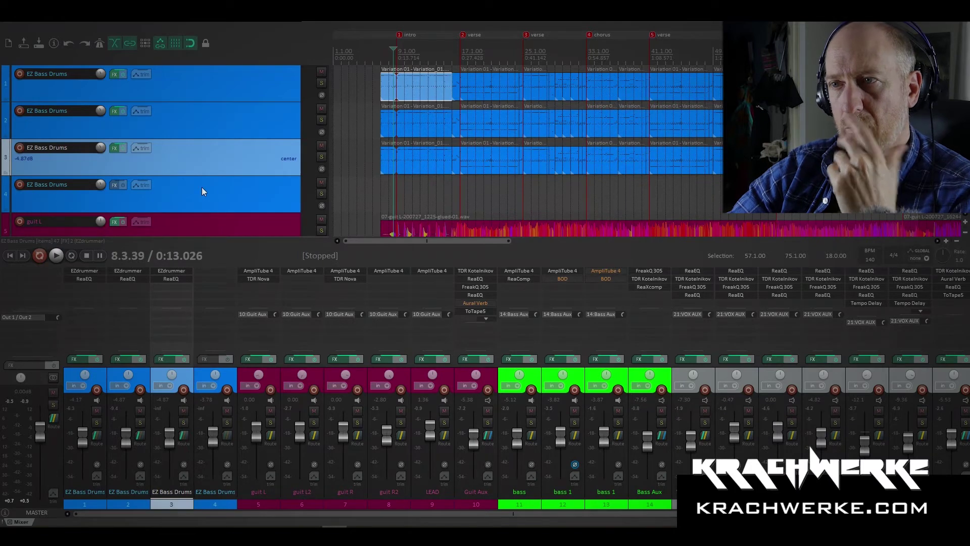
right_click(181, 372)
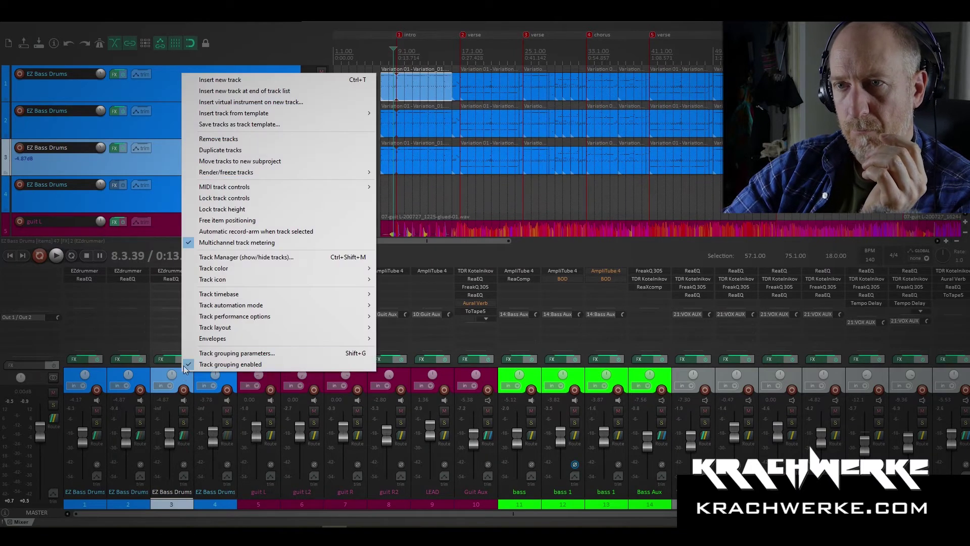
click(235, 149)
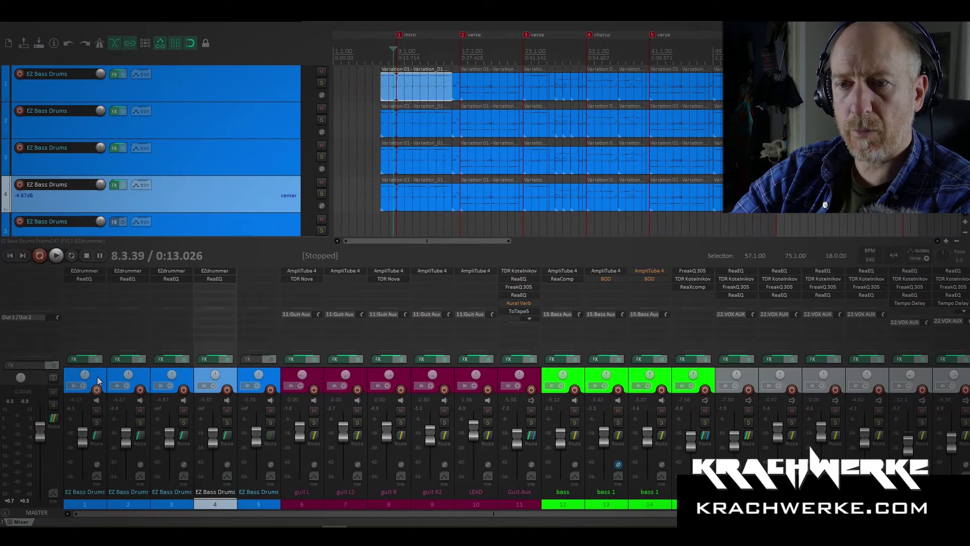
Mute EZ Bass Drums tracks 1 and 2 and bypass their effect chains.
click(96, 410)
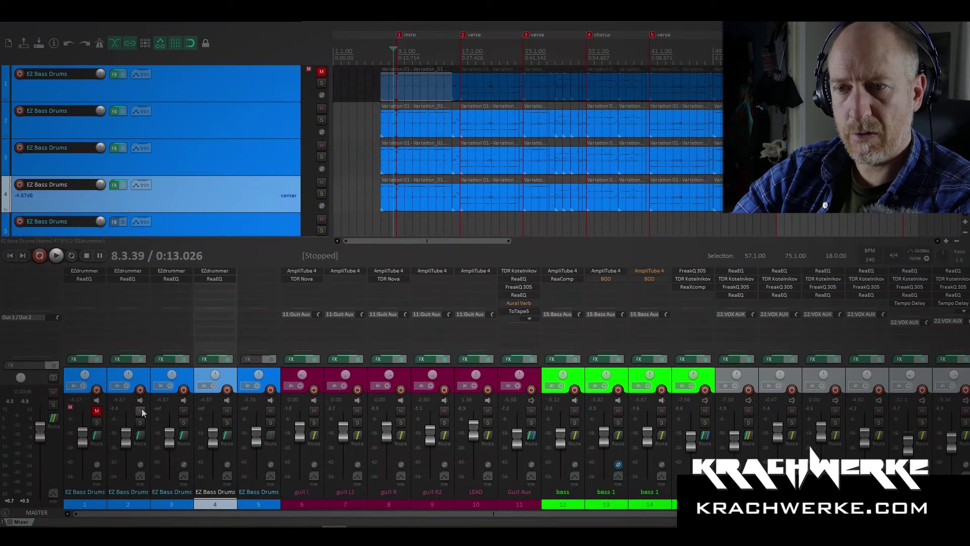
click(140, 411)
click(96, 359)
click(140, 360)
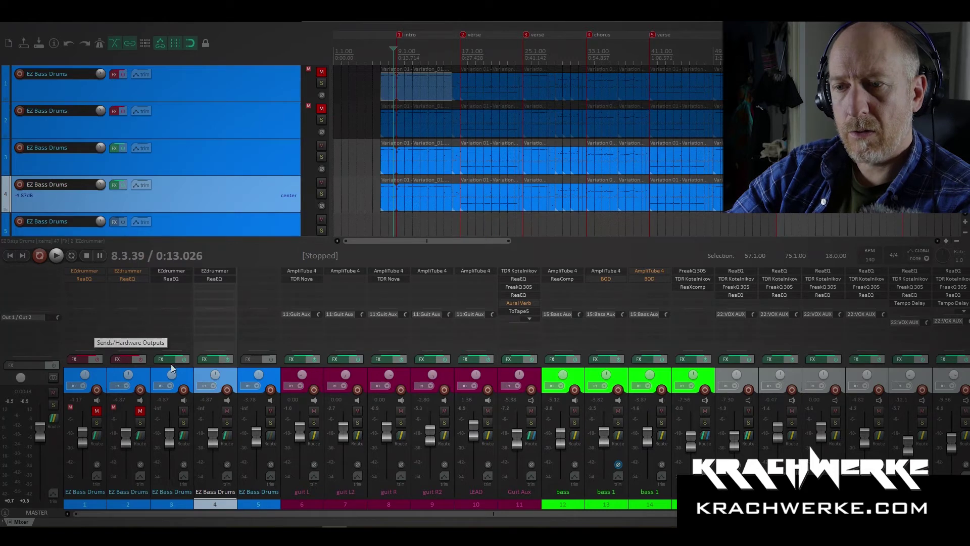
Turn off the master send in the routing of track 1.
click(80, 328)
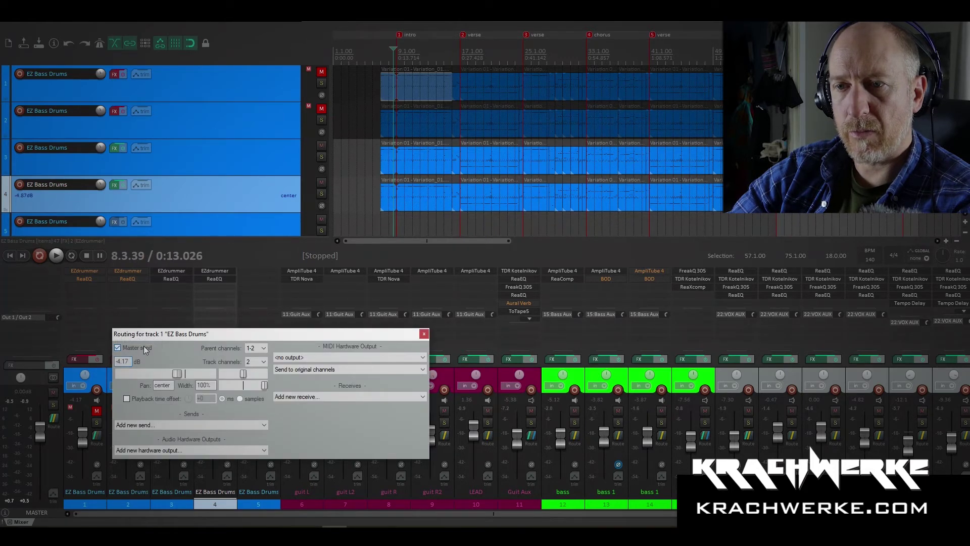
click(201, 423)
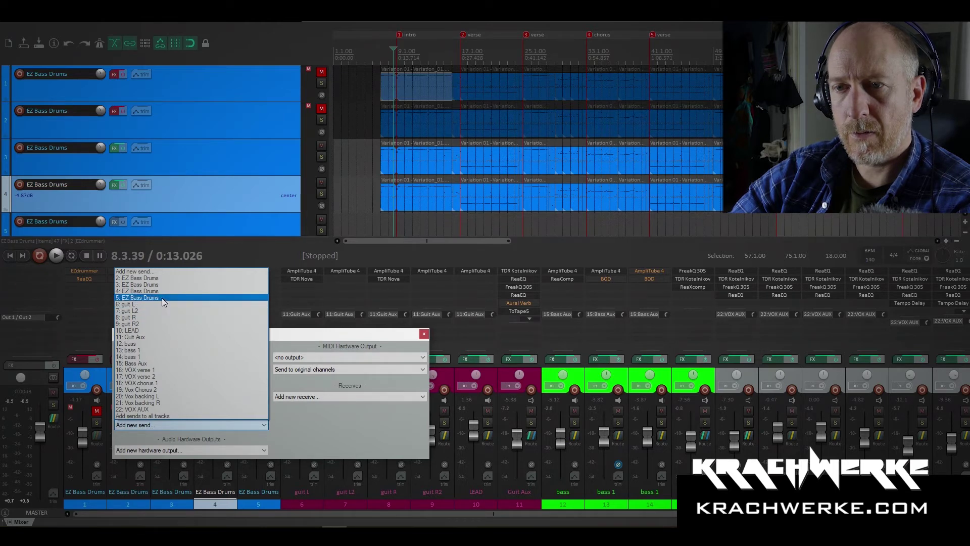
click(295, 332)
click(424, 334)
Rename track 5, the empty EZ Bass Drums track, as DRUM AUX.
double_click(265, 493)
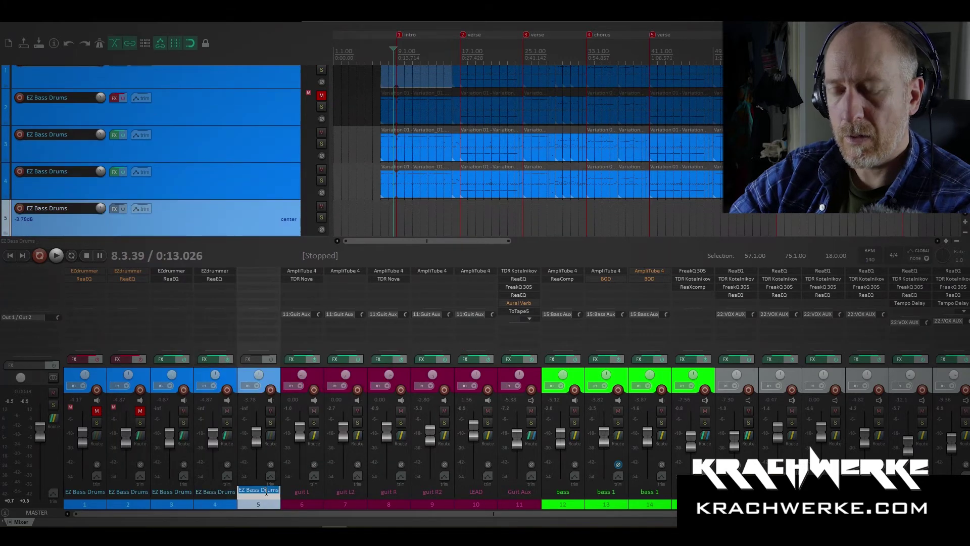
text(DRUM )
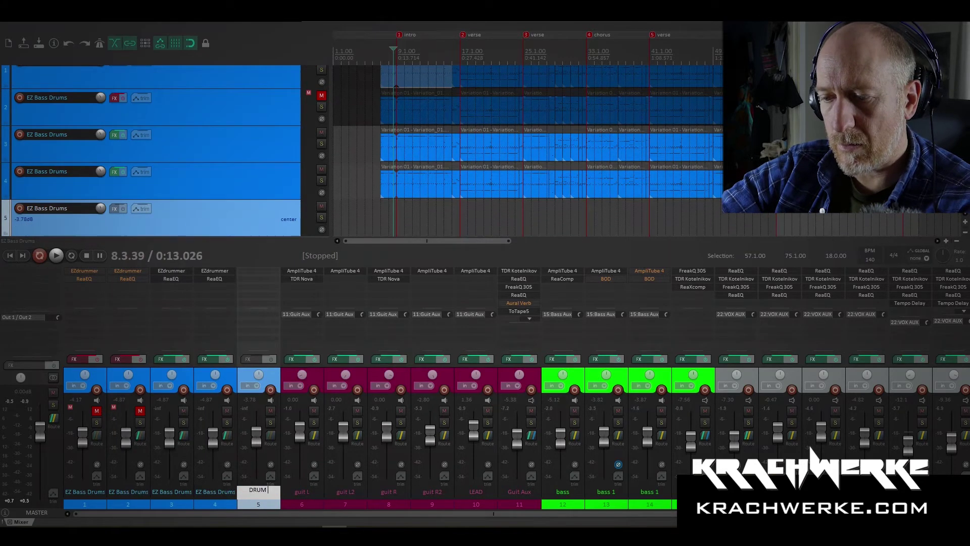
text(AUX)
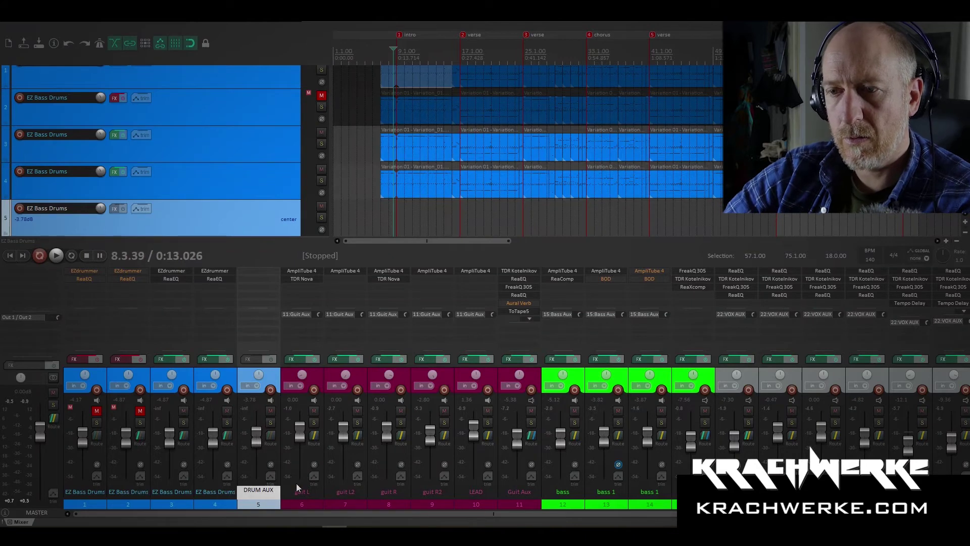
key(Return)
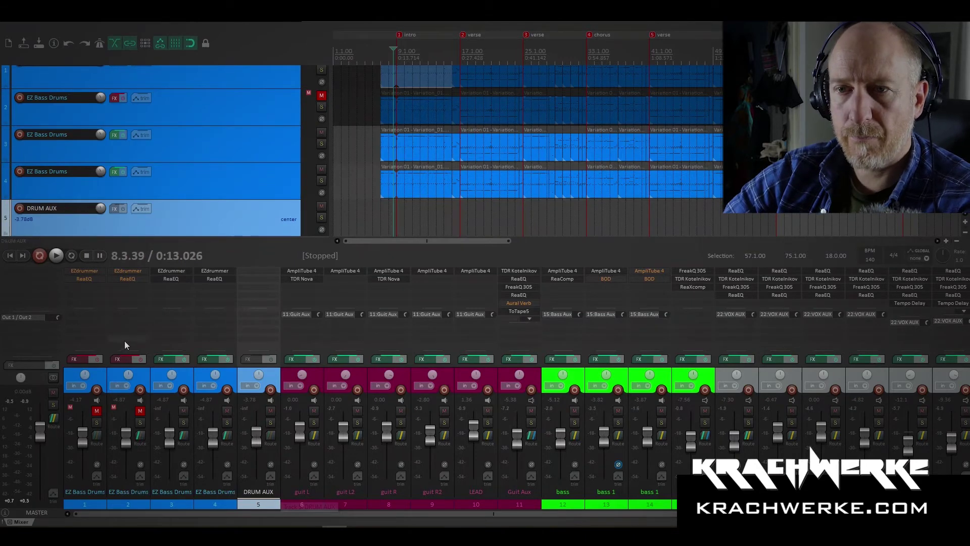
Add a send from track 1 to DRUM AUX and copy it to tracks 2, 3 and 4.
click(86, 329)
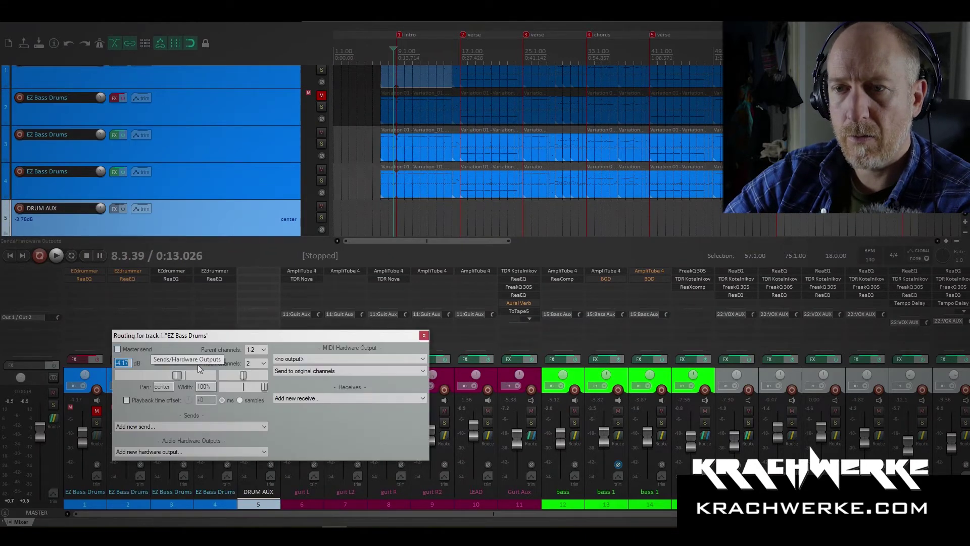
click(197, 425)
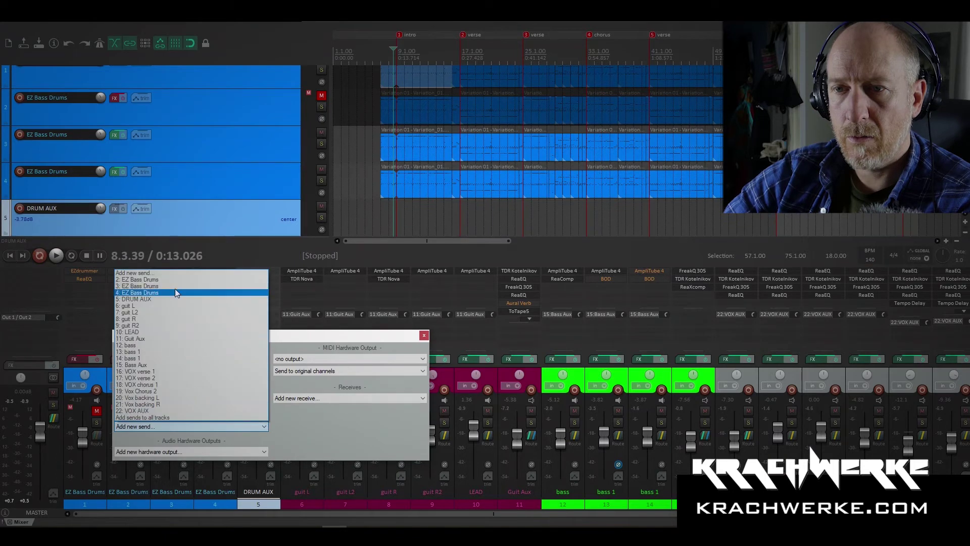
click(176, 299)
click(424, 335)
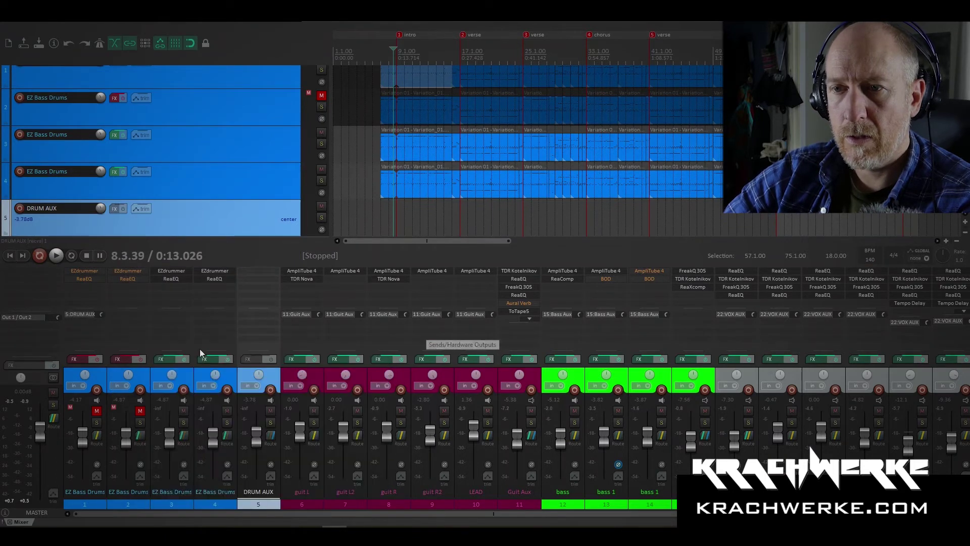
drag(84, 314, 190, 315)
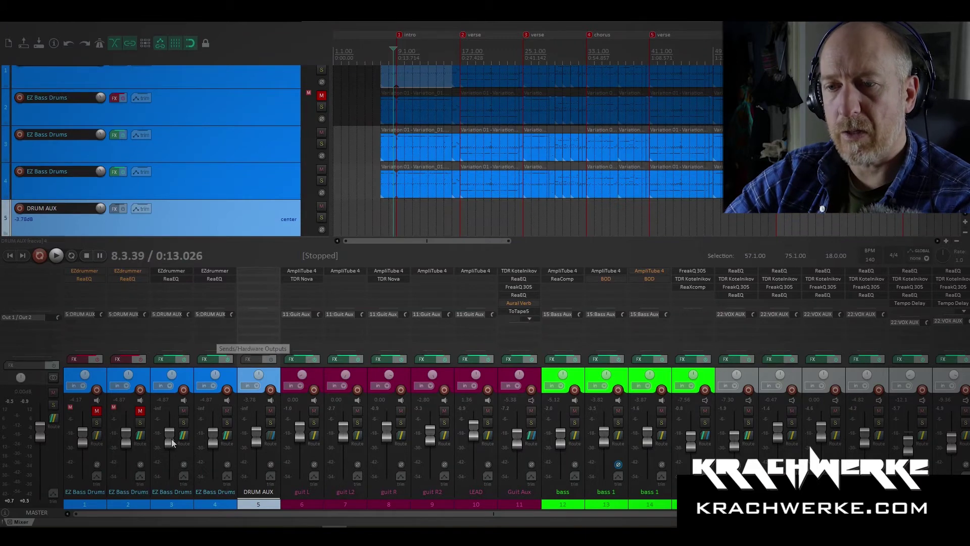
Turn off the master send for tracks 2 to 4 together.
click(138, 375)
shift+click(232, 460)
right_click(227, 434)
click(244, 452)
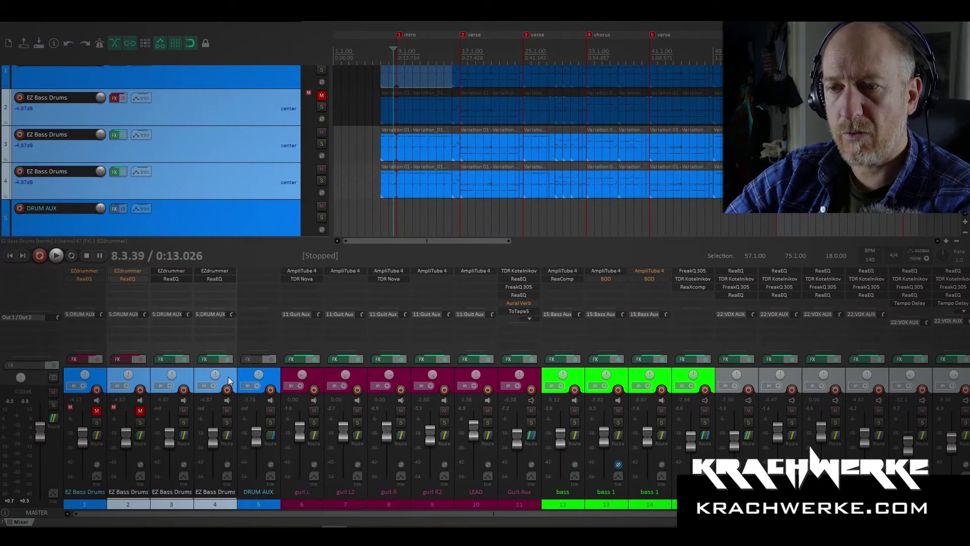
click(228, 377)
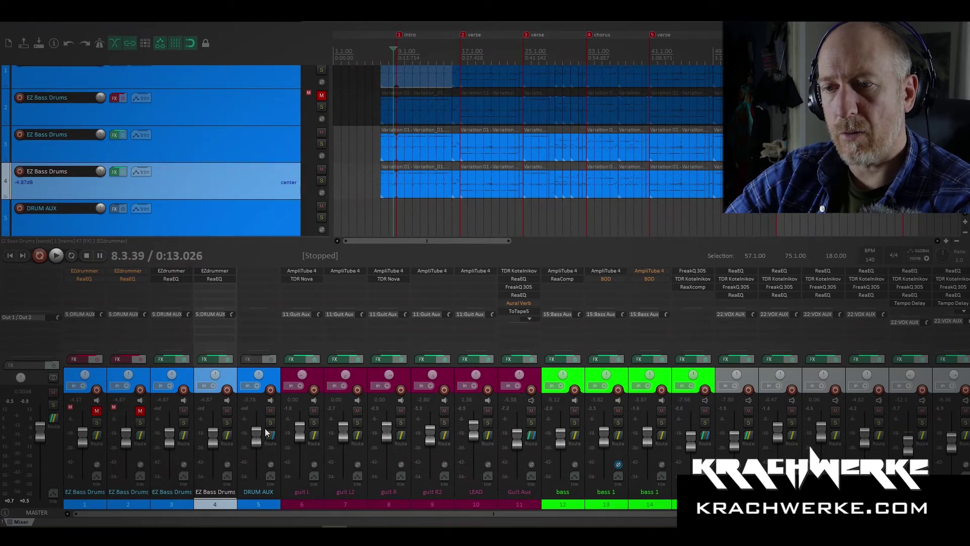
Remove ReaEQ from tracks 3 and 4 and open EZdrummer on track 3.
click(188, 376)
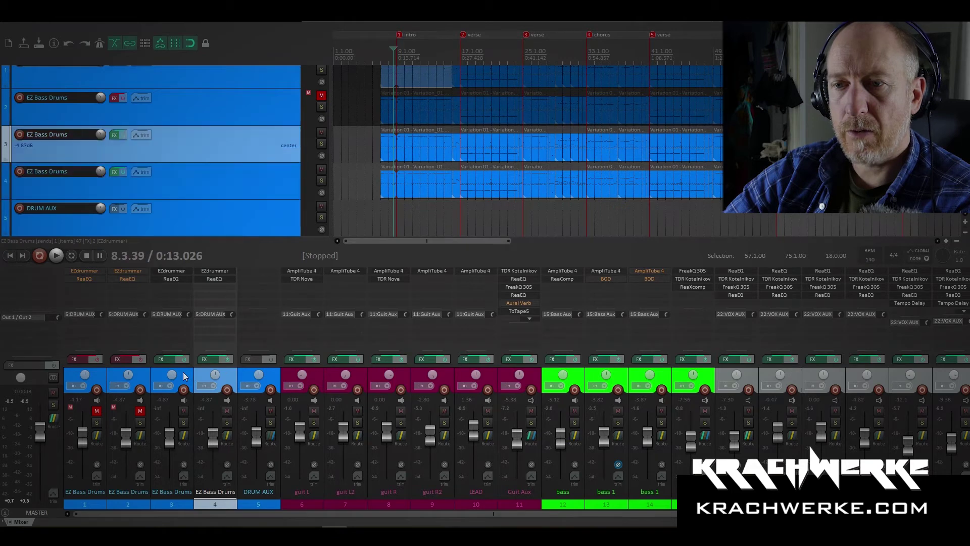
drag(177, 279, 213, 282)
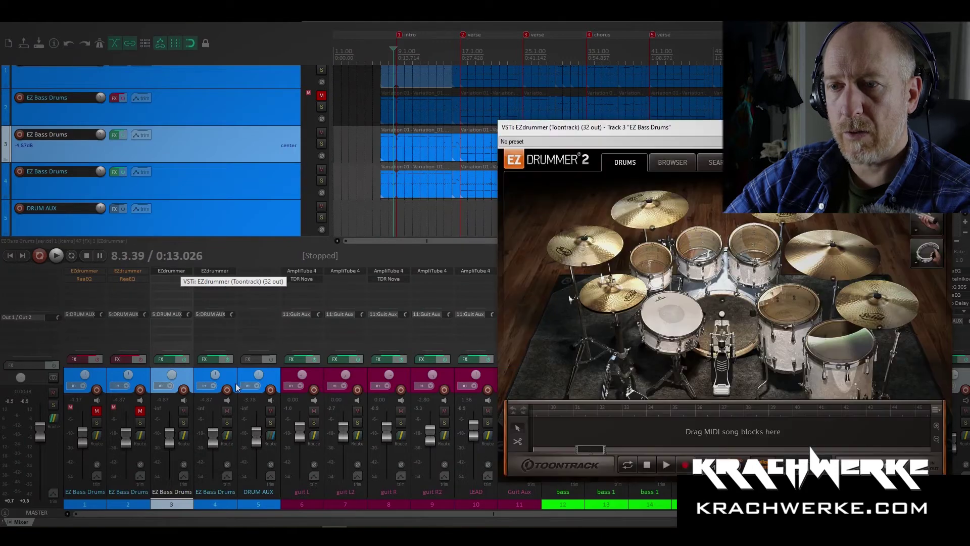
Mute track 4 and play the project from measure 19, restarting playback once.
click(227, 412)
key(space)
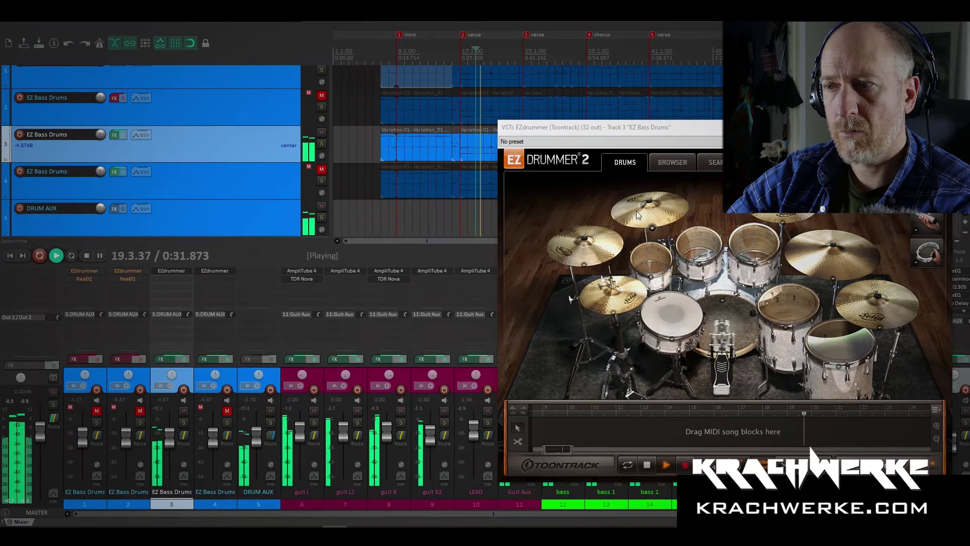
key(space)
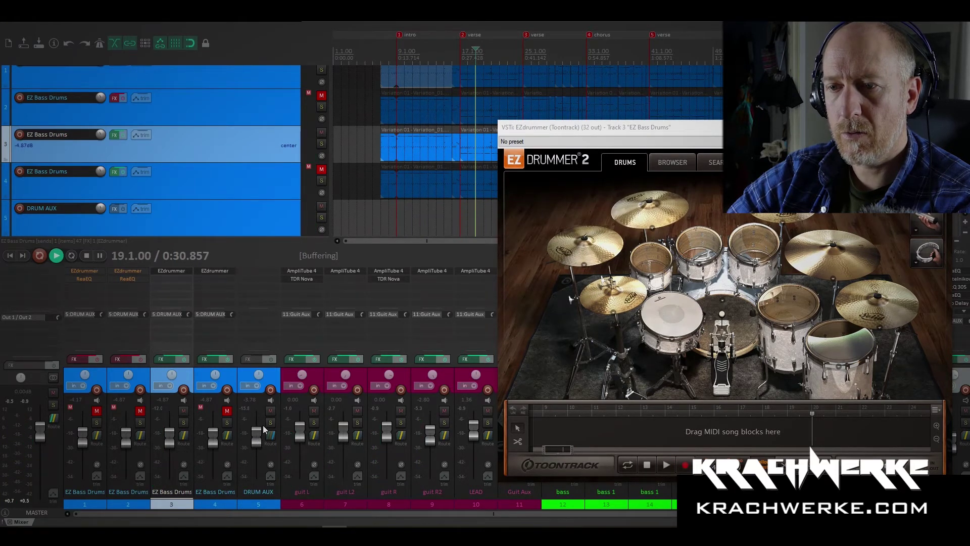
key(space)
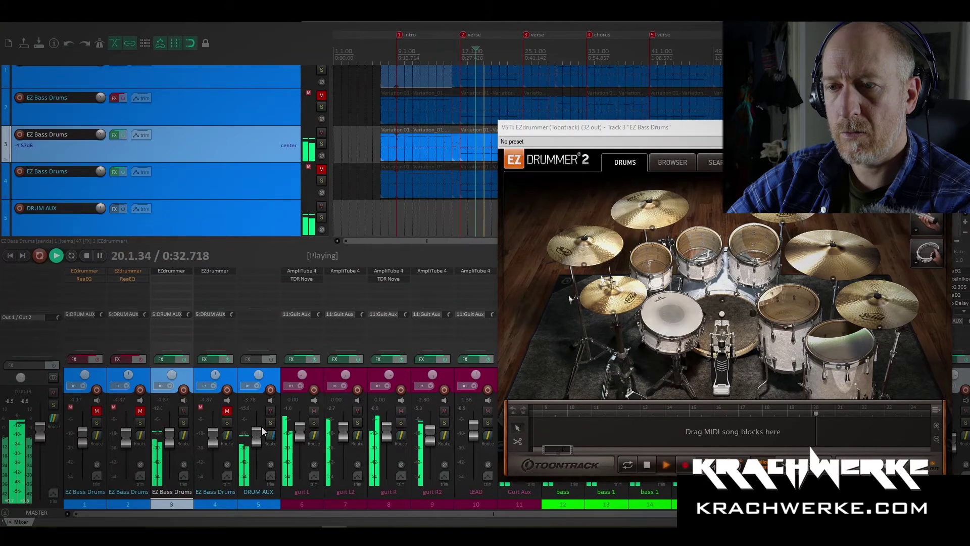
Enable the master send of DRUM AUX and raise the volume of track 3 to 0.00 dB.
right_click(268, 439)
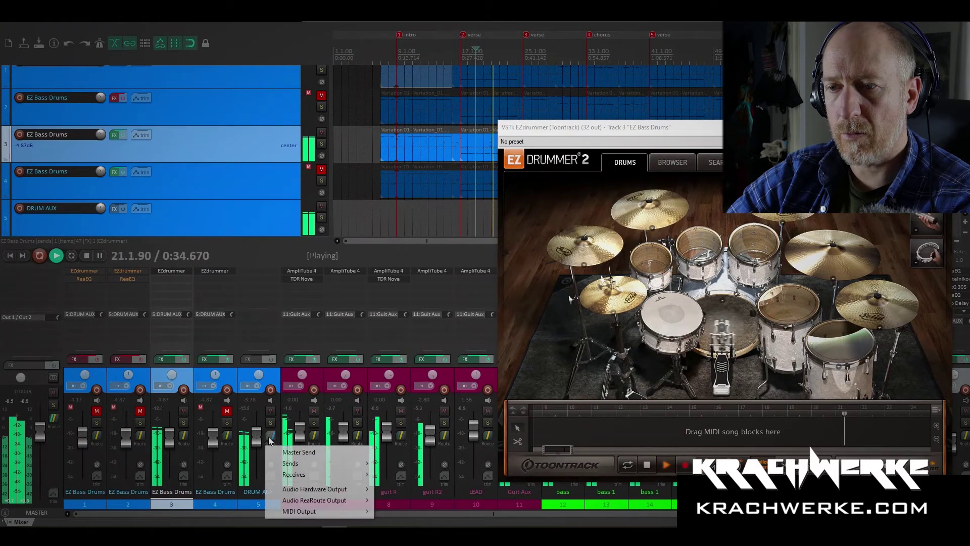
click(284, 450)
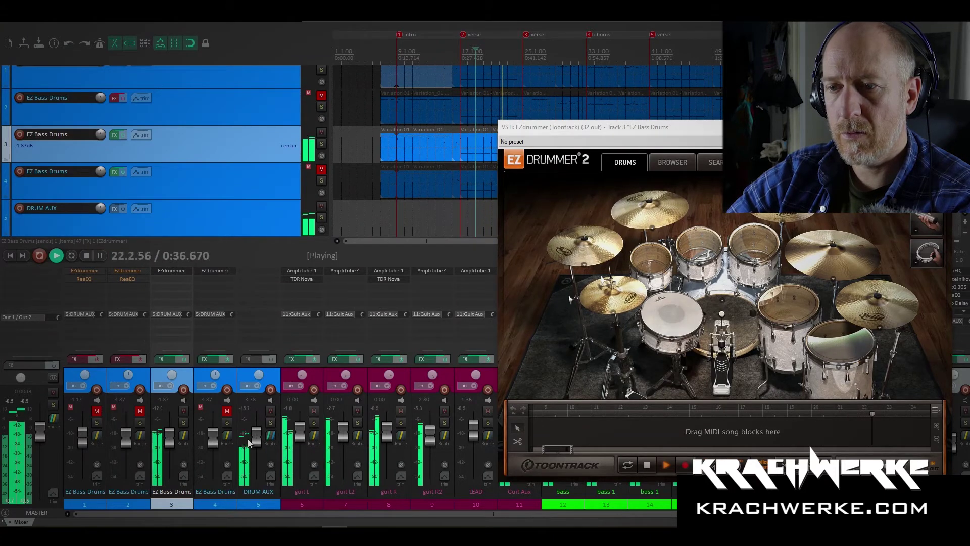
drag(170, 440, 169, 432)
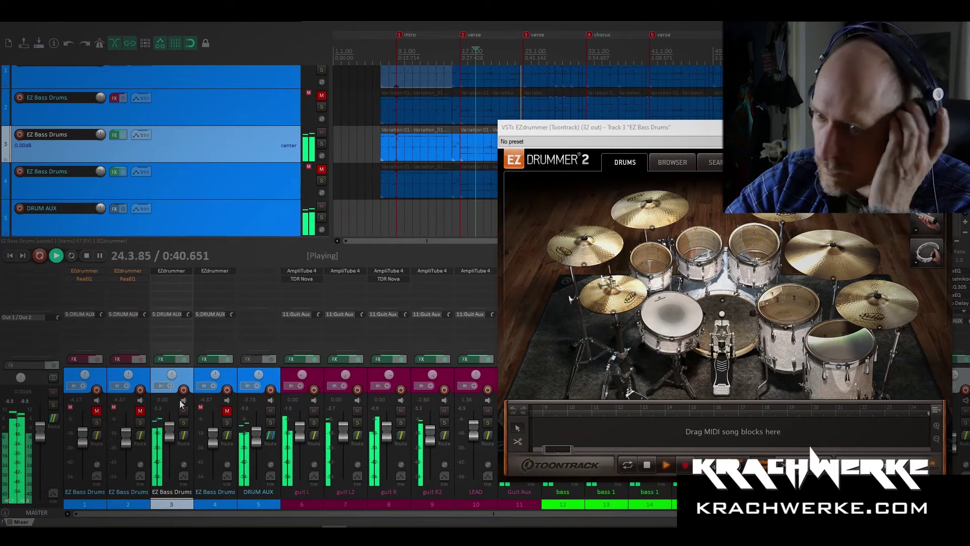
Solo DRUM AUX, raise the overhead level in track 3's EZdrummer mixer to -7.5, and return to the drum kit.
click(270, 423)
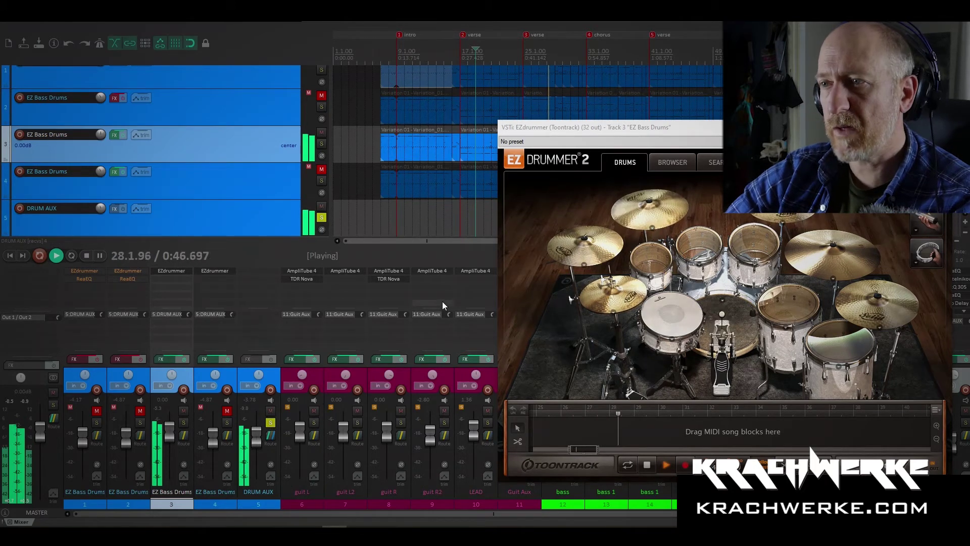
click(760, 163)
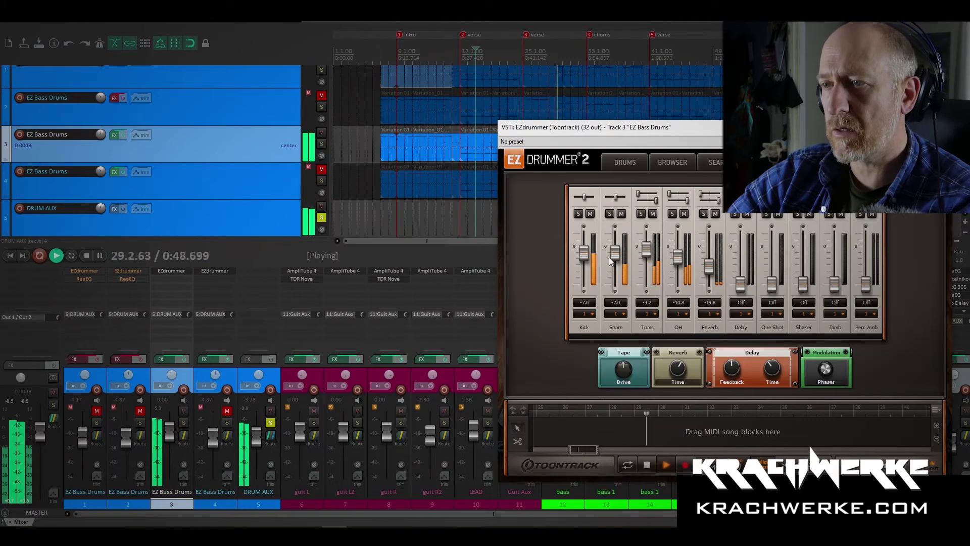
drag(679, 262, 678, 252)
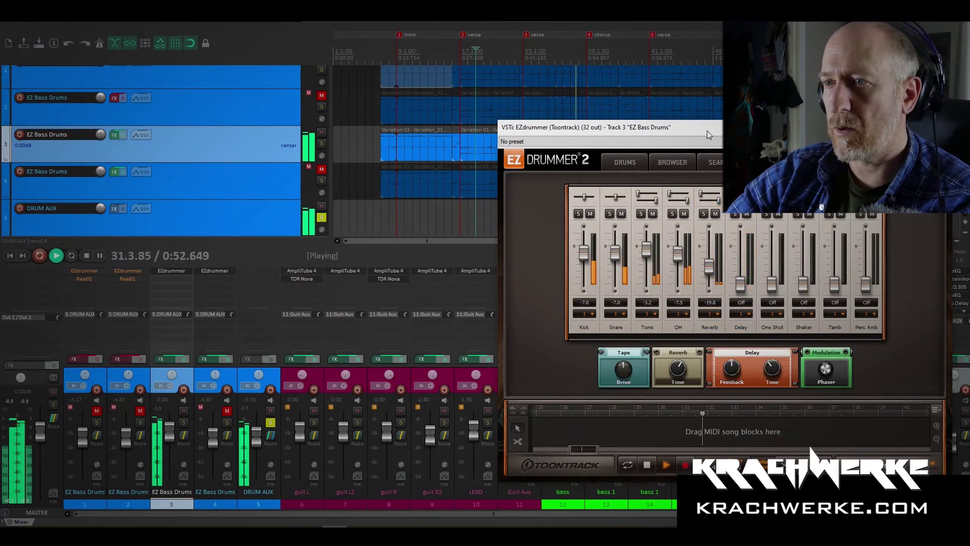
click(627, 162)
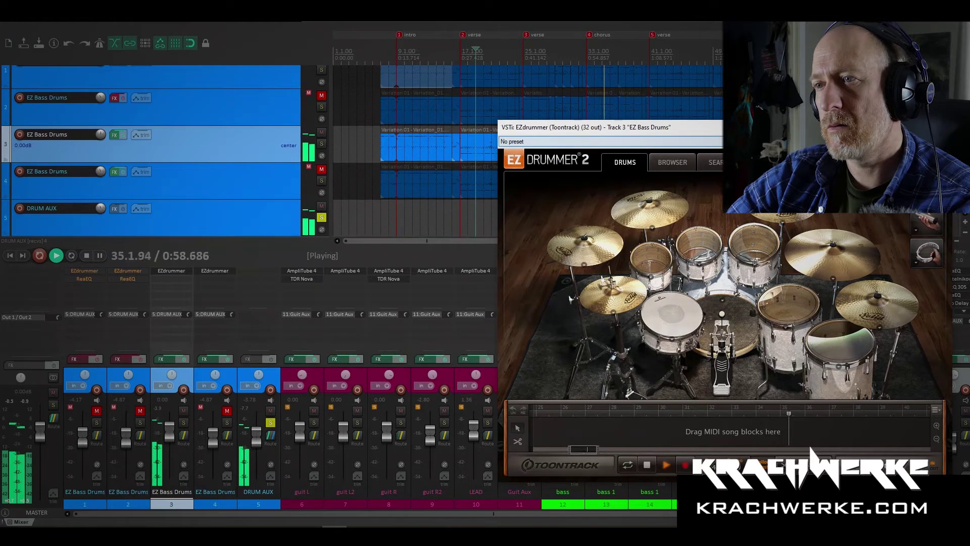
Stop playback, unsolo DRUM AUX, and play the full mix again from measure 19.
key(space)
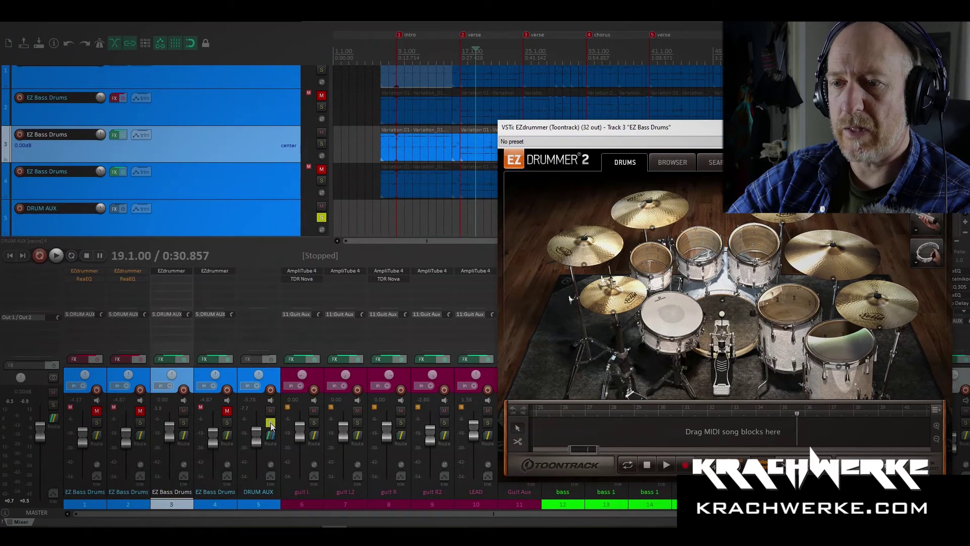
click(272, 424)
key(space)
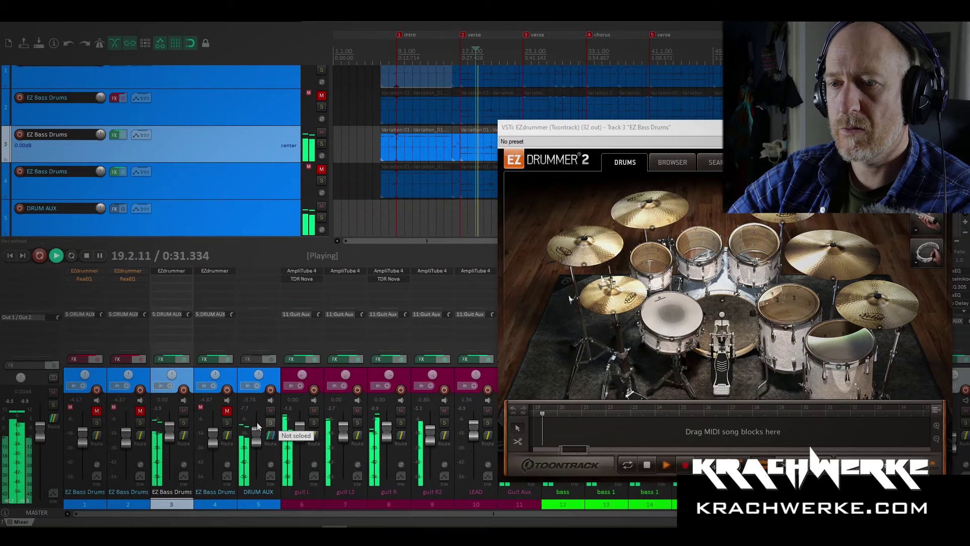
Raise the volume of track 3 to 2.61 dB during playback and stop the project.
drag(178, 436, 170, 431)
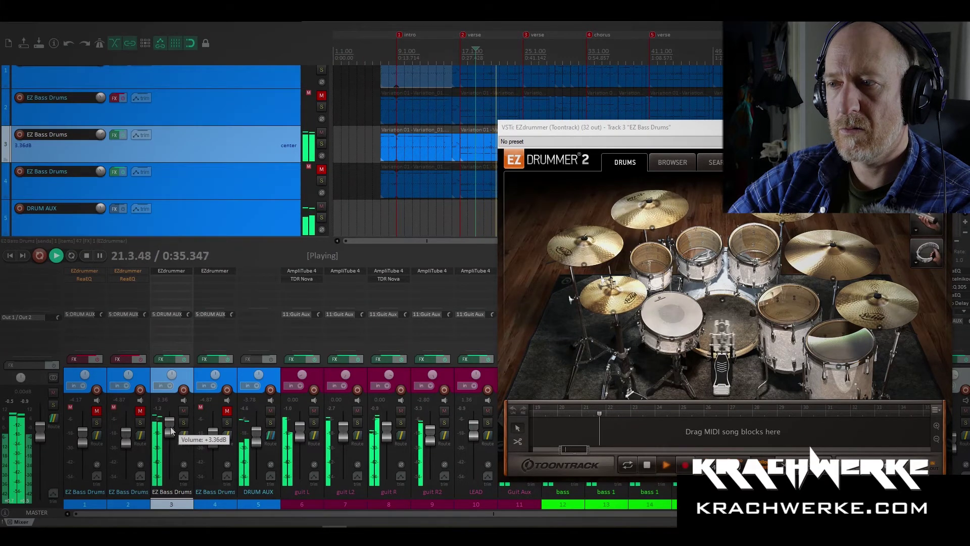
drag(171, 430, 171, 432)
key(space)
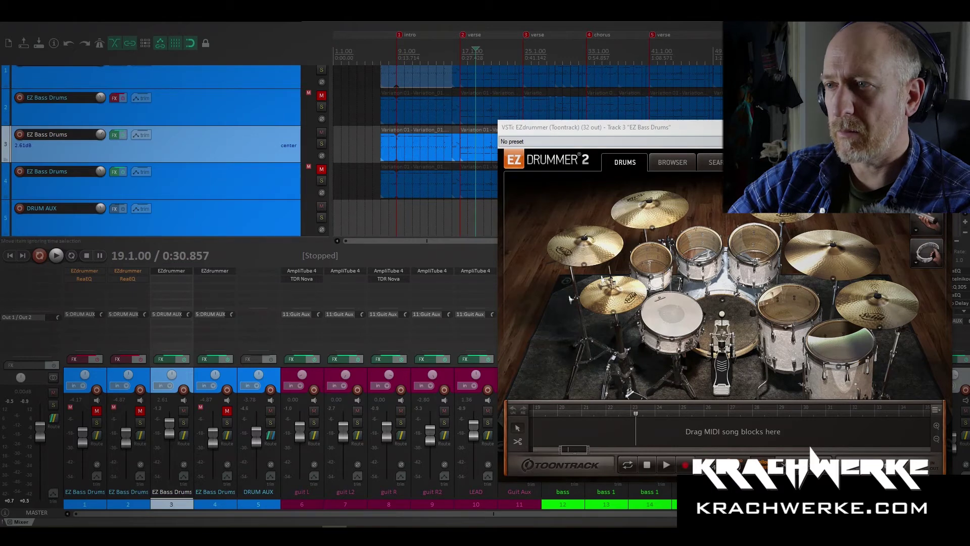
Check the mixer of track 3's EZdrummer, close the plug-in, and play the mix briefly from measure 19.
click(818, 162)
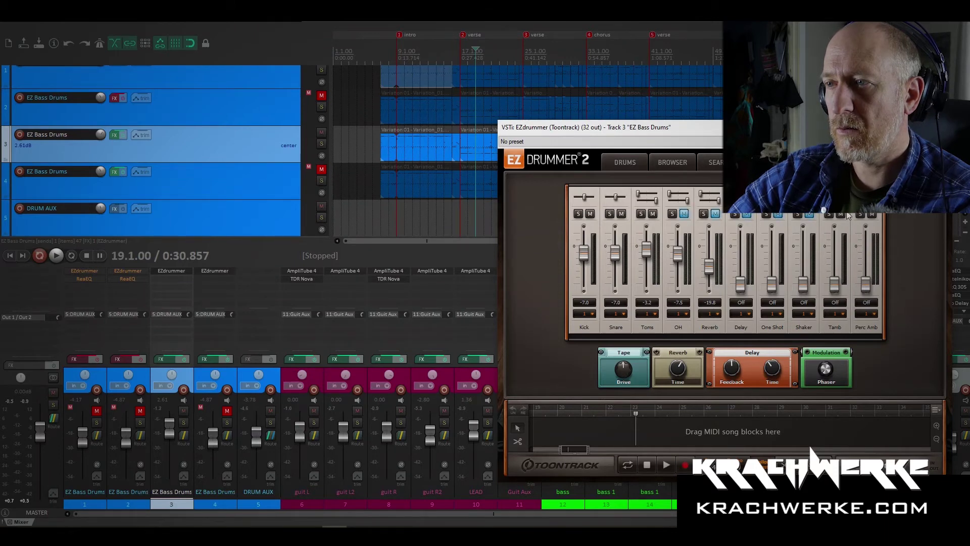
click(942, 128)
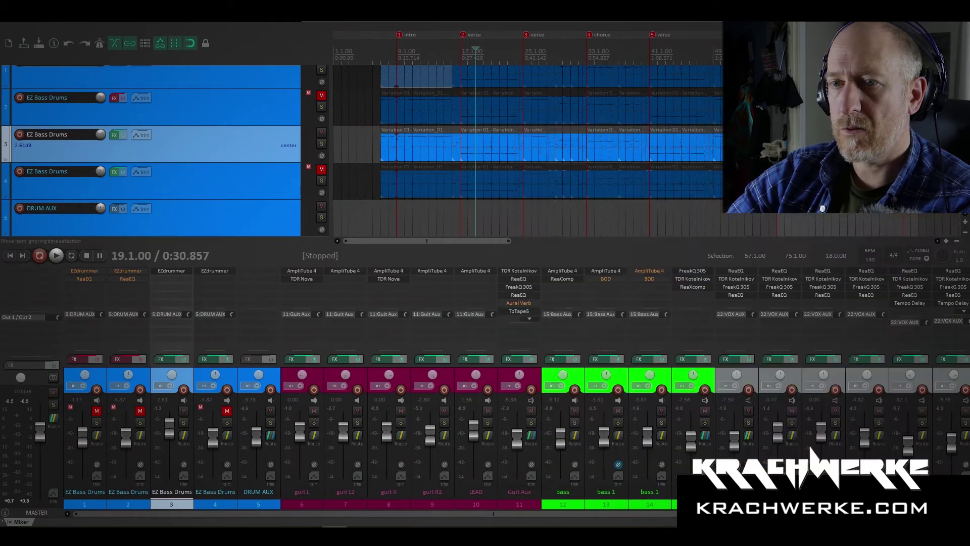
key(space)
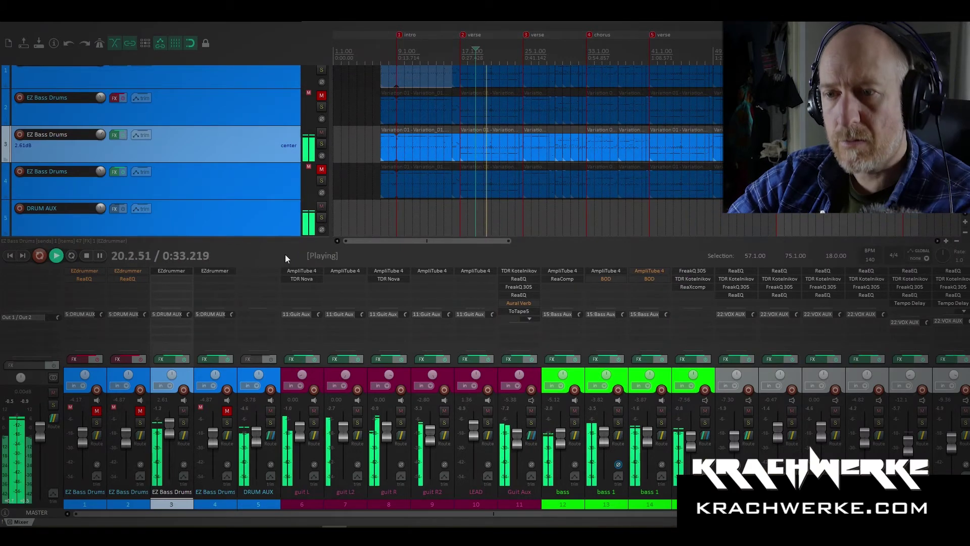
key(space)
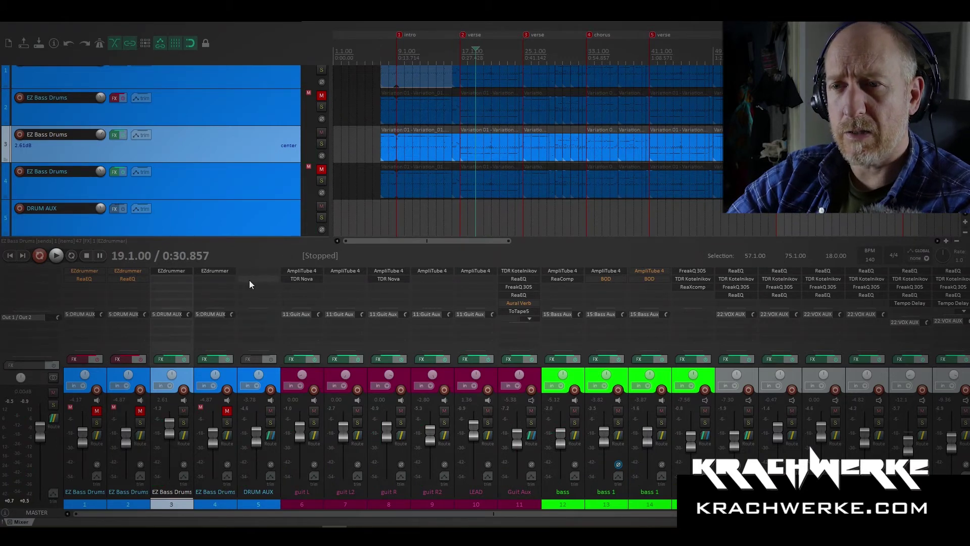
Unmute track 4 and mute the Kick, Snare and Toms channels in its EZdrummer mixer.
click(210, 270)
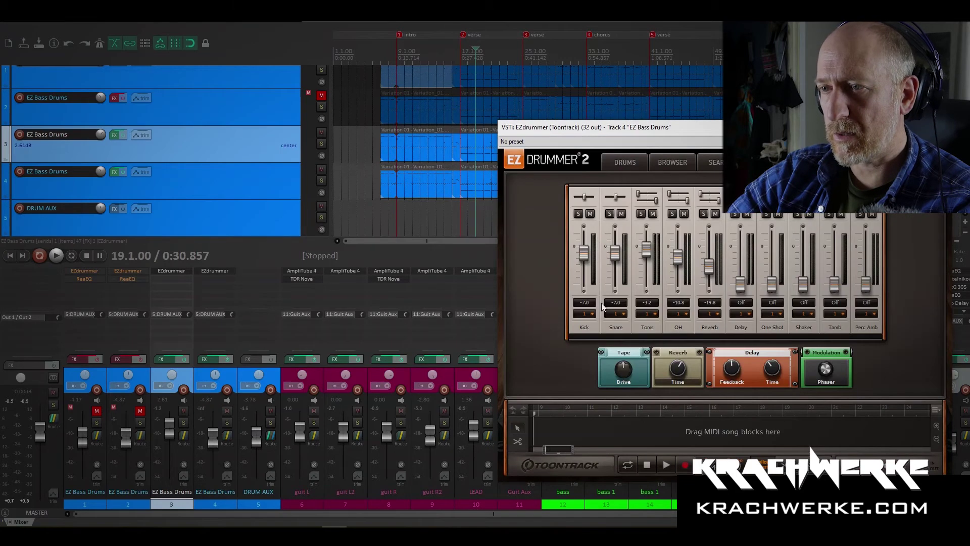
click(624, 214)
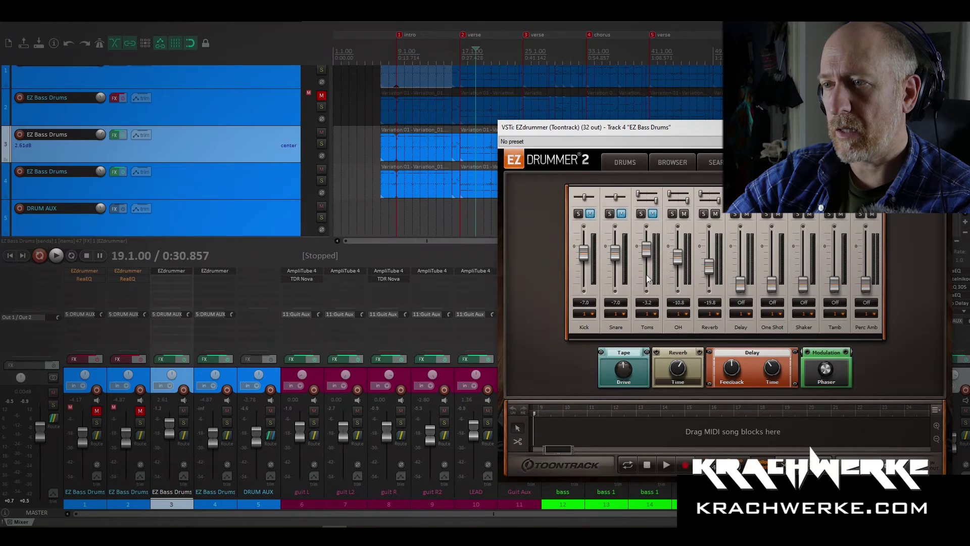
Play from measure 19, solo track 4, and raise its volume to about 2.3 dB.
key(space)
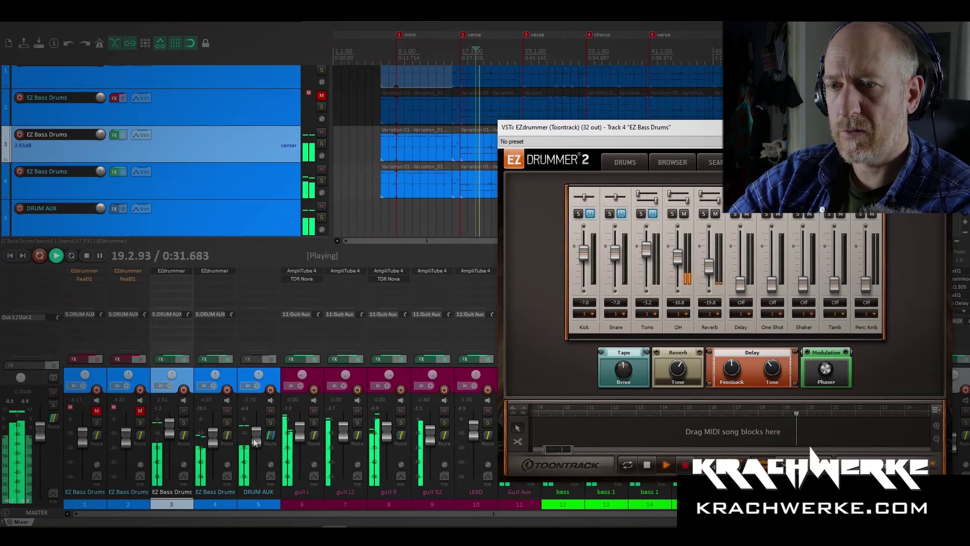
click(227, 422)
drag(210, 436, 188, 428)
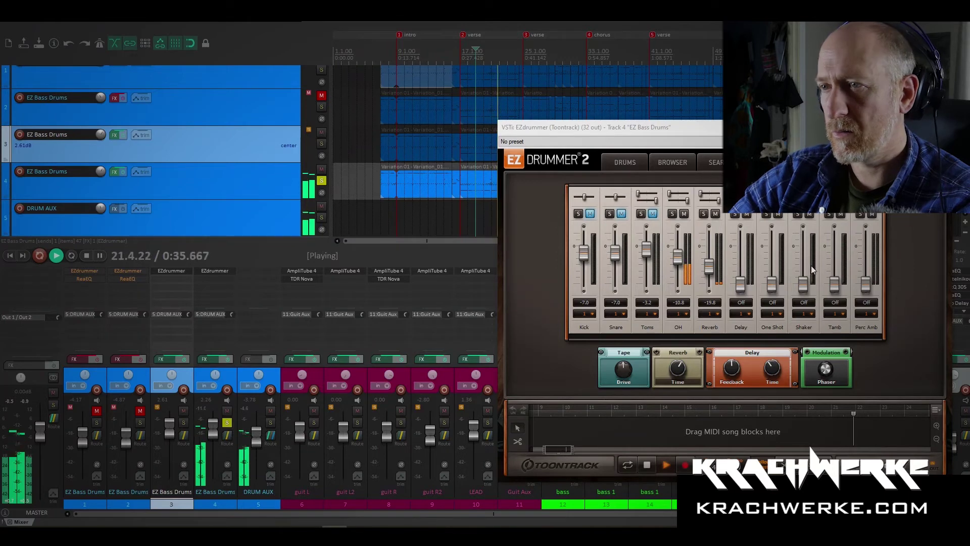
Set track 4's EZdrummer Reverb to -17.5 and Delay to -21.7, close the plug-in from its drum kit view, and stop playback.
drag(708, 267, 739, 277)
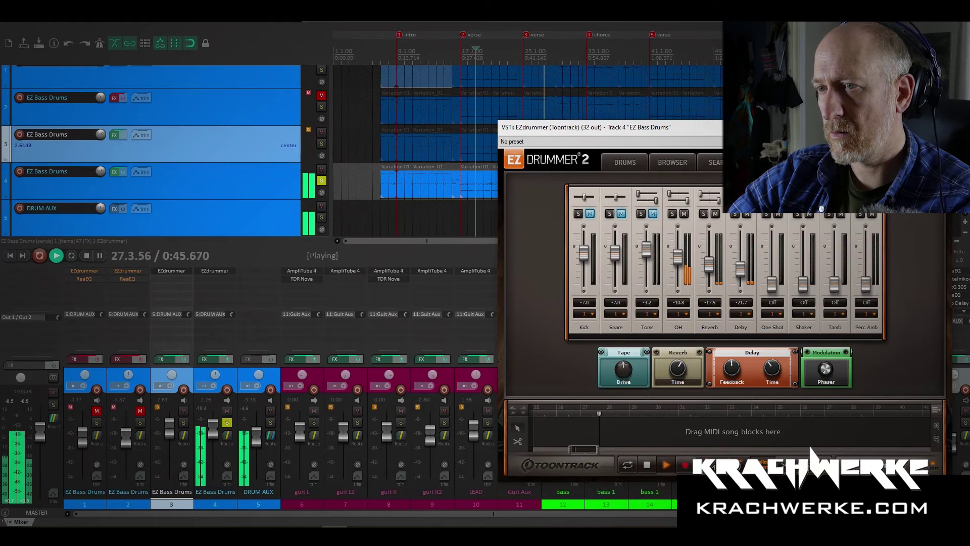
click(615, 168)
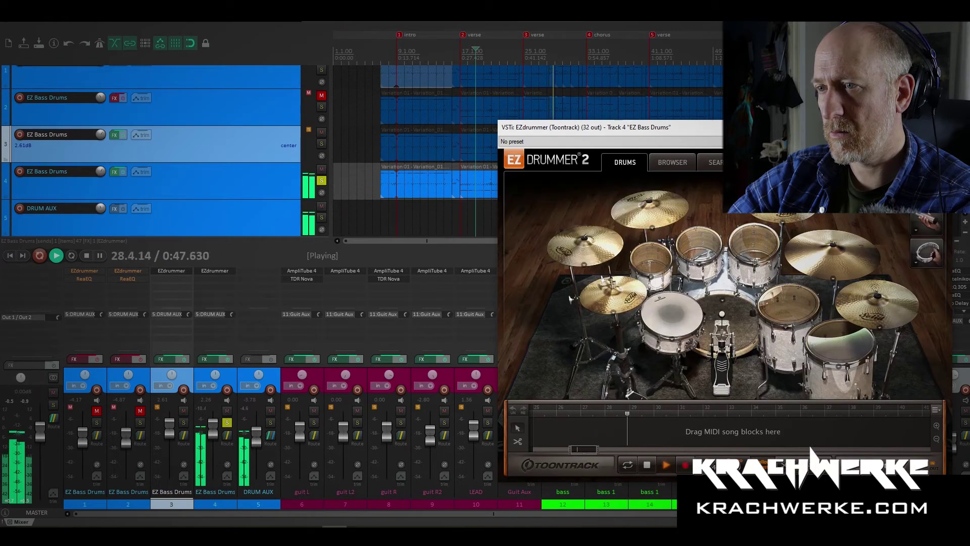
click(941, 127)
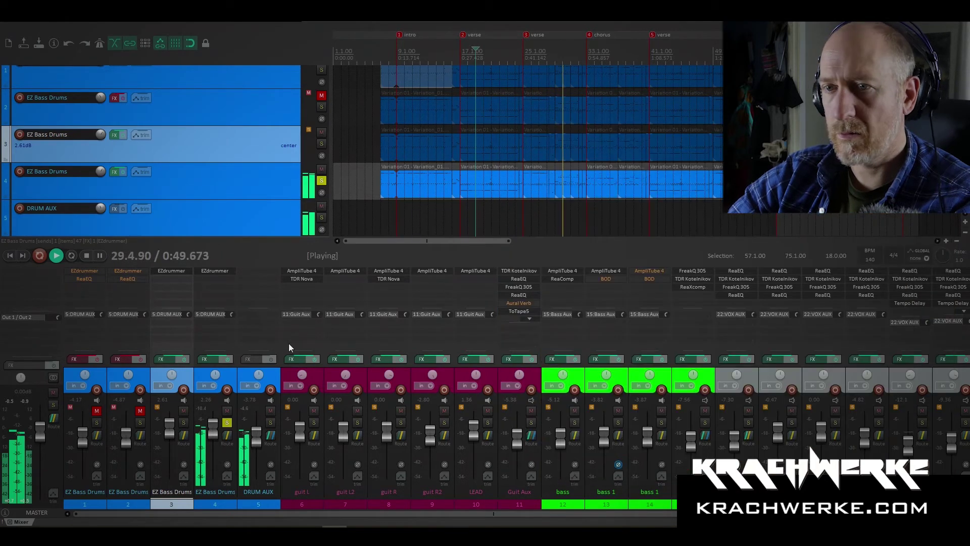
key(space)
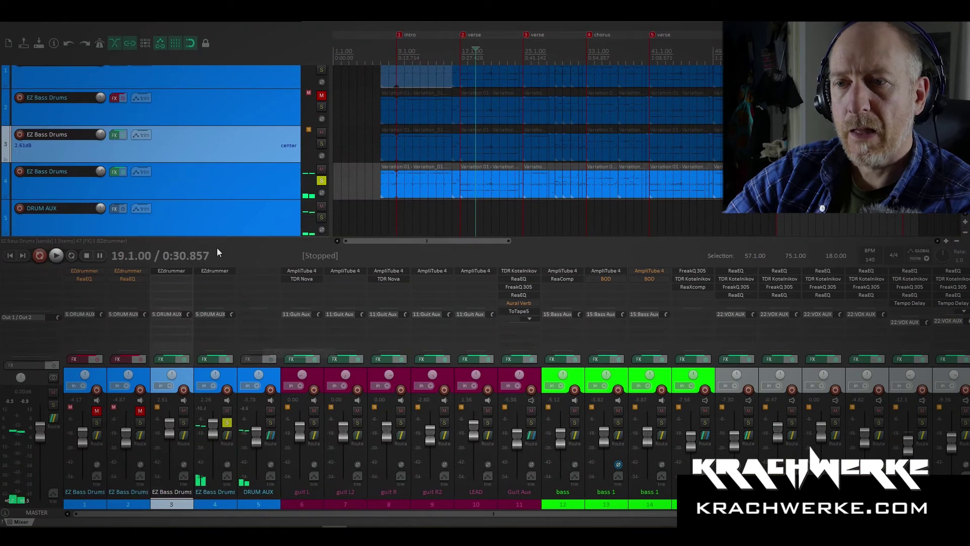
Add the TDR Kotelnikov compressor from the Mastering category to track 4 after EZdrummer.
double_click(213, 277)
drag(373, 268, 374, 260)
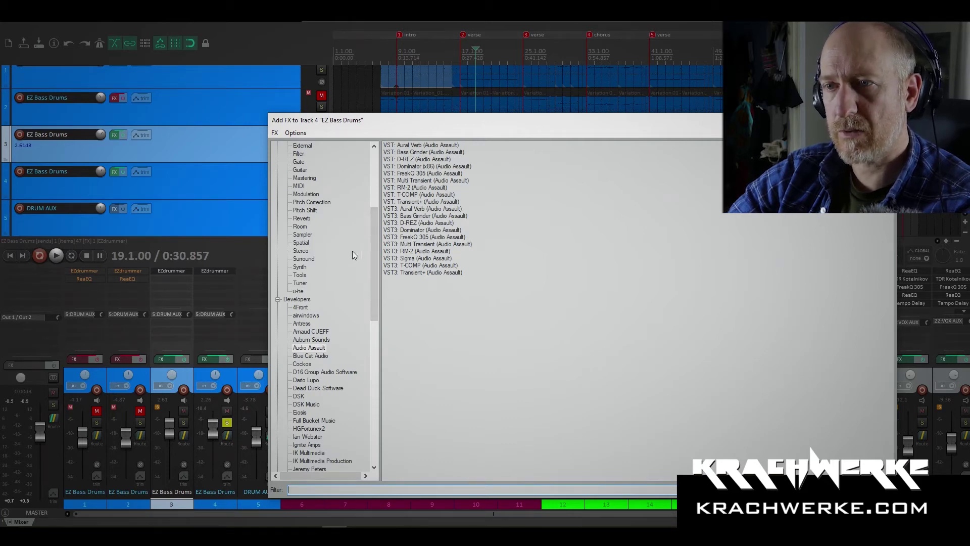
click(305, 178)
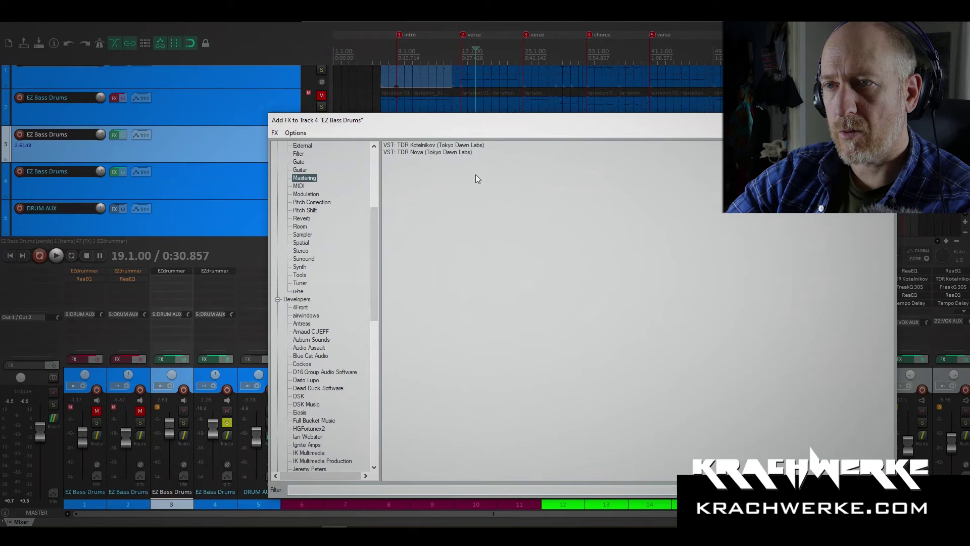
double_click(435, 146)
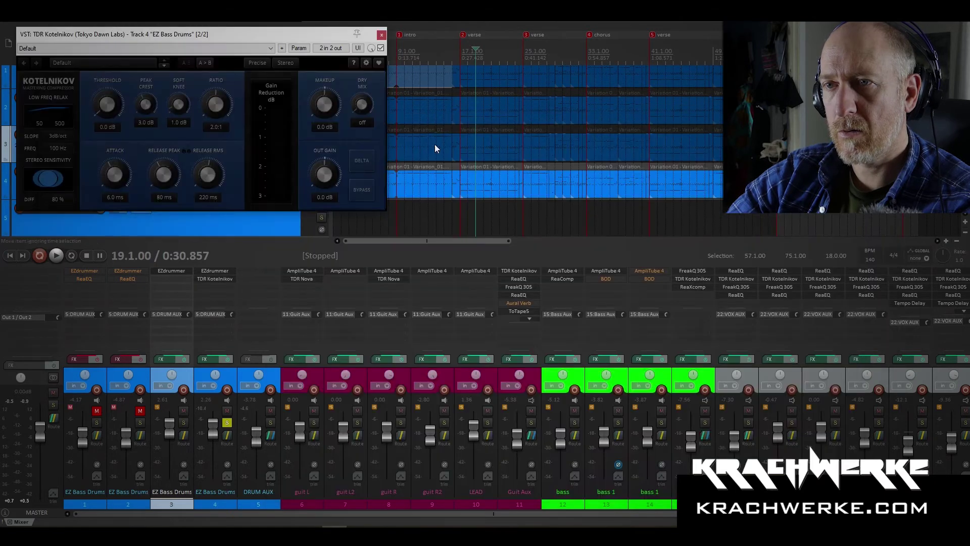
Reposition the Kotelnikov window and load the Drum Bus - Deep Control preset while track 4 plays.
drag(278, 34, 679, 198)
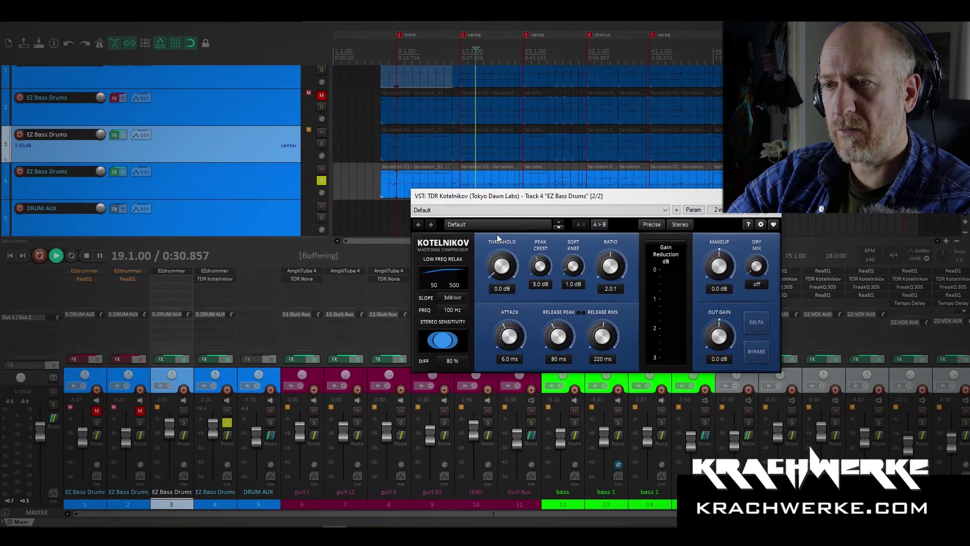
click(483, 223)
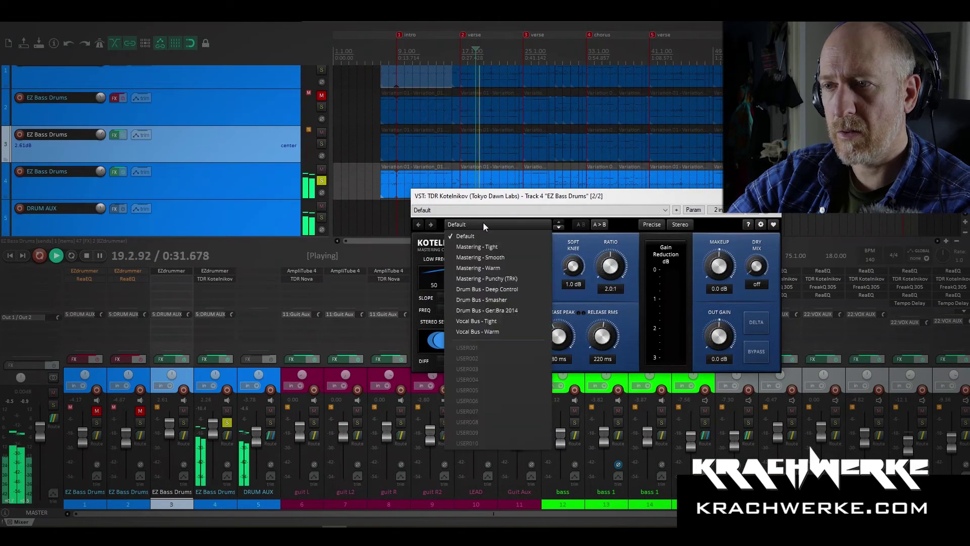
click(489, 288)
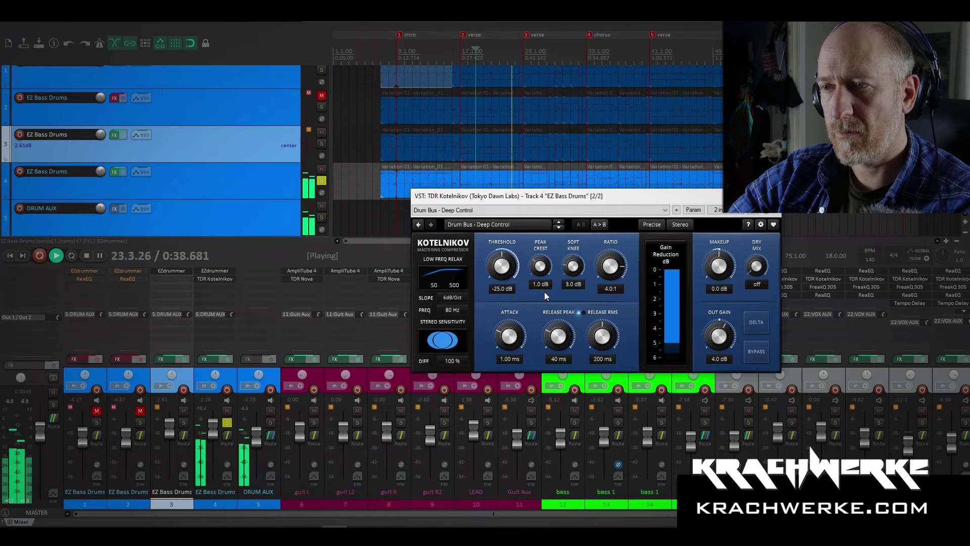
Set Kotelnikov's makeup to 0.1 dB and dry mix to -33.9 dB by ear, stop playback, and close the plug-in.
drag(722, 272, 744, 272)
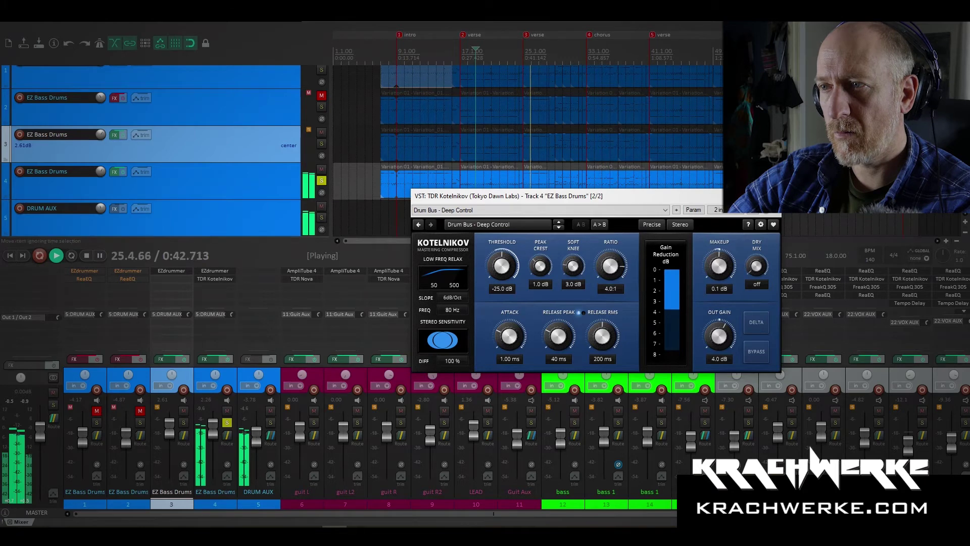
drag(757, 272, 757, 268)
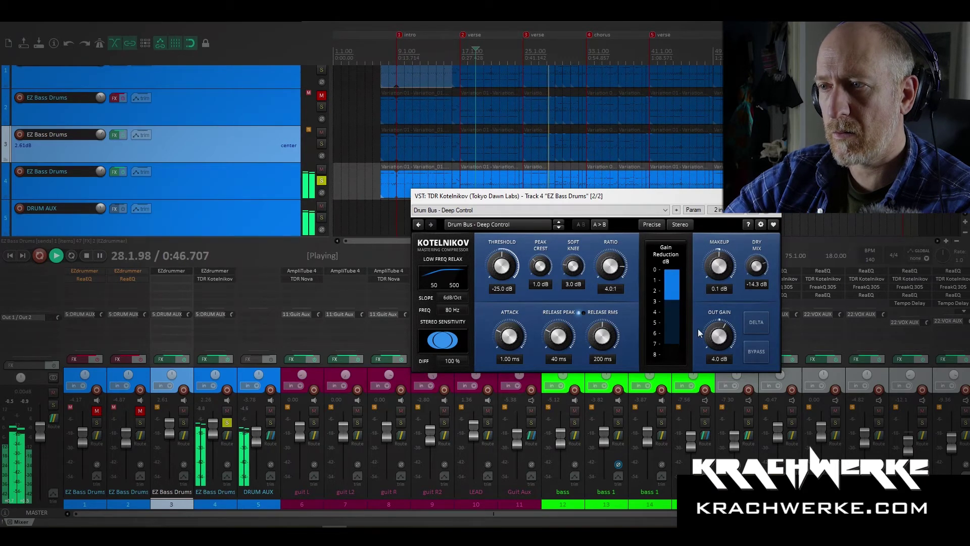
drag(757, 266, 756, 275)
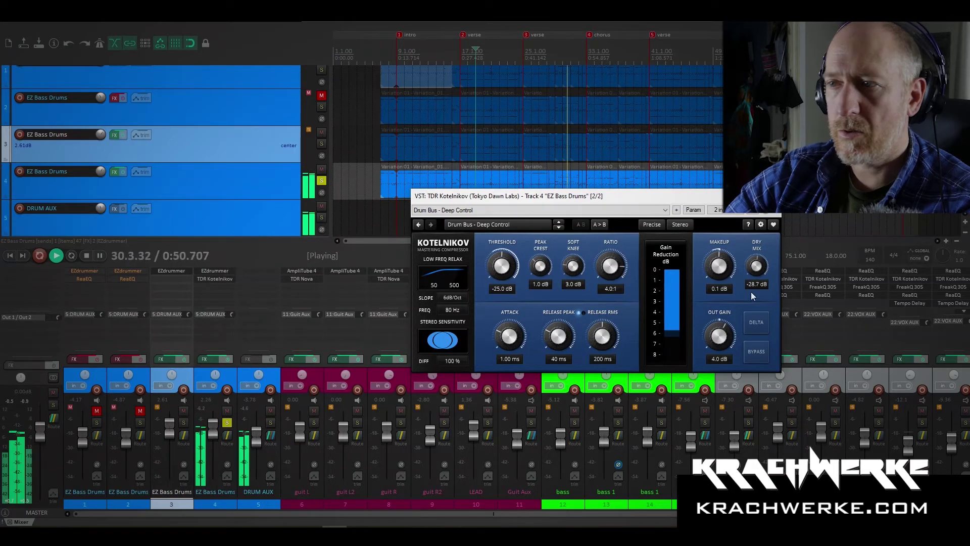
key(space)
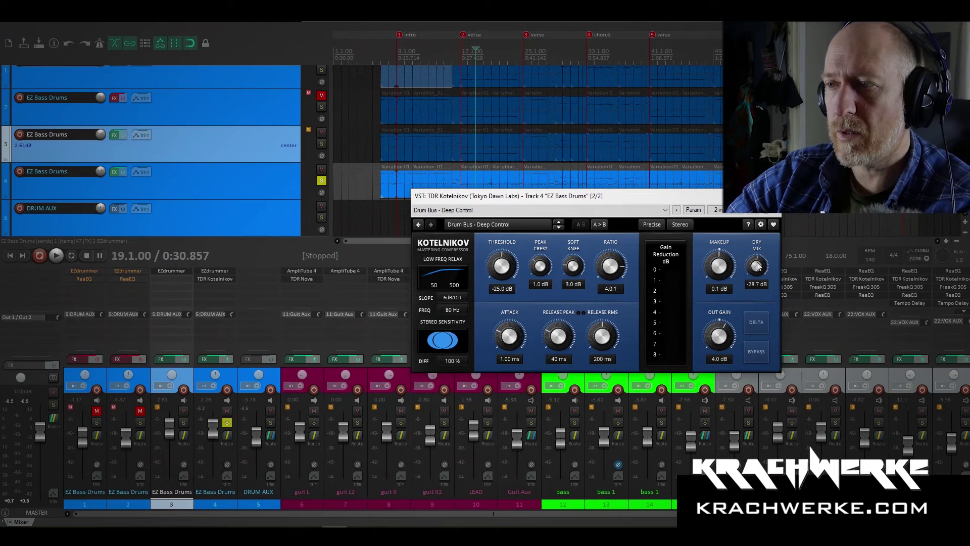
key(space)
drag(757, 266, 758, 304)
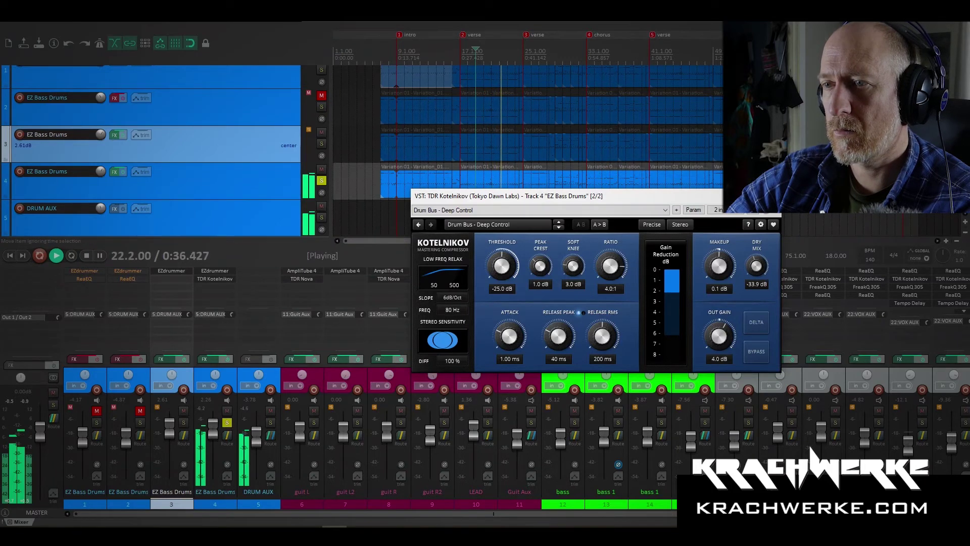
key(space)
click(771, 196)
Add Cockos ReaEQ to track 4 after Kotelnikov and load the stock - Basic 11 band Cymbals preset.
double_click(212, 286)
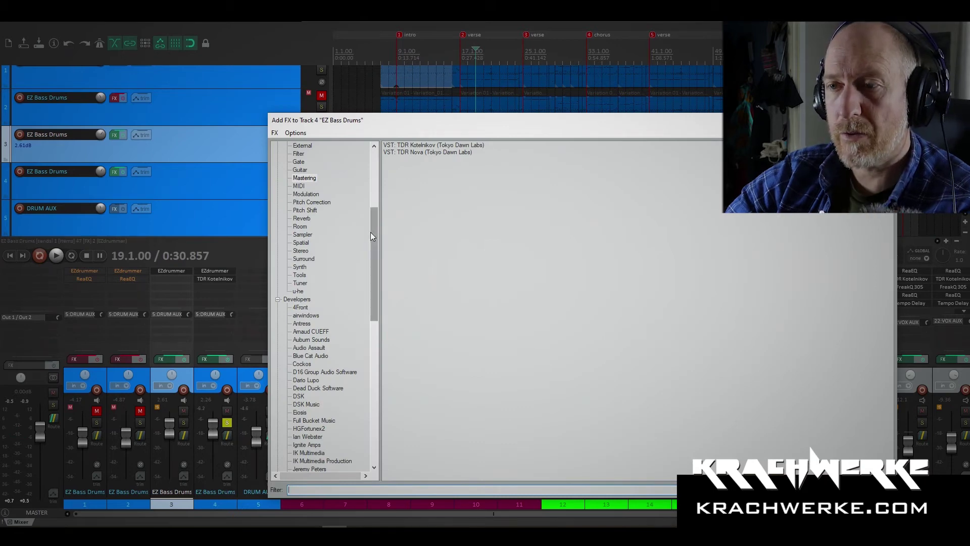
drag(371, 232, 335, 171)
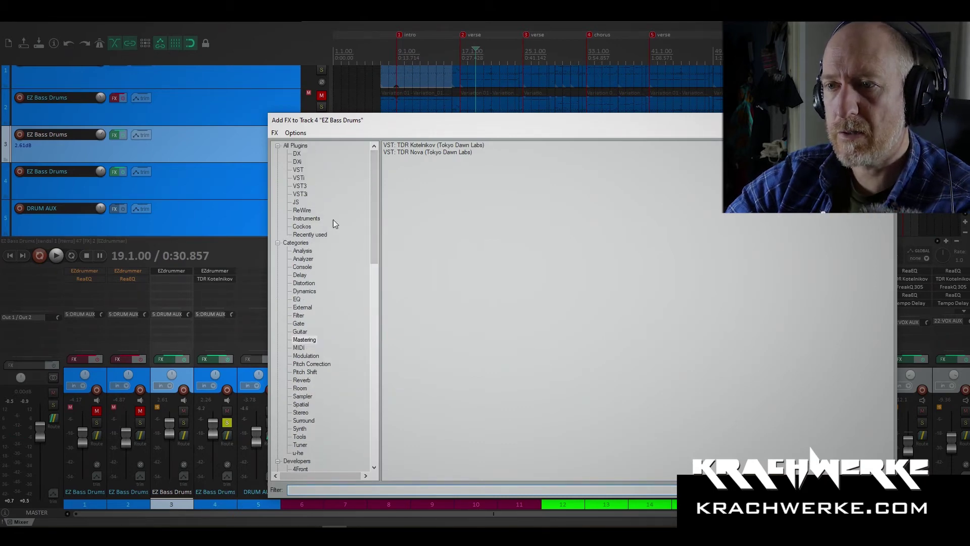
click(301, 229)
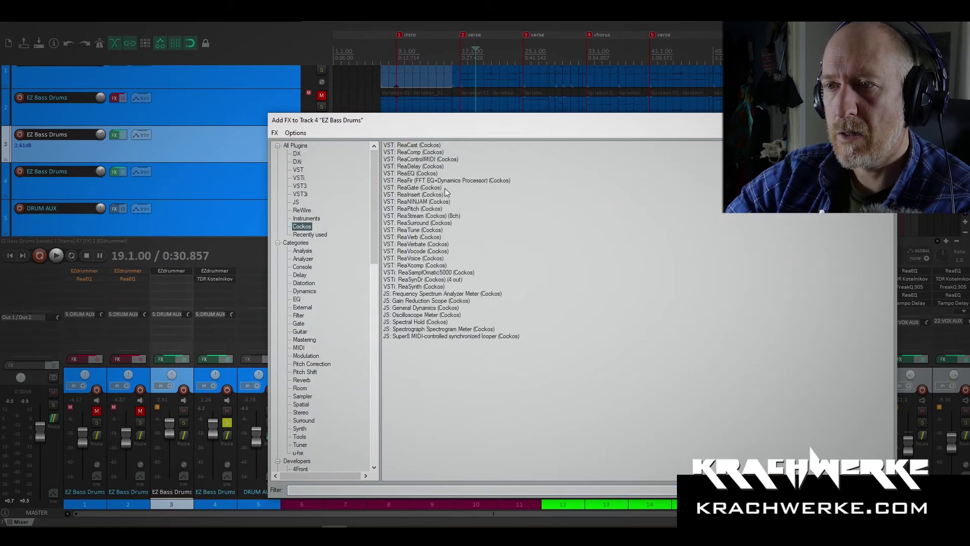
double_click(418, 174)
drag(152, 37, 583, 173)
click(520, 182)
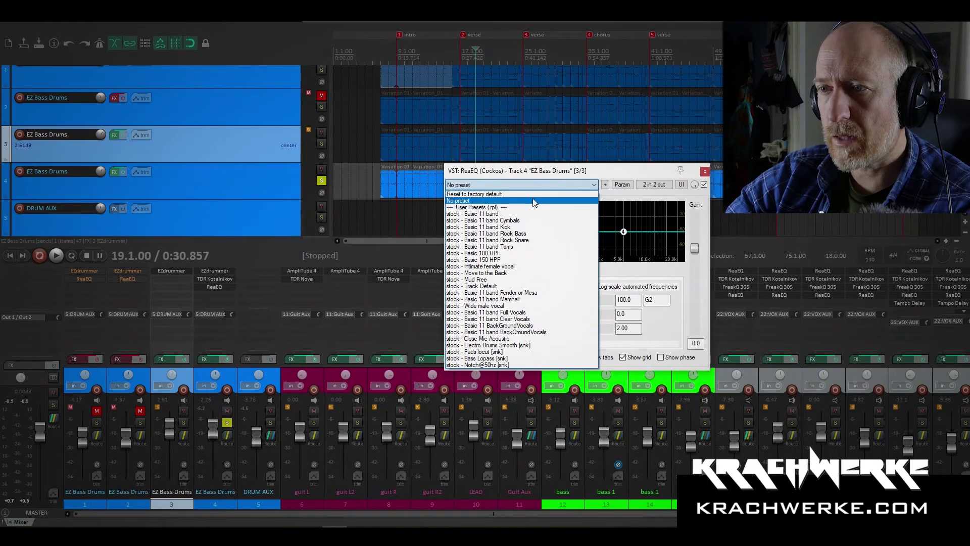
click(511, 220)
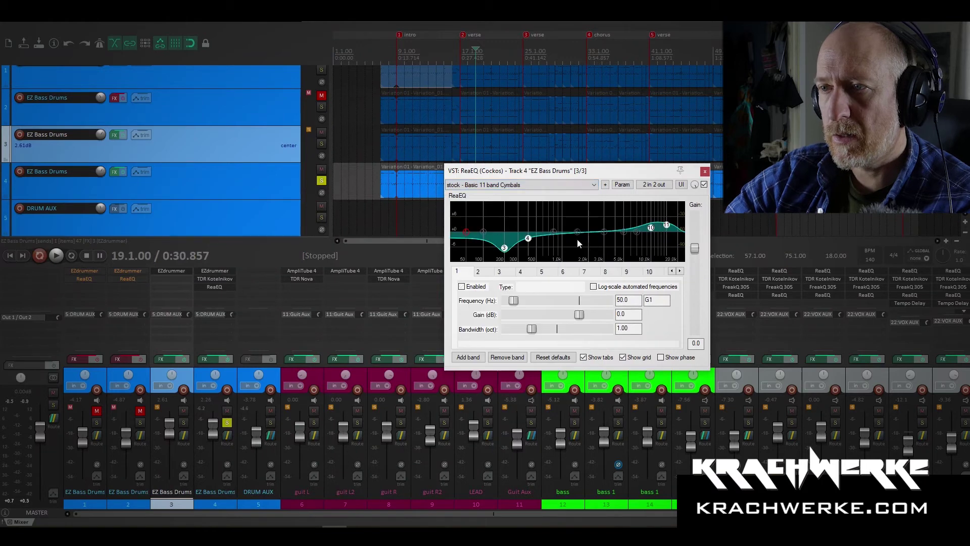
During playback, set ReaEQ band 10 to 7140.9 Hz at 1.3 dB and band 11 to 17743.5 Hz at -3.1 dB, and close it.
key(space)
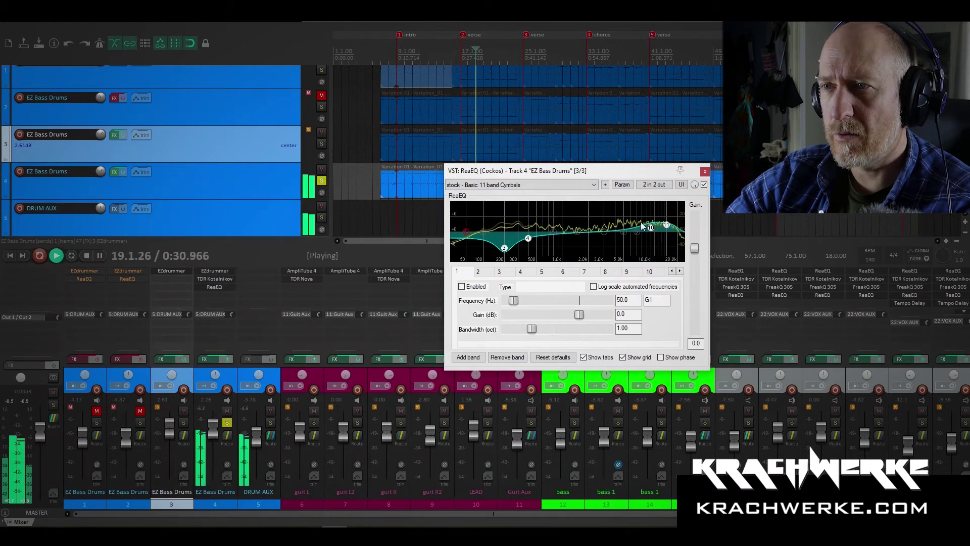
click(666, 226)
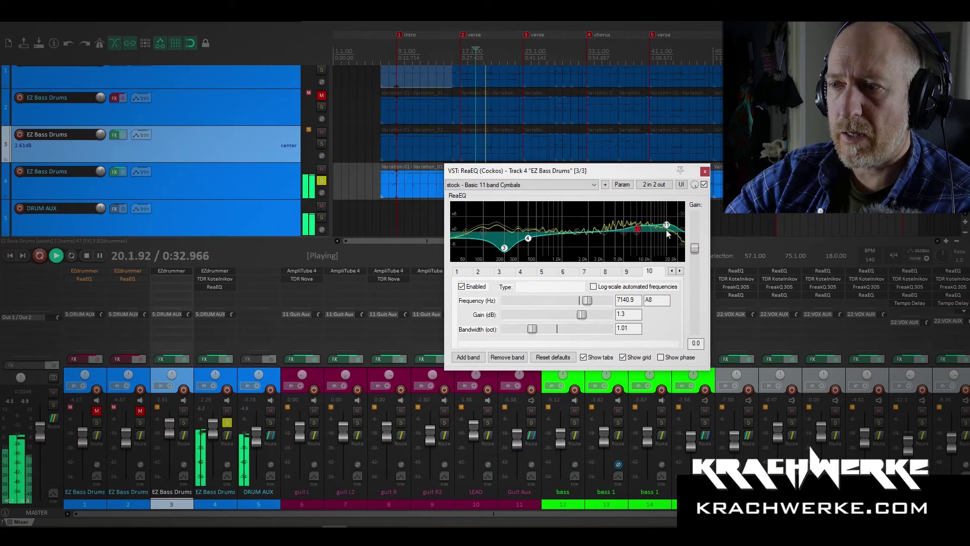
drag(669, 230, 676, 244)
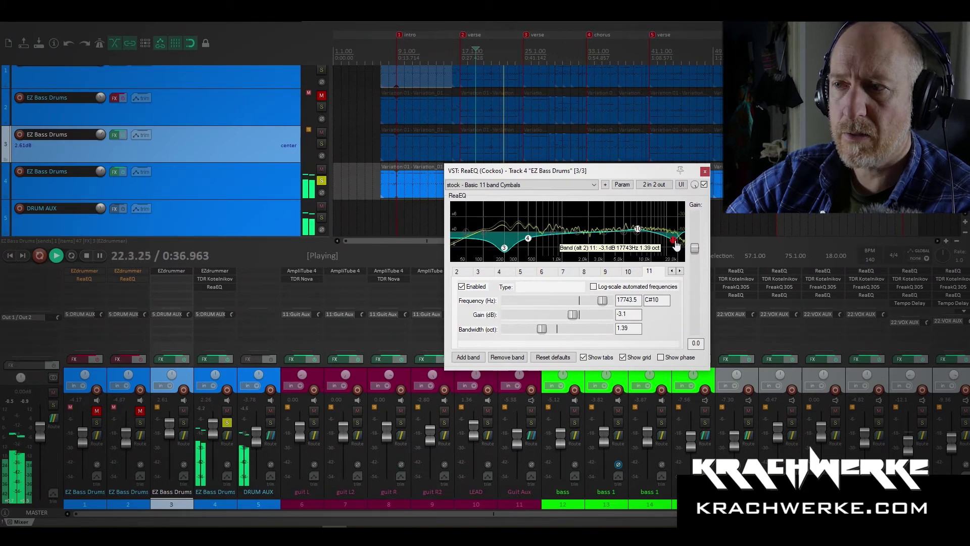
click(705, 171)
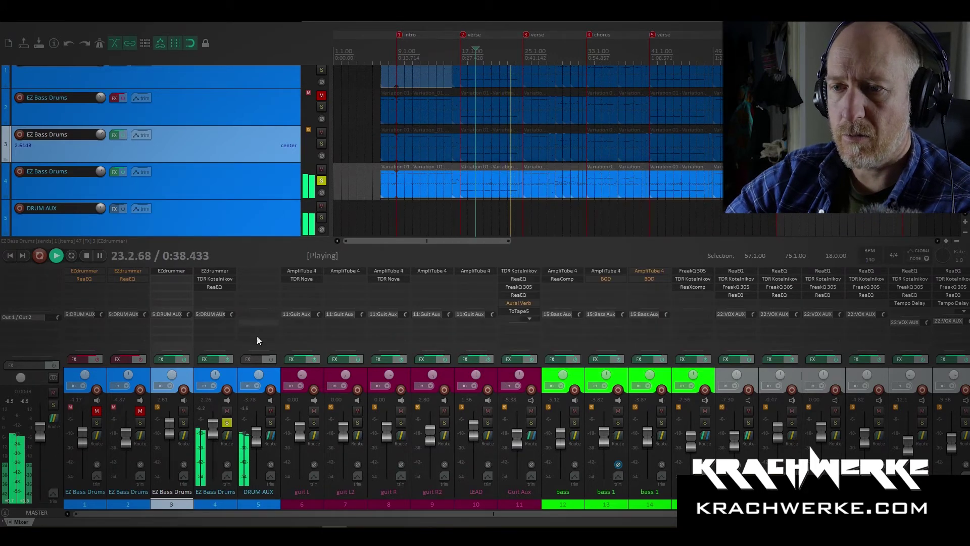
Solo track 3 alongside track 4, set track 3's volume to 1.45 dB, and lower track 4's volume to balance them.
click(183, 422)
drag(169, 427, 215, 432)
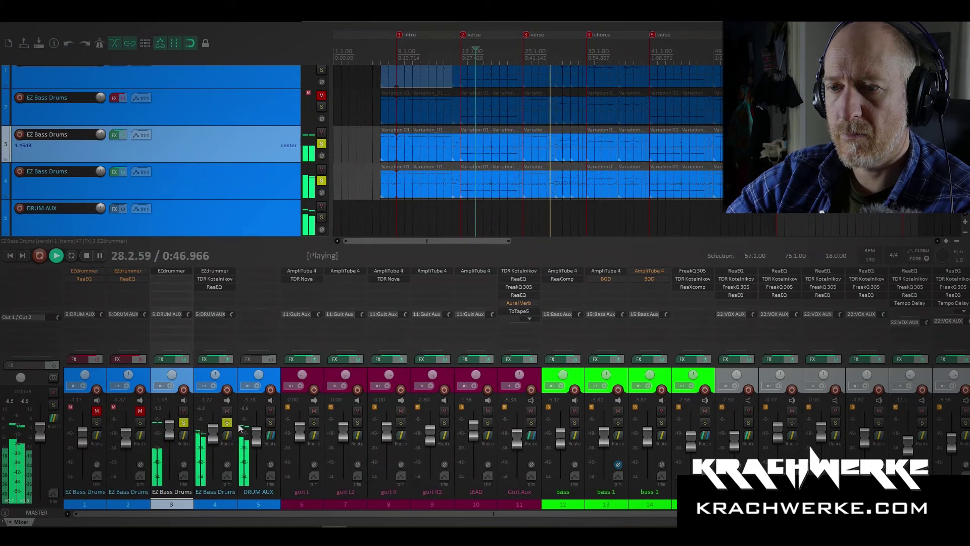
Switch from the soloed drum tracks to the full mix and raise DRUM AUX's volume to 3.19 dB during playback.
ctrl+alt+click(270, 423)
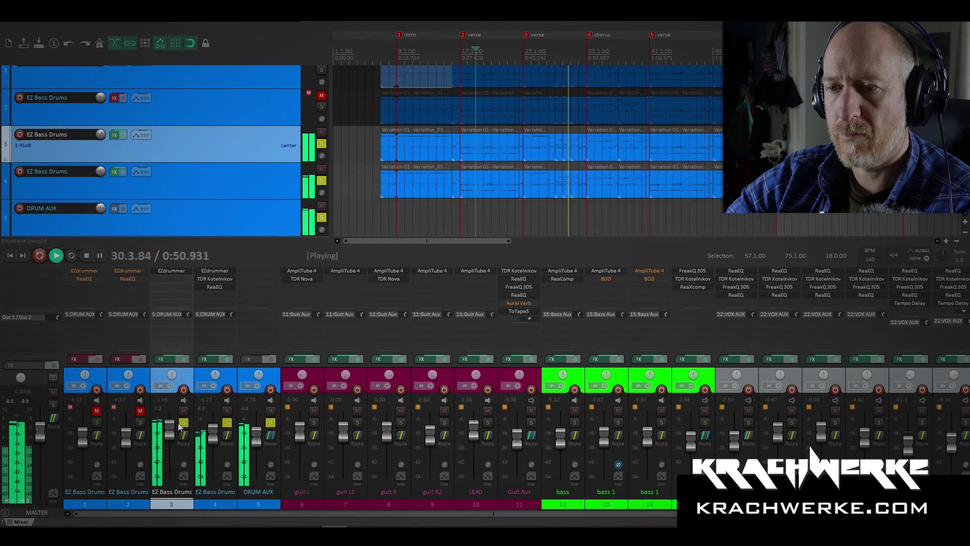
click(270, 422)
drag(257, 436, 257, 426)
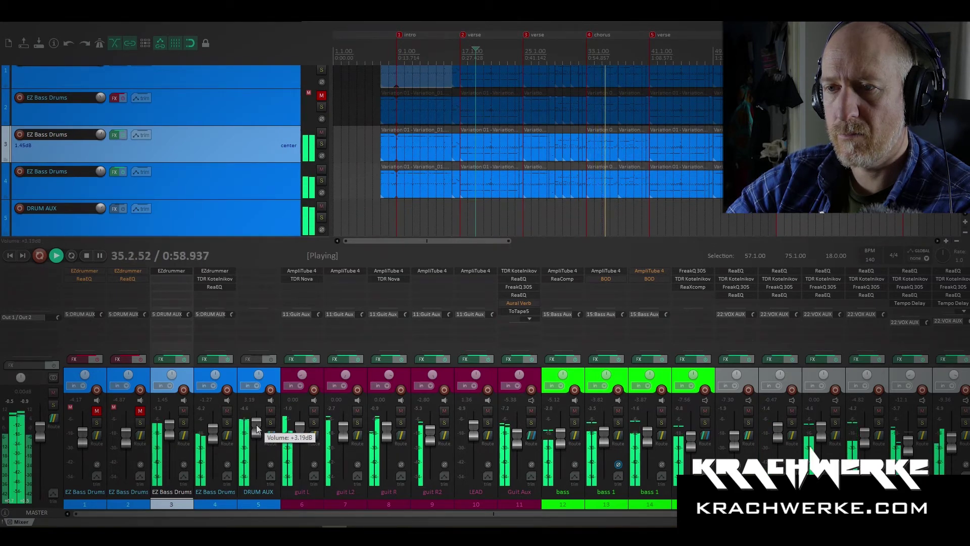
drag(256, 426, 256, 424)
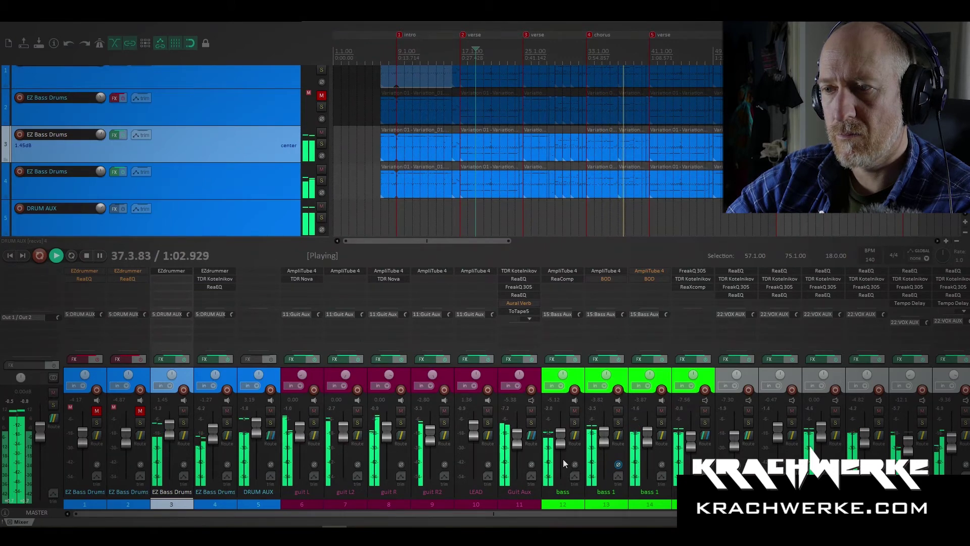
drag(518, 431, 519, 431)
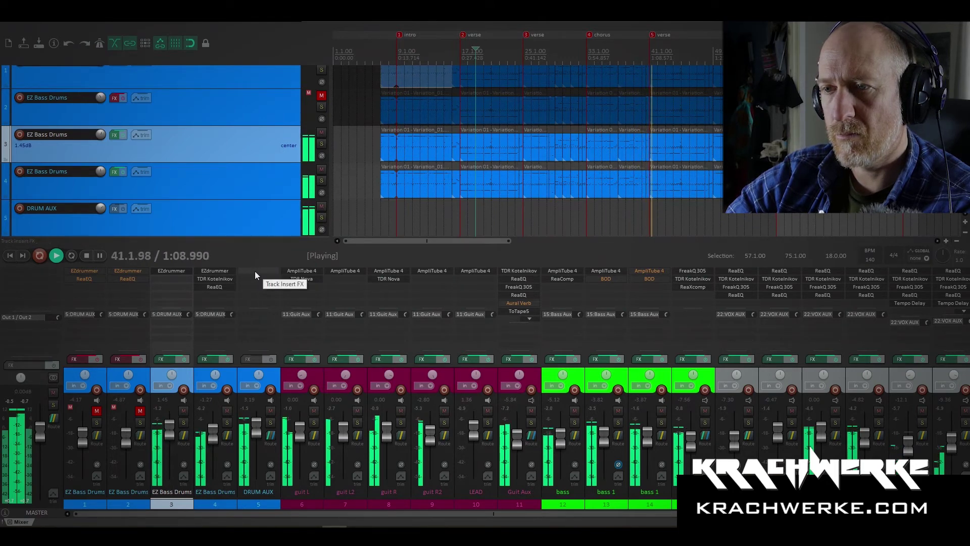
Copy ToTape5 from Guit Aux to DRUM AUX, enable DRUM AUX's effects, and set the plug-in's Dry/Wet to about 0.63.
drag(520, 312, 263, 278)
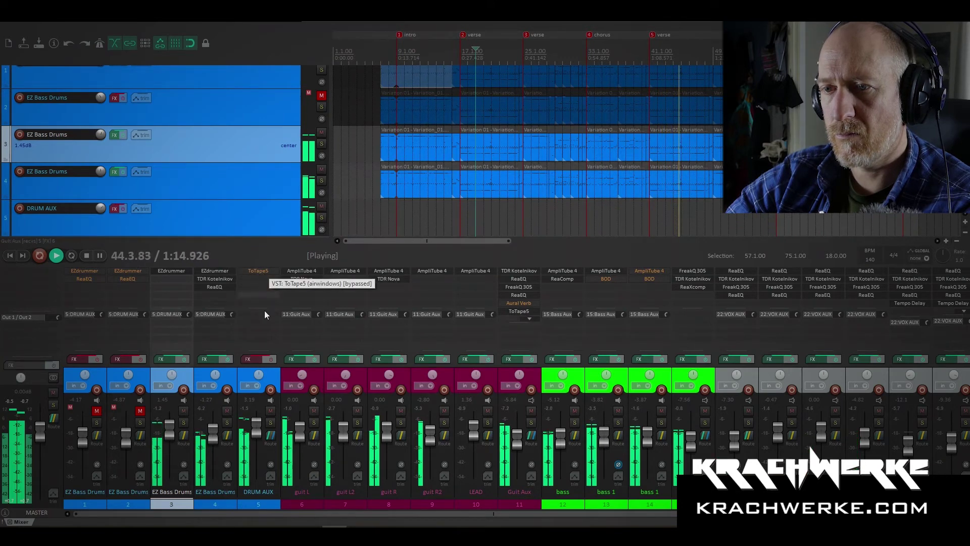
click(275, 358)
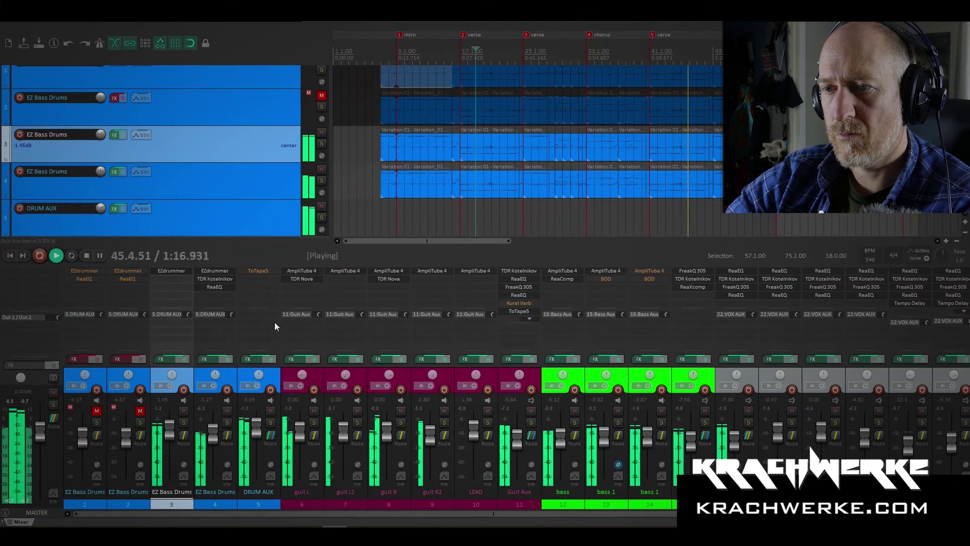
click(259, 272)
mouse_move(153, 70)
mouse_down()
mouse_move(163, 70)
mouse_move(153, 83)
mouse_up()
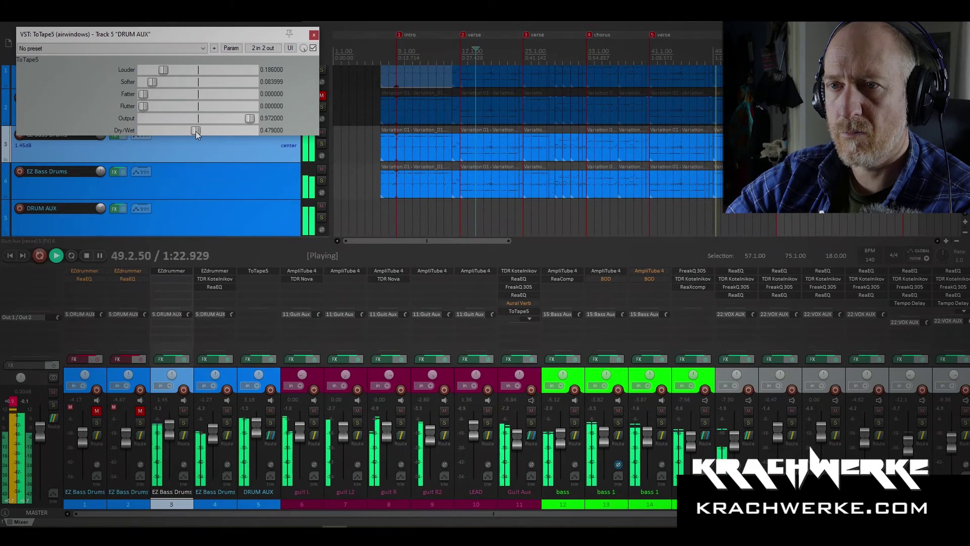
drag(194, 130, 213, 130)
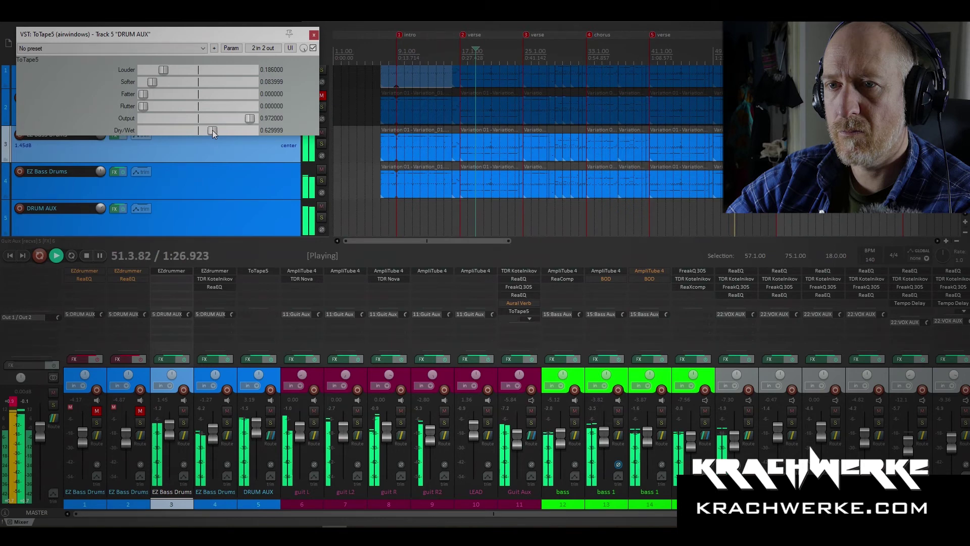
Solo DRUM AUX, lower its volume to 2.79 dB, and stop playback.
click(271, 422)
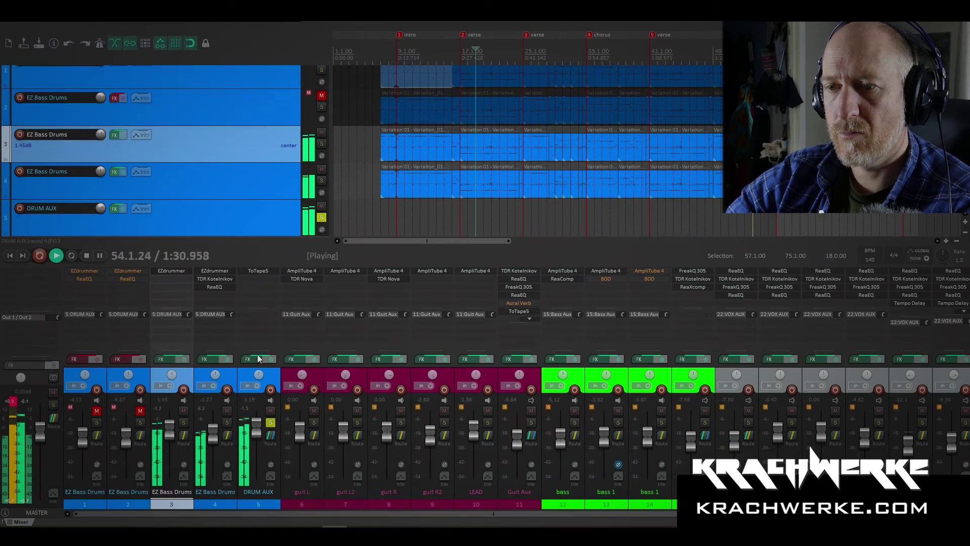
scroll(259, 426, down, 3)
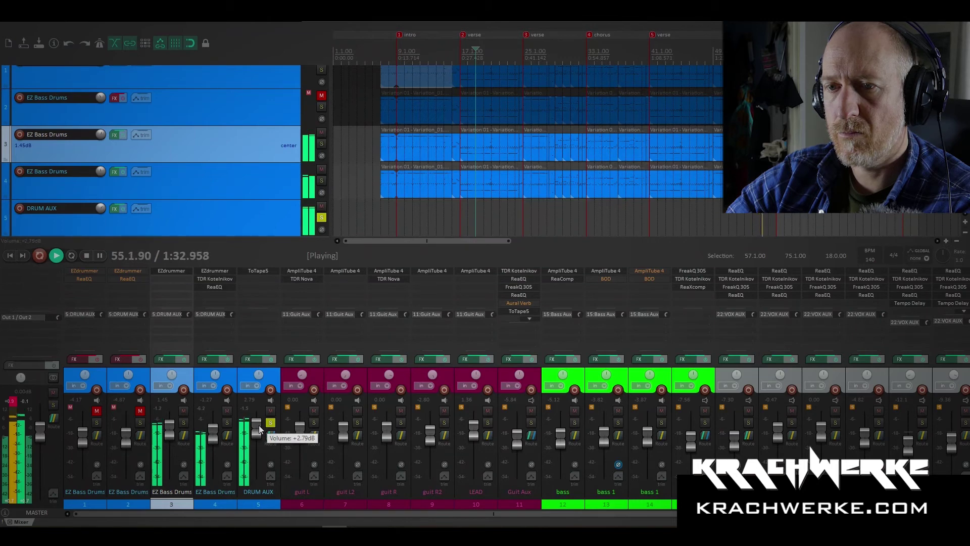
key(space)
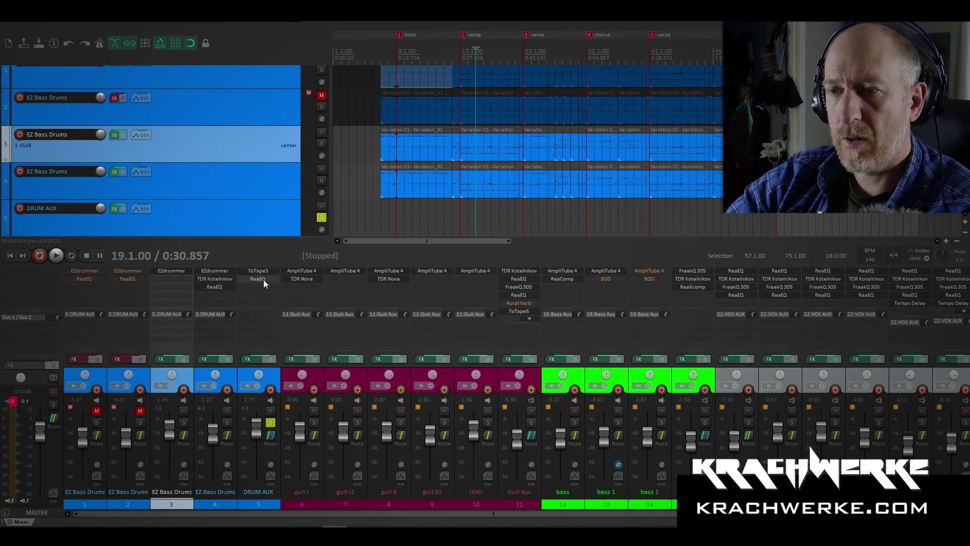
Reset DRUM AUX's ReaEQ to factory default and, during playback, set band 2 to 240.2 Hz at -0.6 dB.
click(263, 280)
key(space)
click(165, 49)
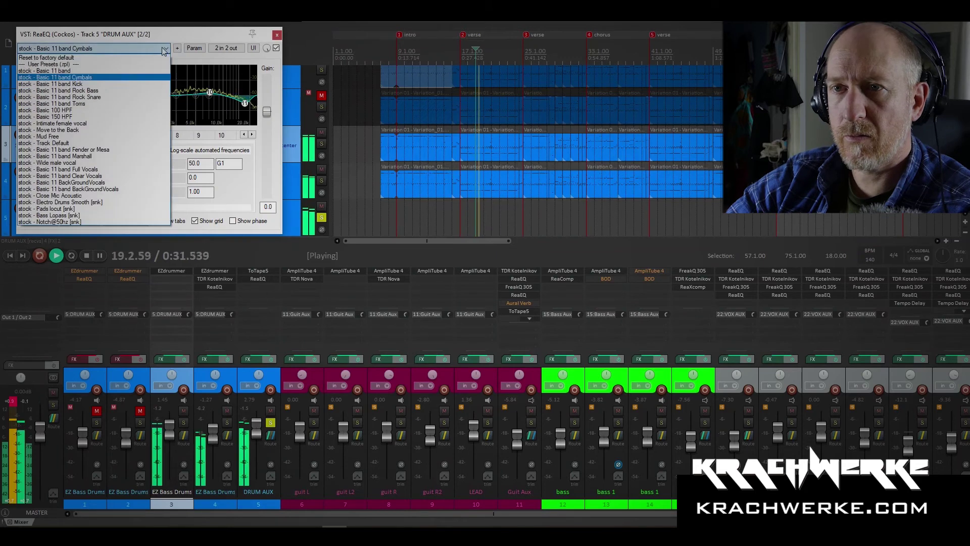
click(46, 57)
drag(55, 97, 82, 100)
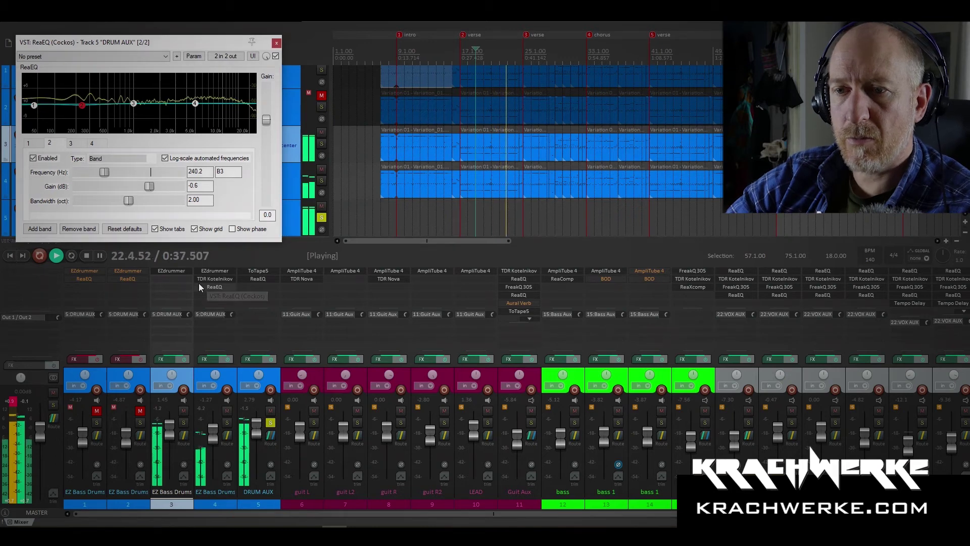
key(space)
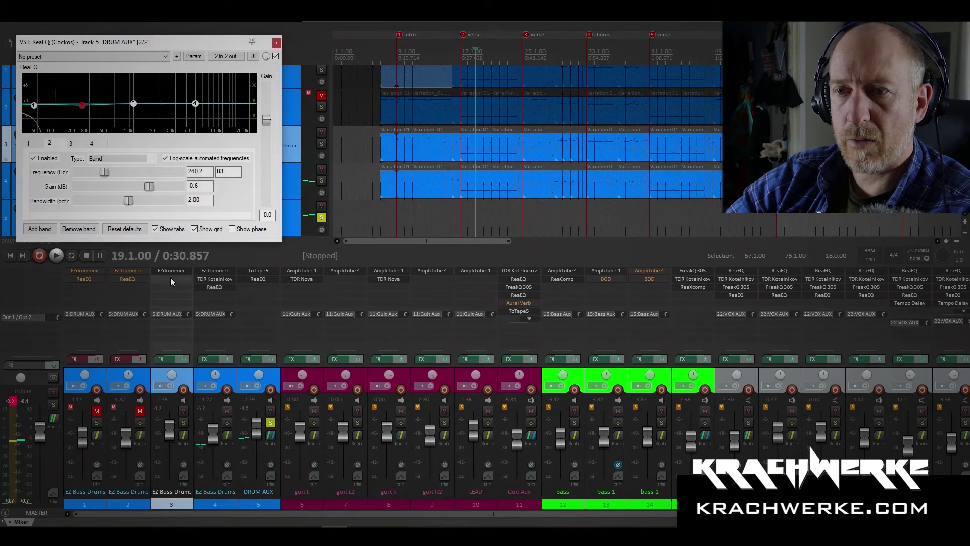
Add Cockos ReaEQ to track 3, move its window clear, and close the DRUM AUX equalizer.
double_click(171, 279)
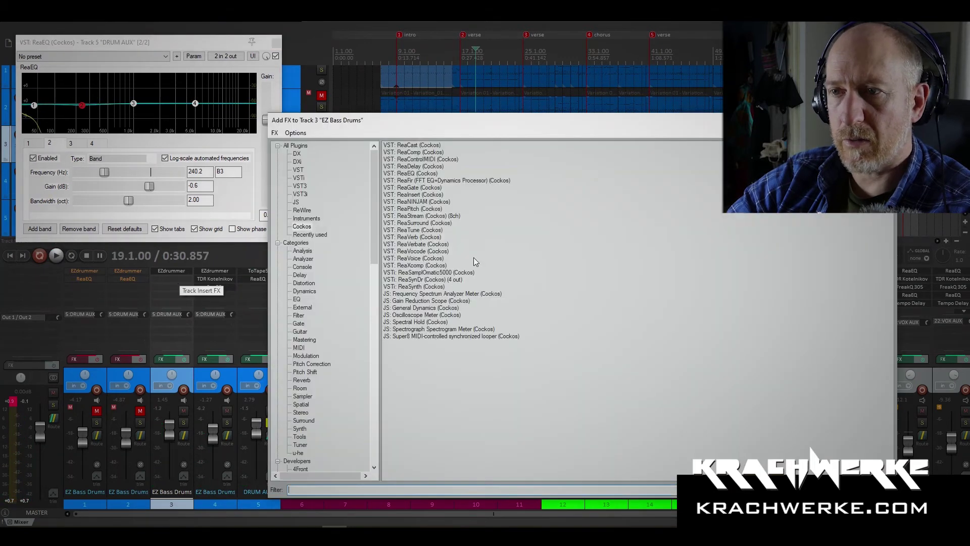
double_click(413, 174)
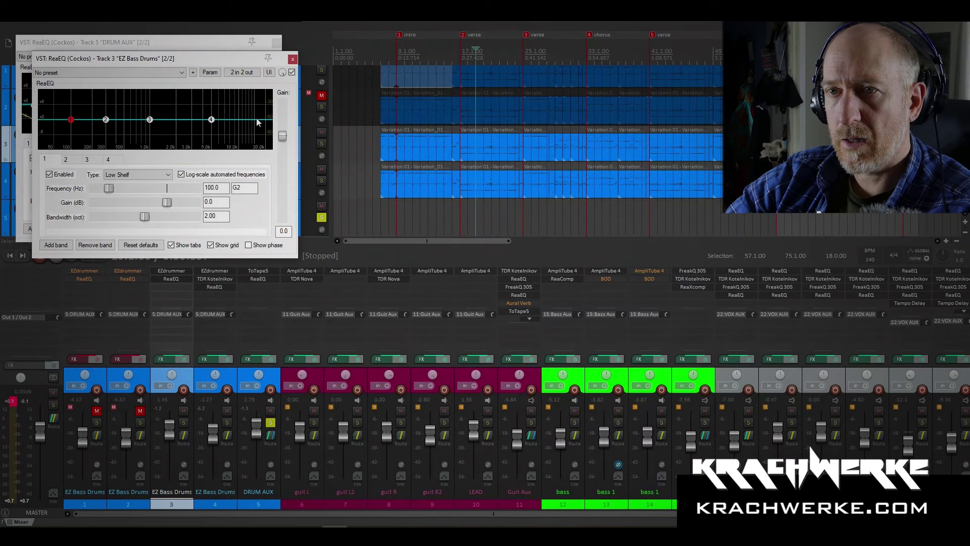
drag(172, 59, 475, 148)
click(275, 43)
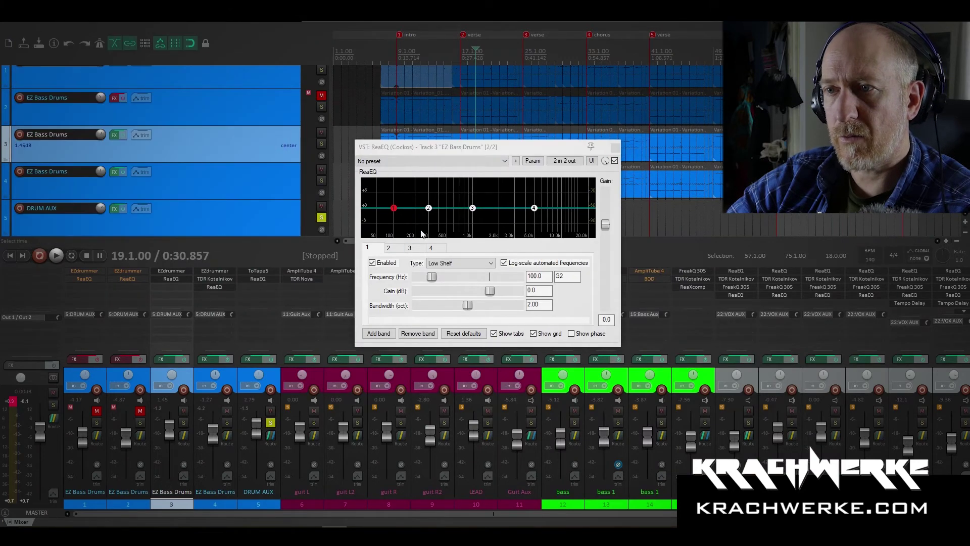
In track 3's ReaEQ, cut the lowest frequencies with band 1, boost band 2 by 6.0 dB at 50.2 Hz, and cut band 3 near 100 Hz.
drag(394, 210, 362, 208)
drag(430, 211, 378, 193)
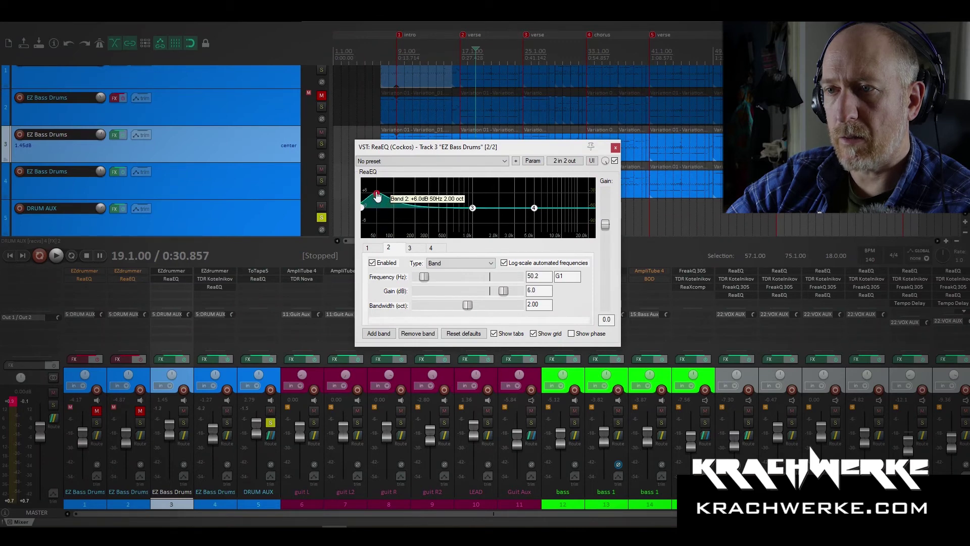
right_click(423, 208)
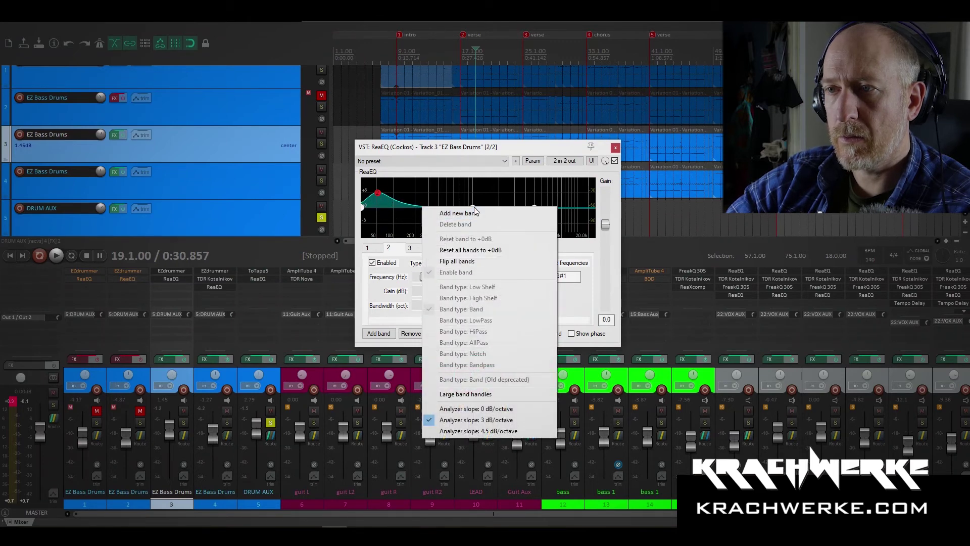
click(473, 150)
drag(472, 208, 395, 216)
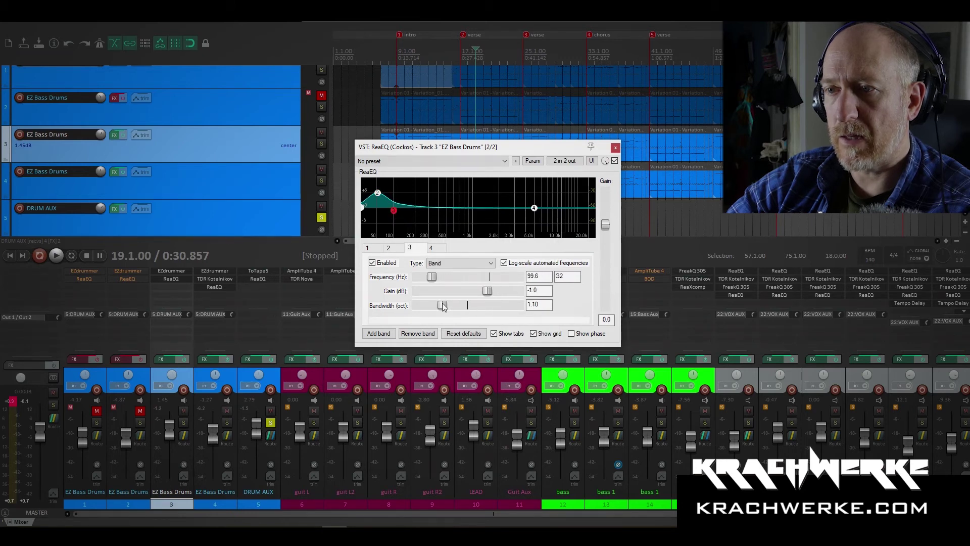
drag(397, 217, 363, 227)
During playback, refine track 3's ReaEQ band 2 to 47.9 Hz at 4.0 dB with a 0.94-octave bandwidth.
key(space)
click(377, 195)
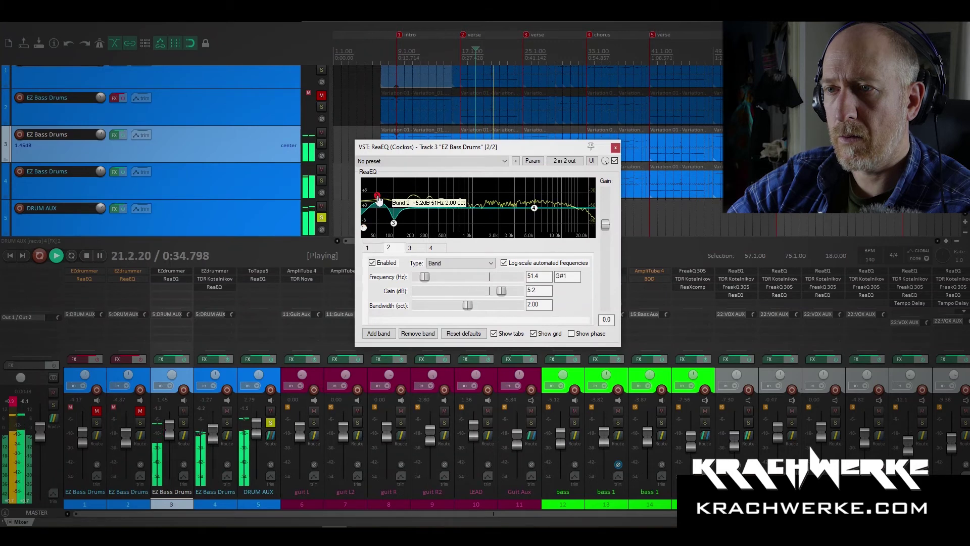
drag(468, 304, 441, 305)
drag(376, 195, 375, 198)
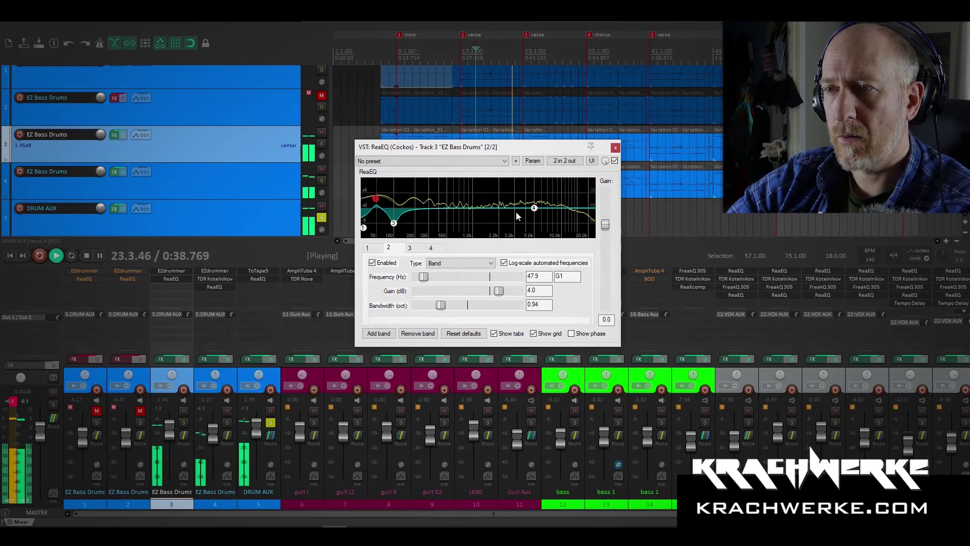
Add an EQ band cutting slightly near 1 kHz, and set high-shelf band 4 to 3383.8 Hz at -0.4 dB with 1.12-octave bandwidth.
right_click(473, 209)
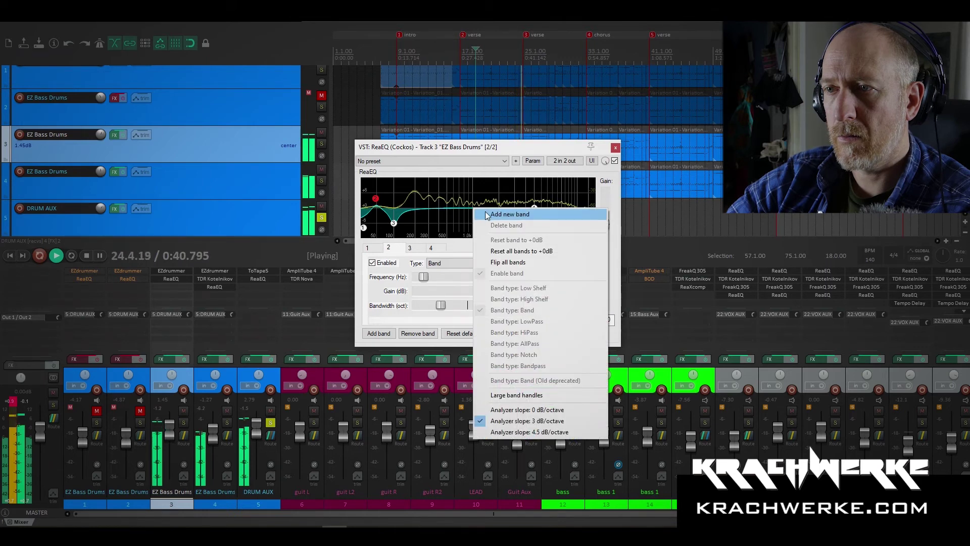
click(488, 214)
click(527, 208)
drag(527, 208, 519, 210)
drag(469, 305, 447, 305)
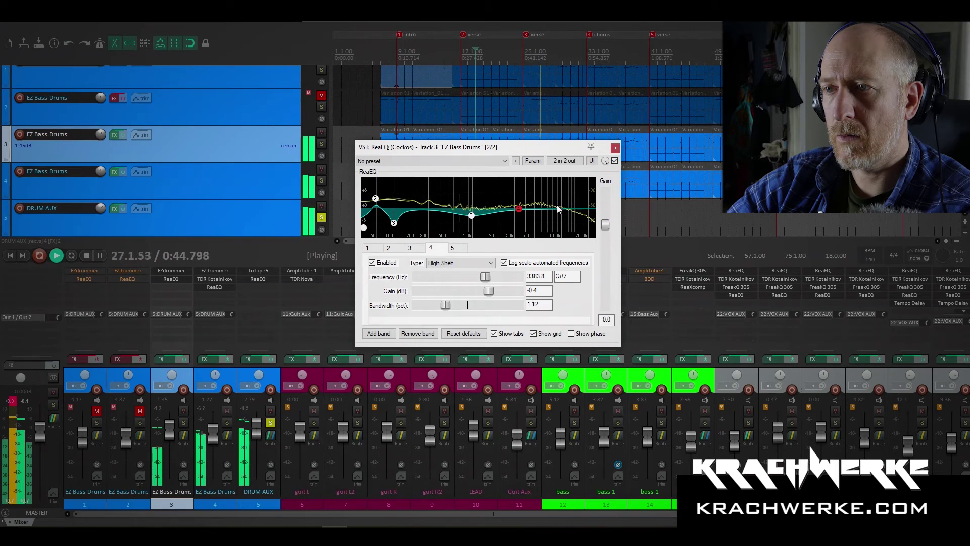
Raise high-shelf band 4 to 1.4 dB, set band 2 to 49.1 Hz at 4.8 dB, and close track 3's ReaEQ.
drag(519, 209, 519, 205)
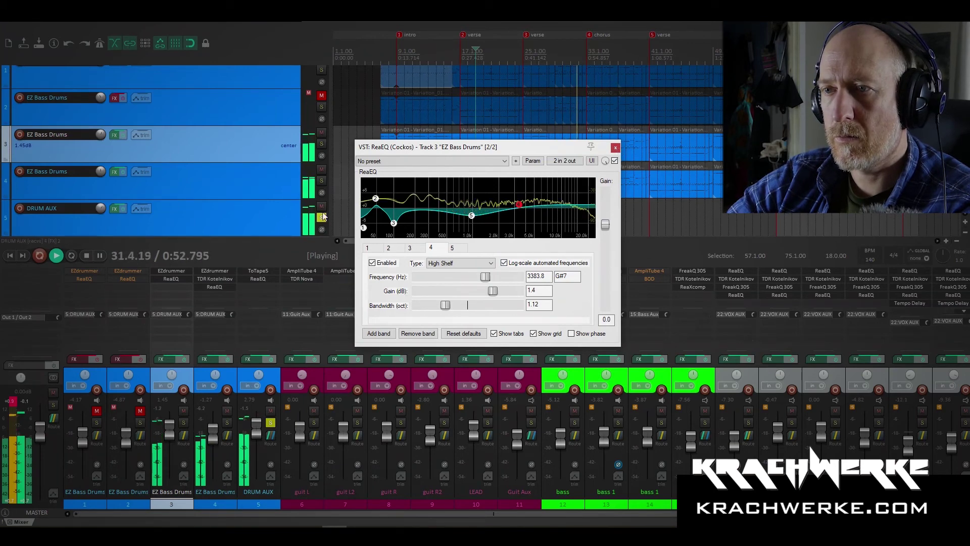
drag(376, 198, 377, 202)
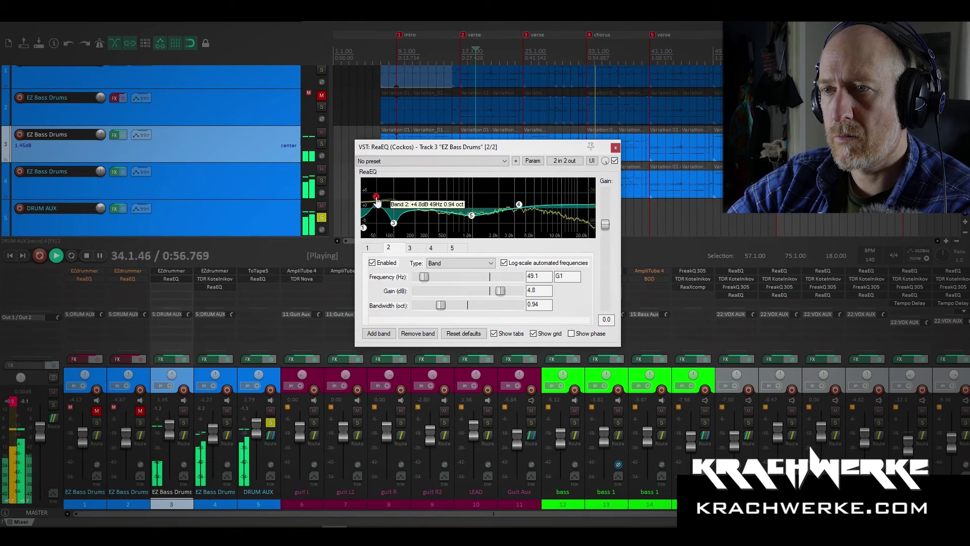
click(615, 148)
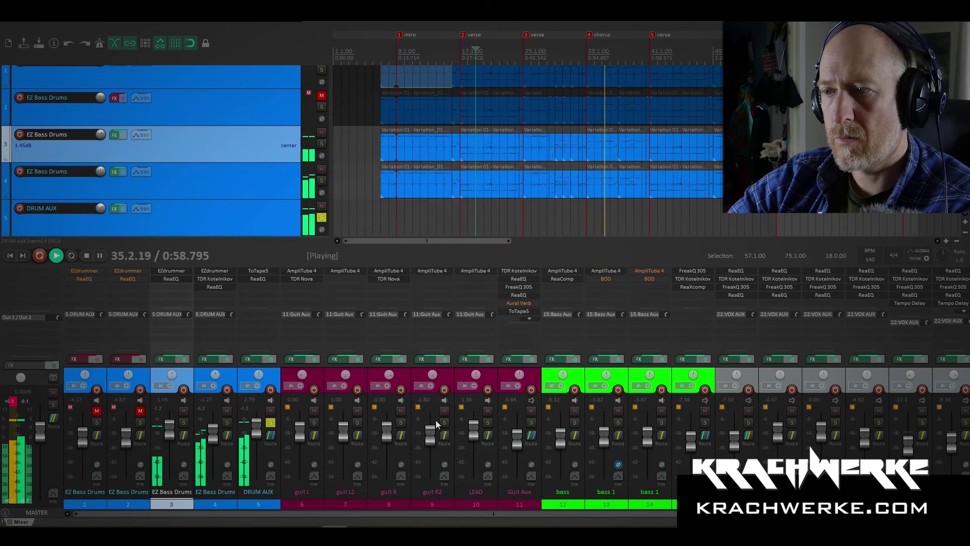
Solo Bass Aux and lower its volume to -8.05 dB, and solo Guit Aux to hear both against the drums.
click(705, 423)
drag(693, 436, 692, 440)
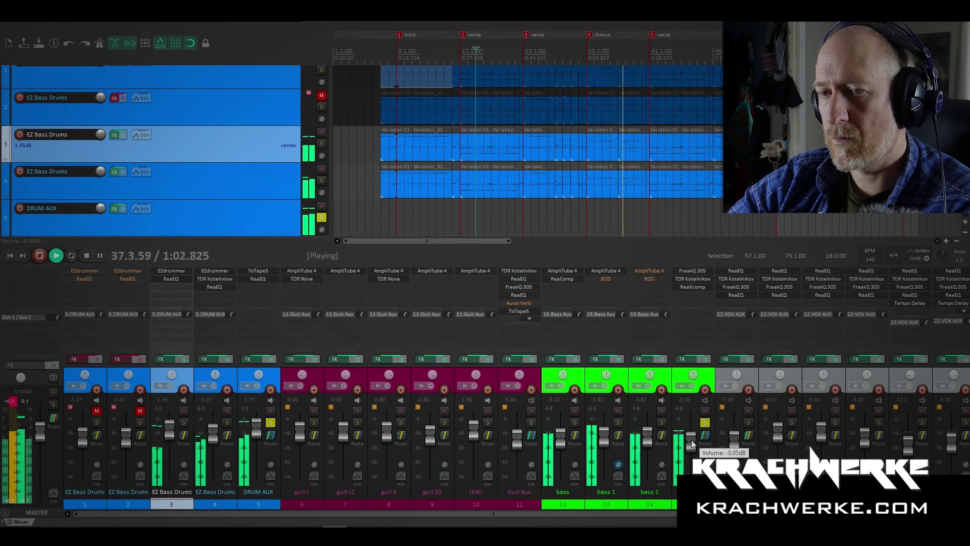
click(531, 423)
mouse_move(515, 438)
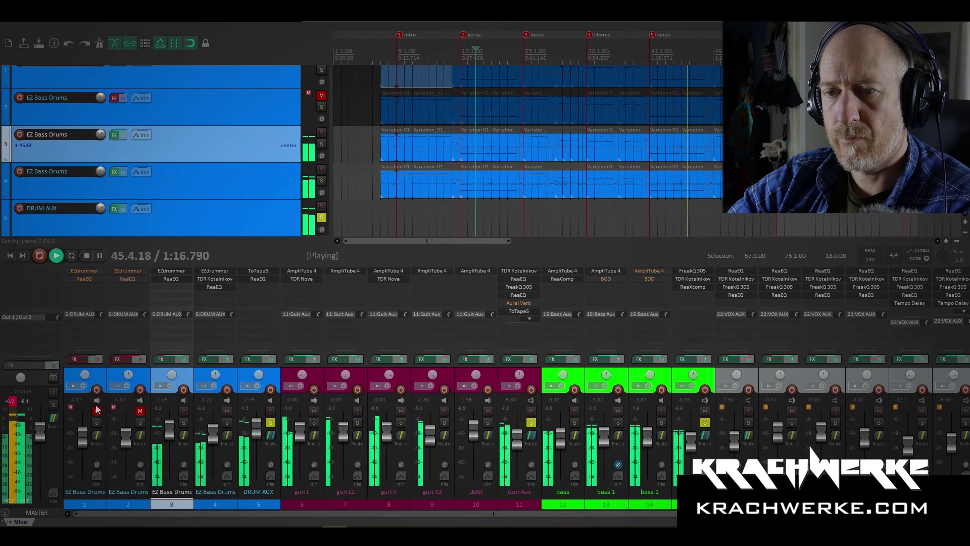
Solo and unmute EZ Bass Drums tracks 1 and 2, and enable both tracks' effects chains.
click(97, 422)
click(140, 422)
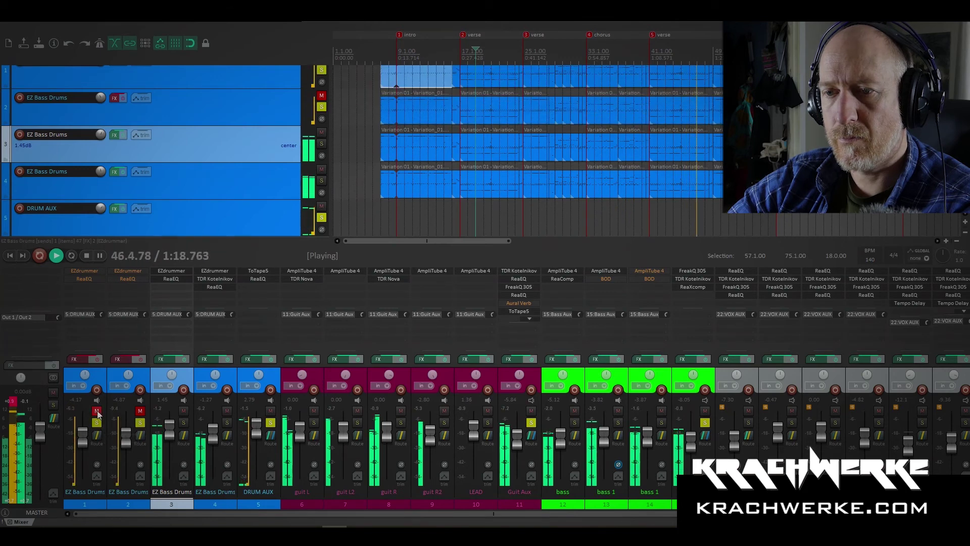
click(141, 411)
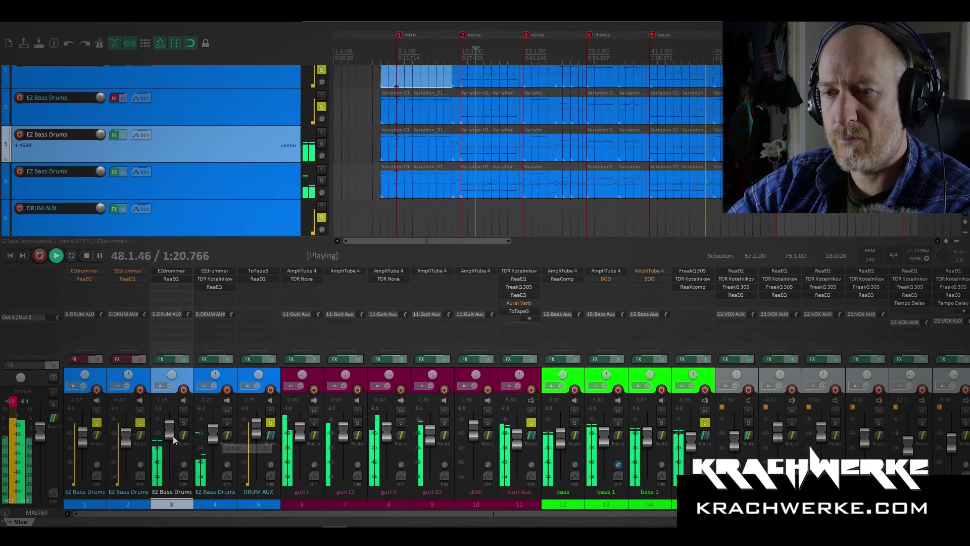
click(96, 359)
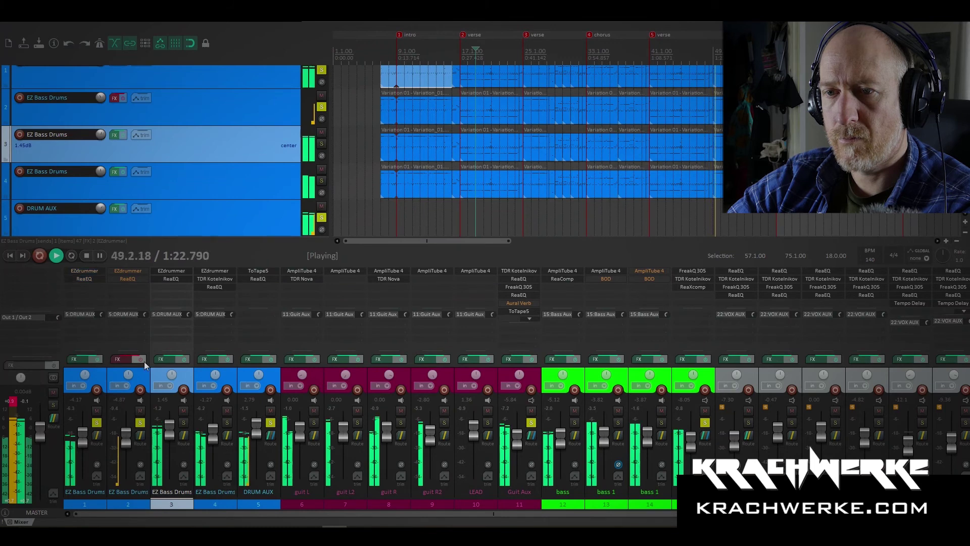
click(142, 361)
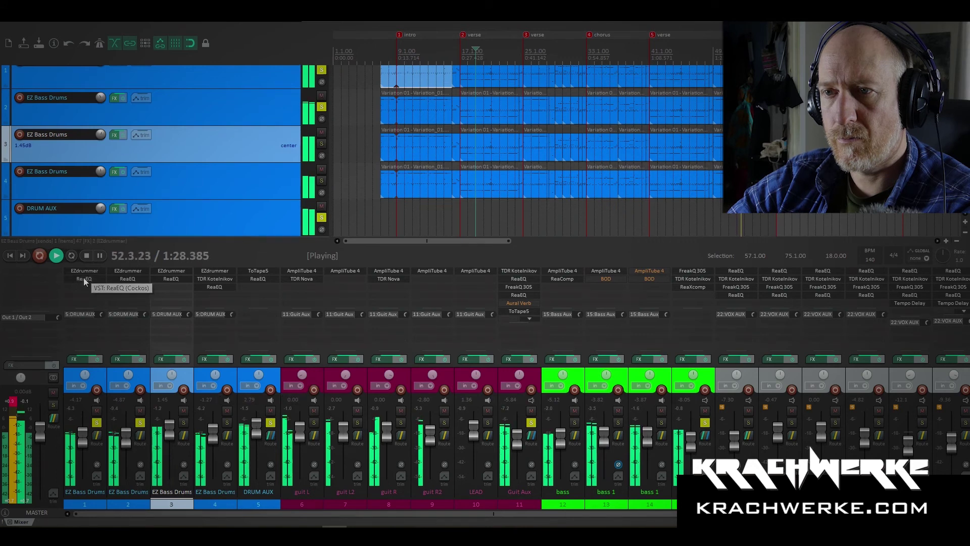
Inspect the ReaEQ settings on track 1, close the plug-in, and stop playback.
click(116, 279)
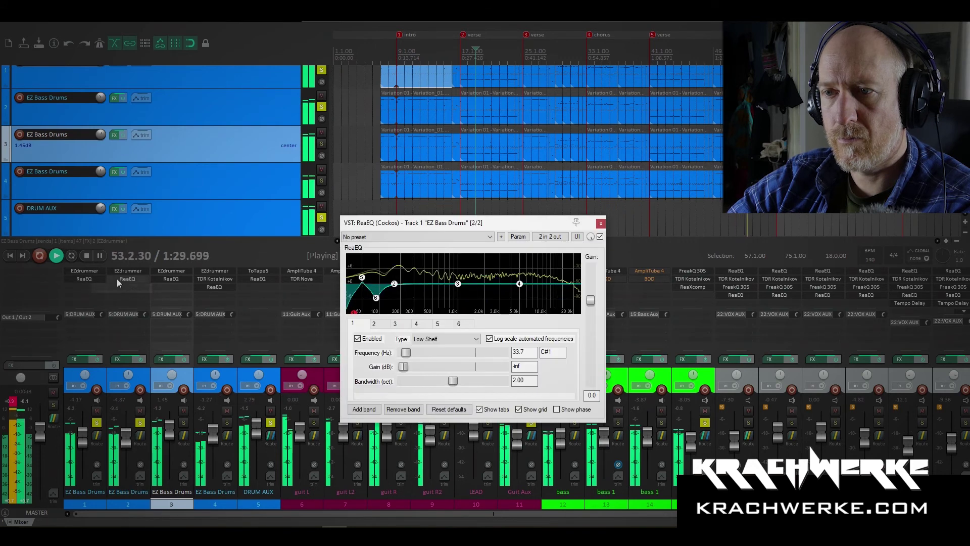
click(601, 223)
key(space)
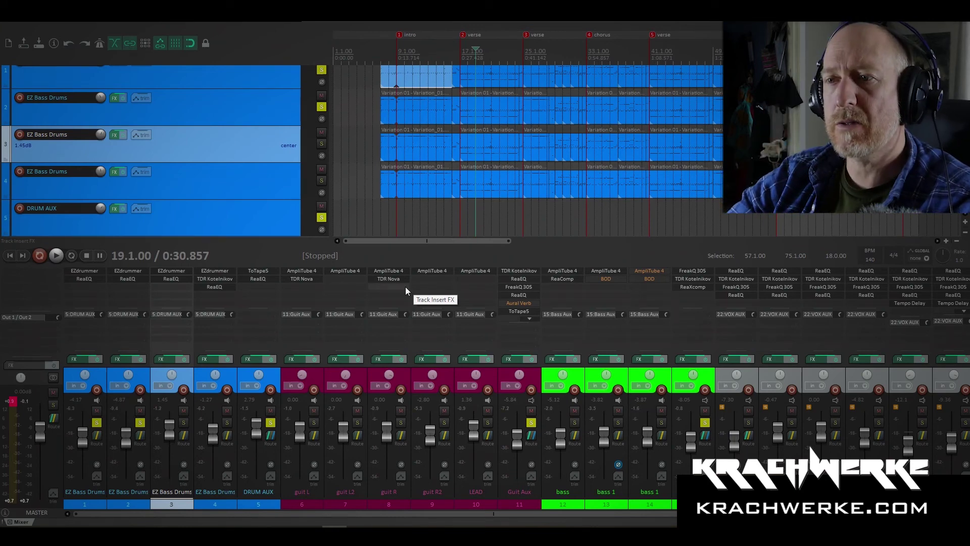
Play the mix, lower DRUM AUX to 0.86 dB, and unsolo Guit Aux and Bass Aux to hear only the drums.
key(space)
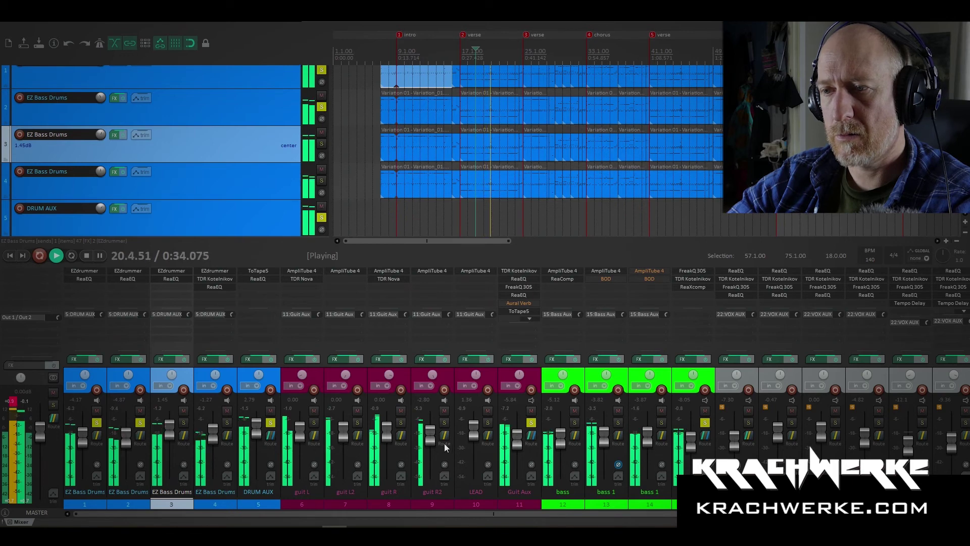
scroll(259, 433, down, 4)
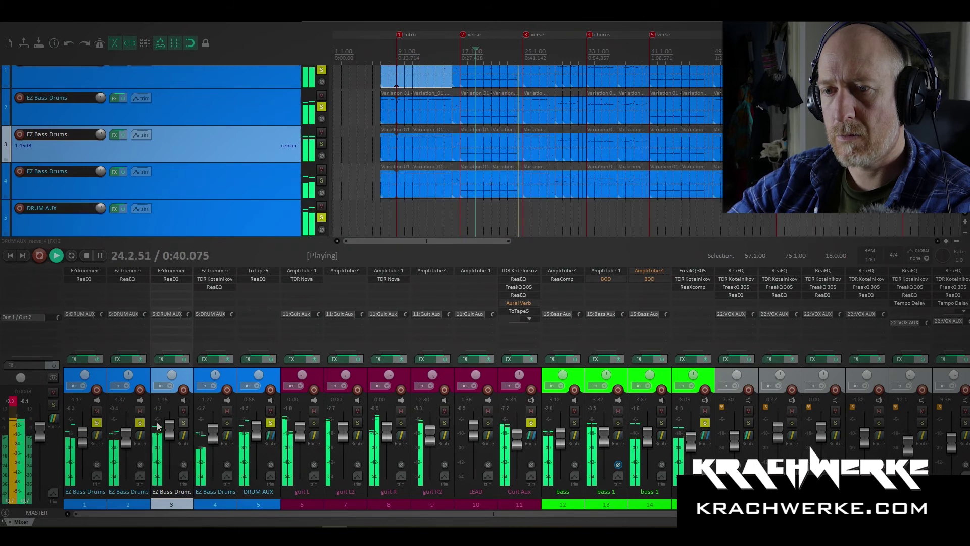
click(532, 422)
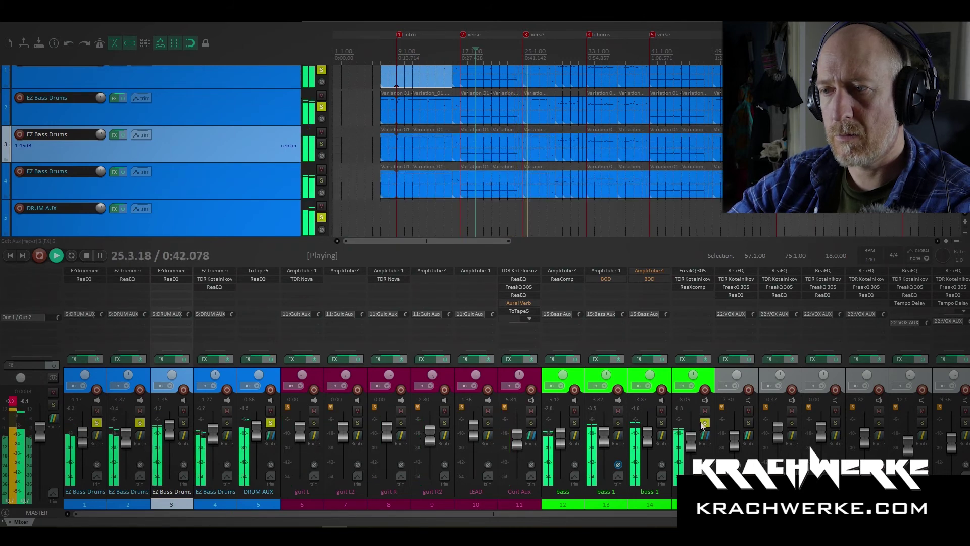
click(704, 422)
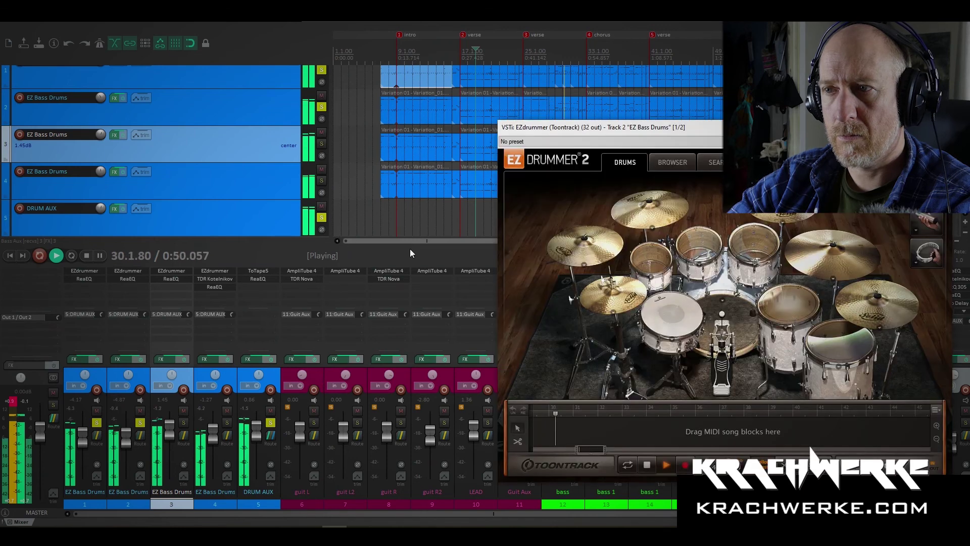
In track 2's EZdrummer mixer, lower the overheads to -15.1 and raise the reverb to -17.9, and close the plug-in.
click(827, 162)
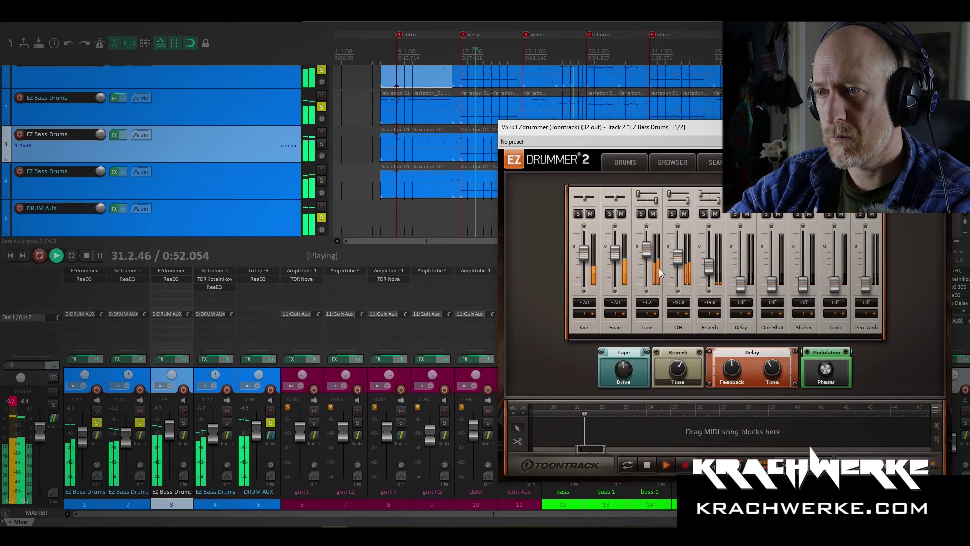
drag(680, 268, 680, 271)
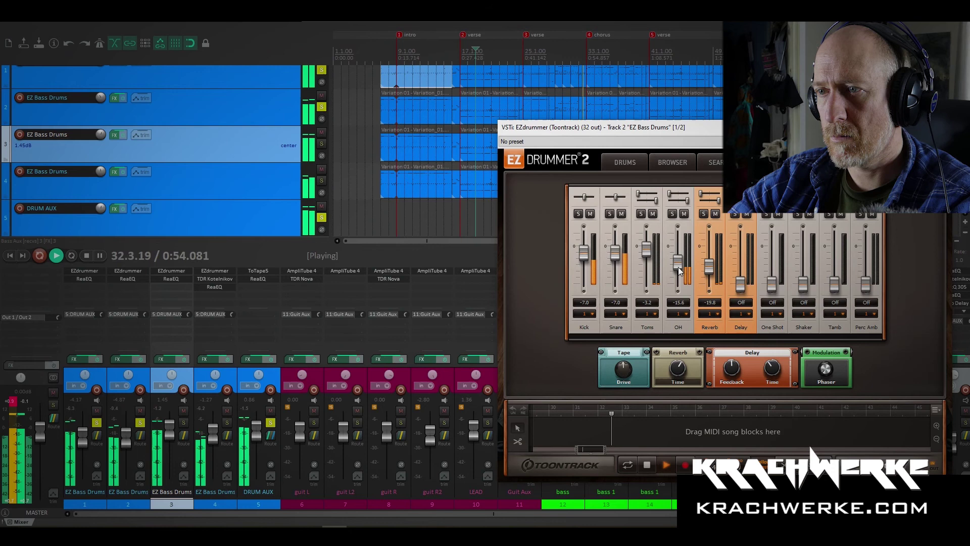
drag(709, 273, 710, 269)
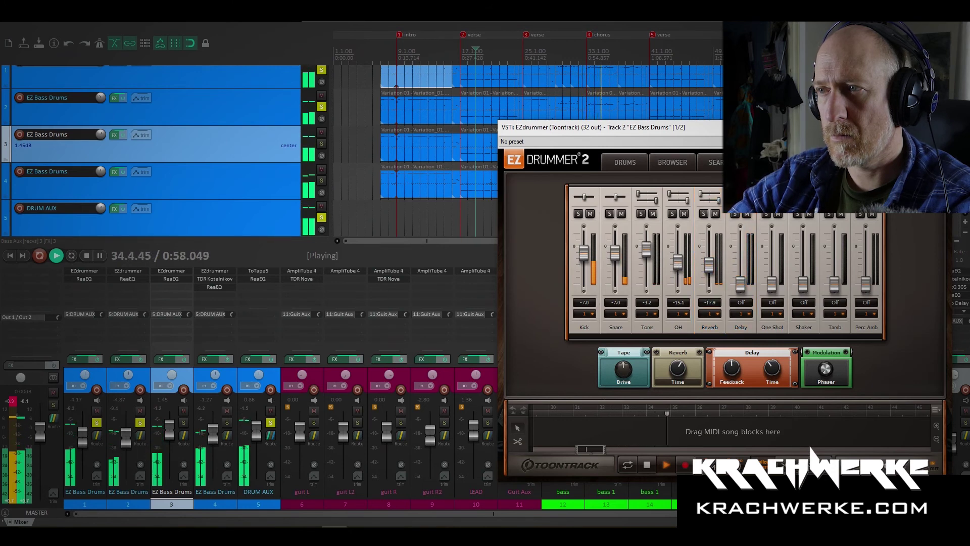
click(941, 127)
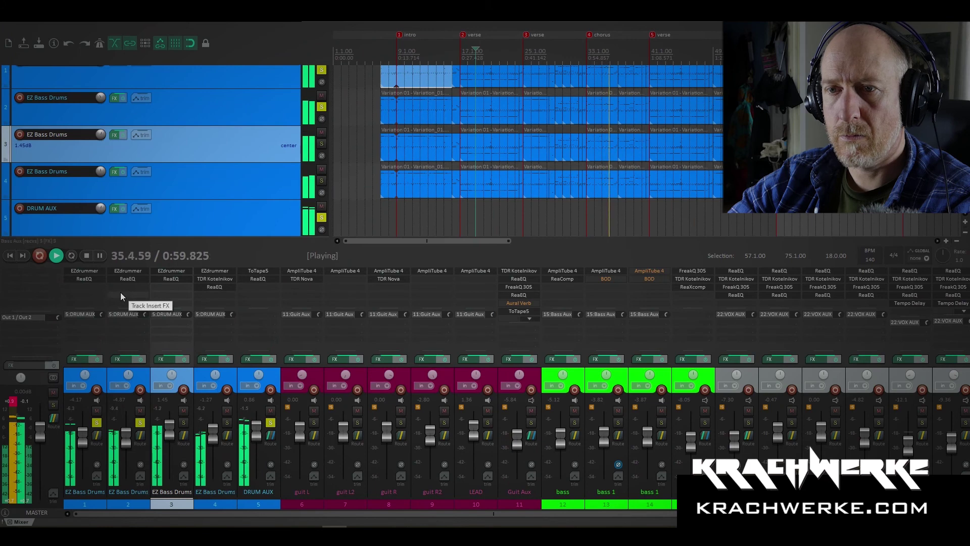
In track 1's EZdrummer mixer, lower the overheads to -11.3 during playback, and close the plug-in.
key(space)
click(87, 272)
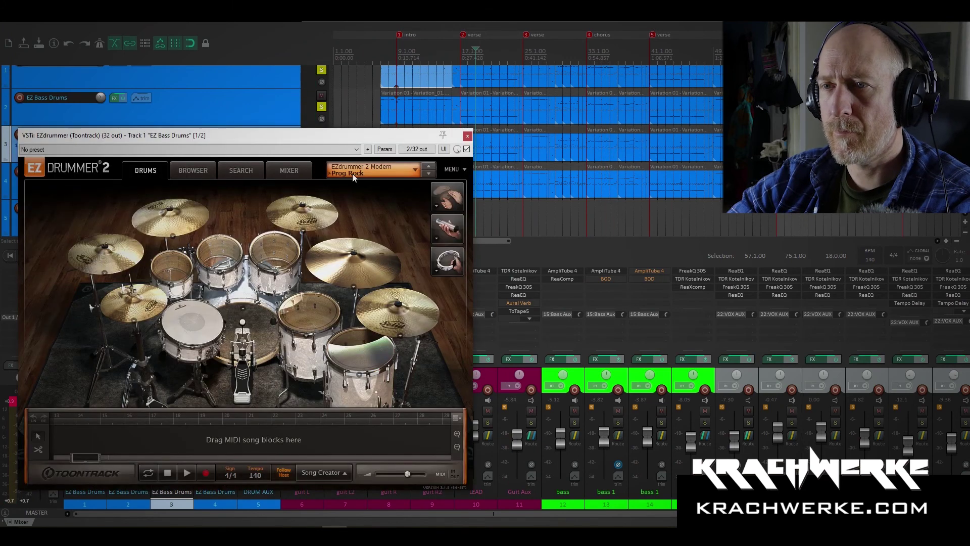
click(289, 170)
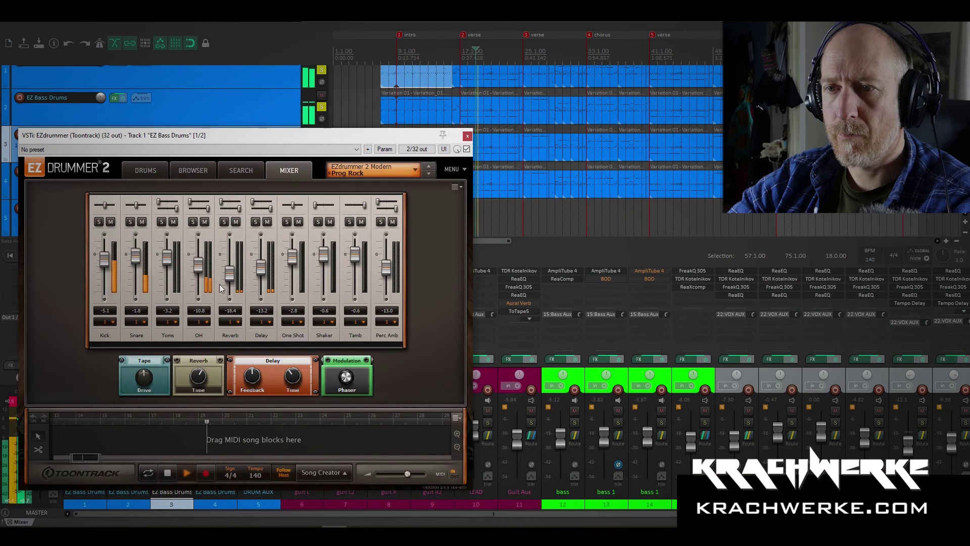
drag(201, 271, 201, 273)
drag(208, 137, 297, 149)
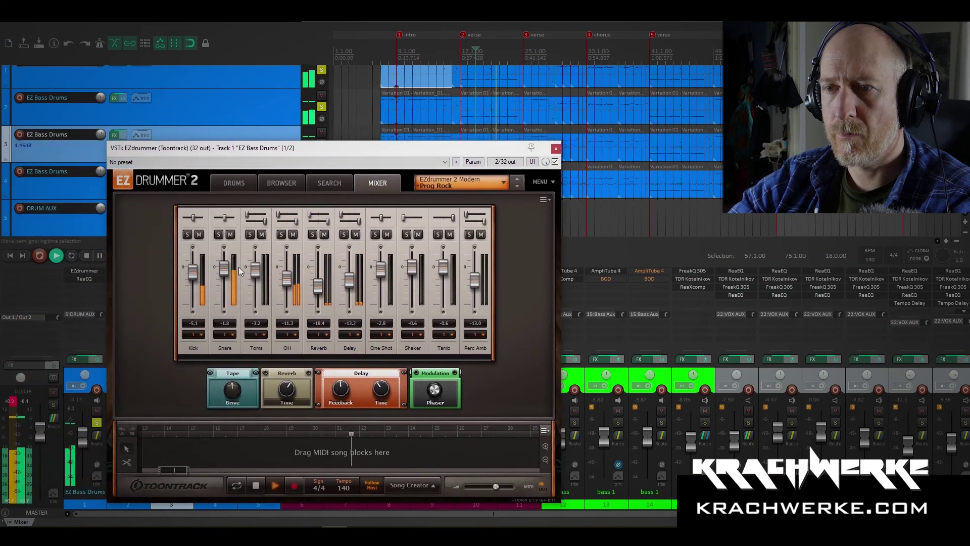
click(556, 150)
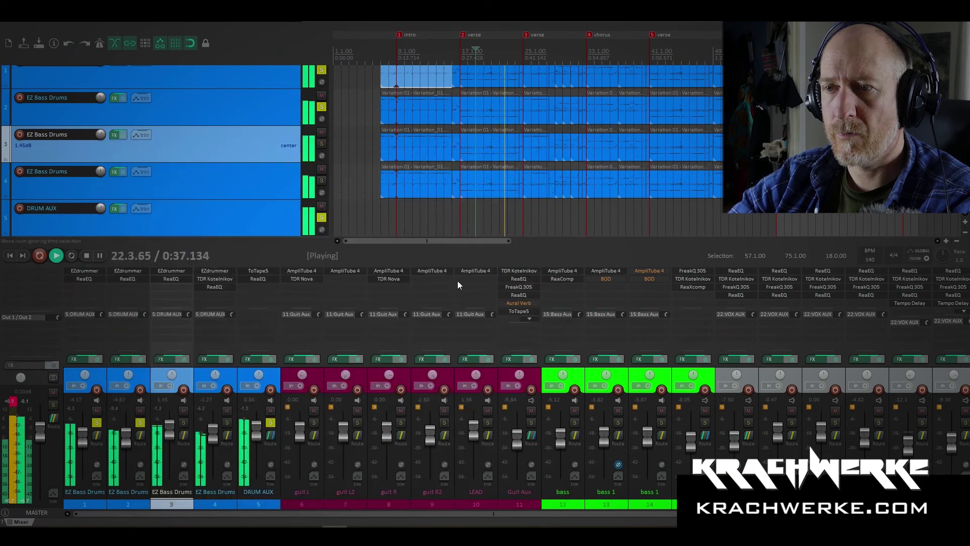
Solo Bass Aux and Guit Aux alongside the drums and raise each to -5.43 dB.
click(704, 422)
drag(691, 443, 691, 438)
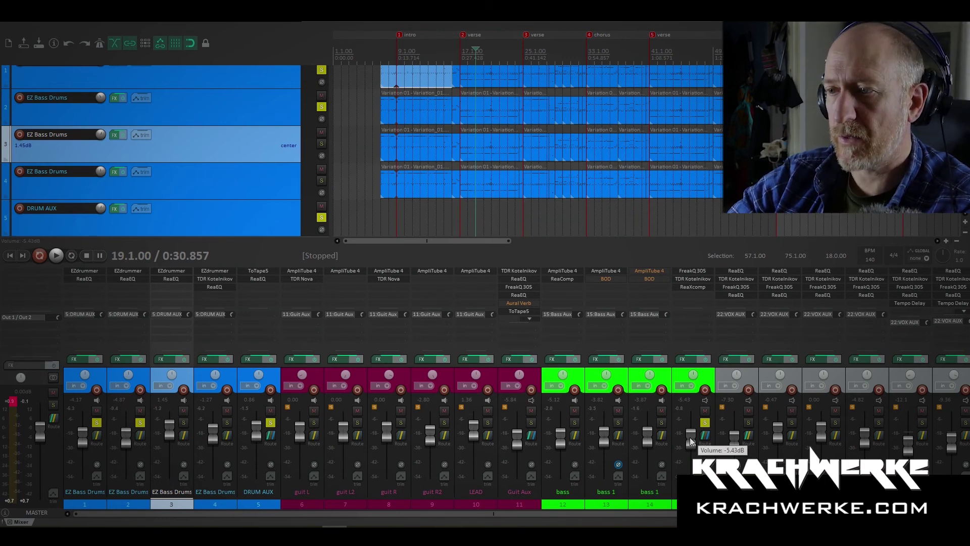
key(space)
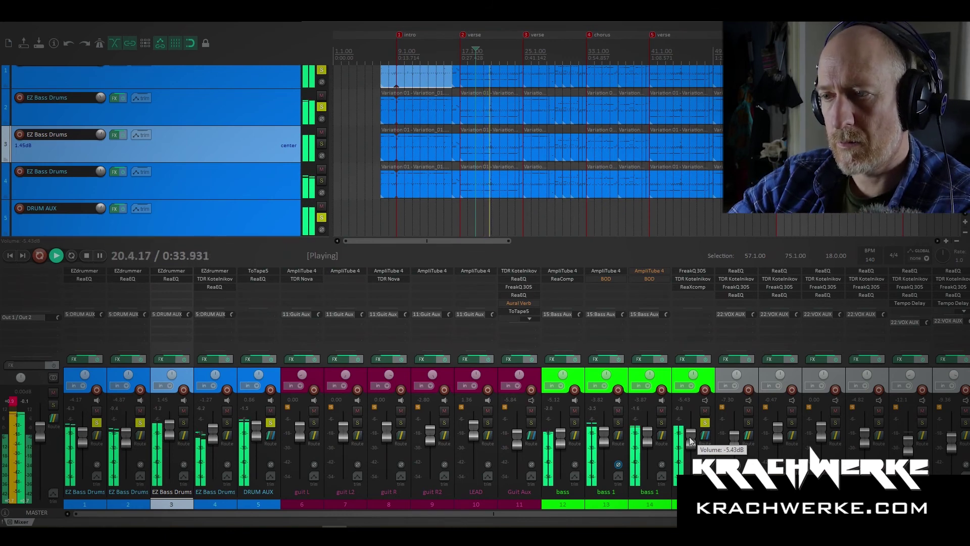
click(532, 423)
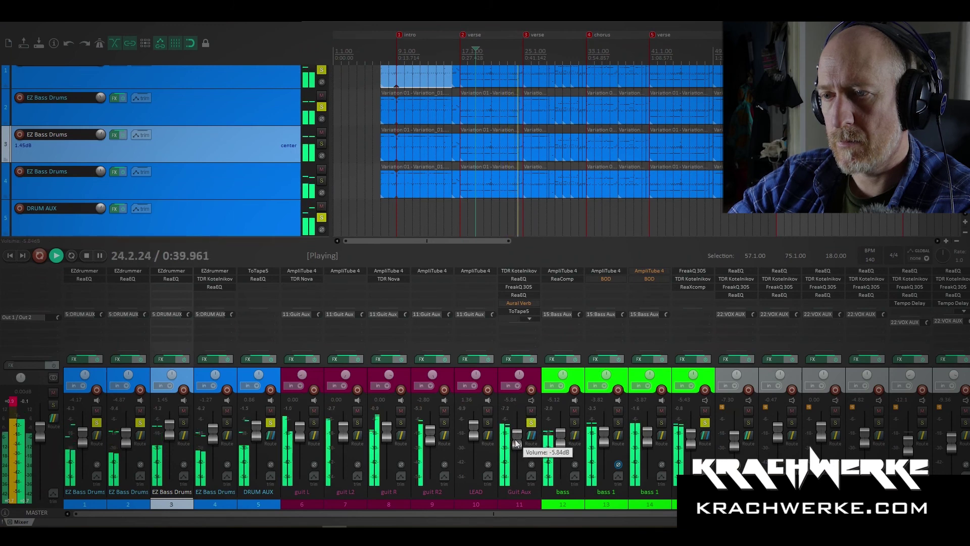
scroll(517, 444, up, 3)
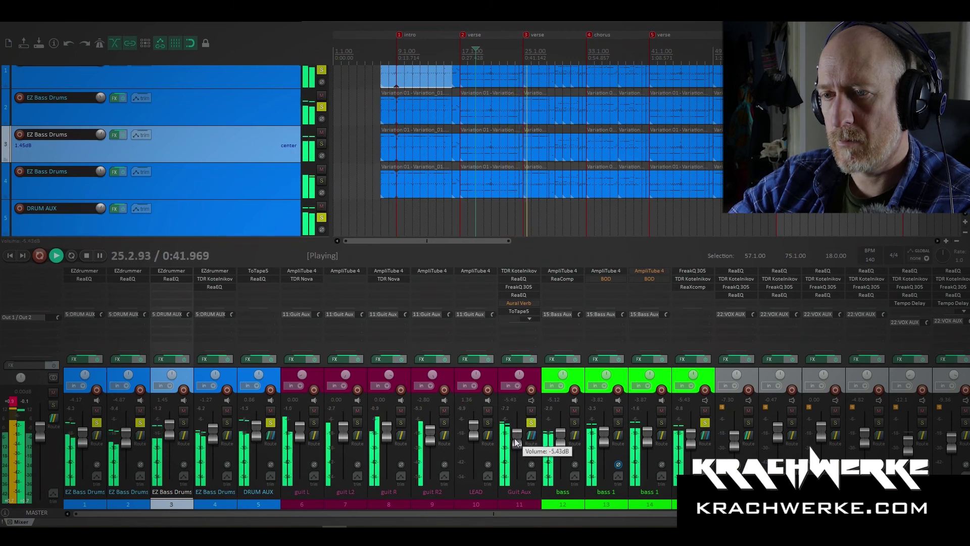
Solo the VOX AUX track, stop playback, and reset the master peak meter.
drag(512, 514, 629, 516)
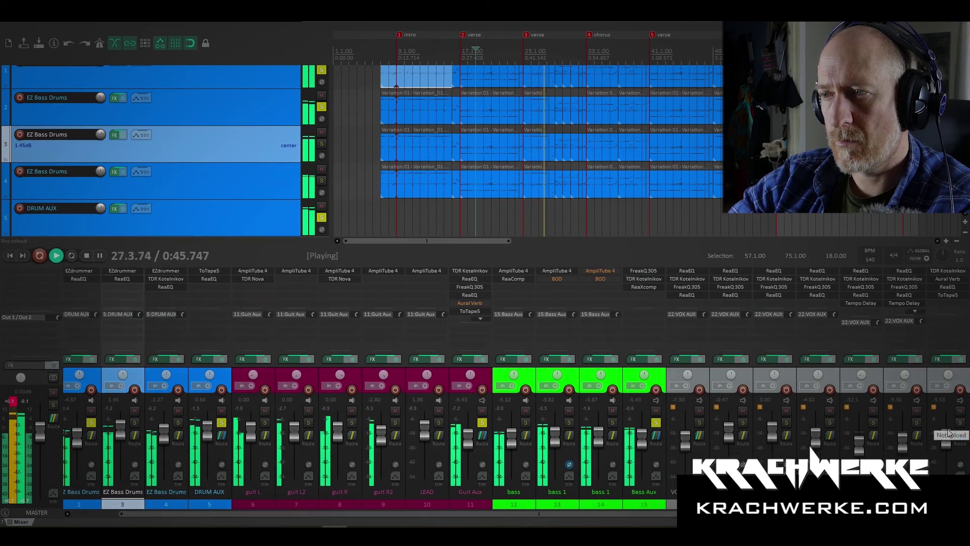
key(space)
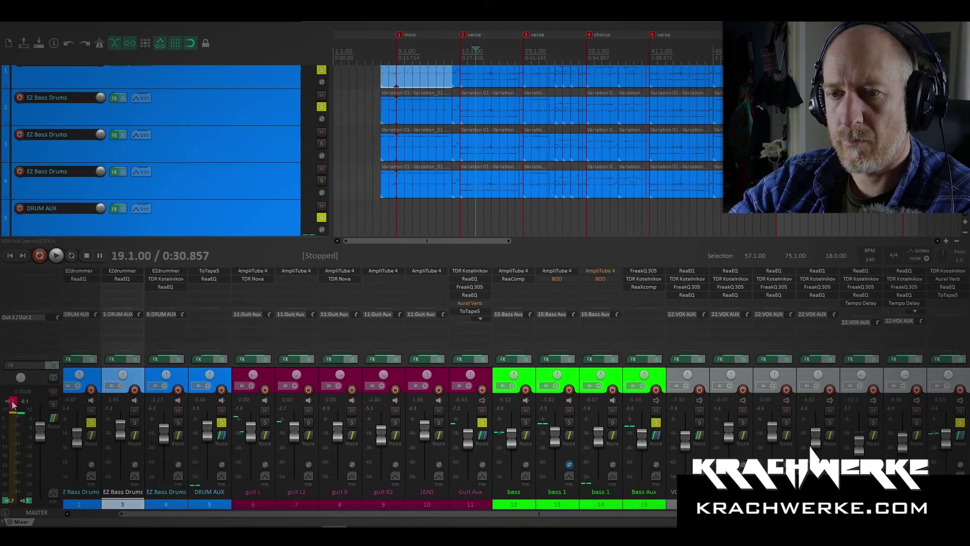
scroll(232, 153, down, 1)
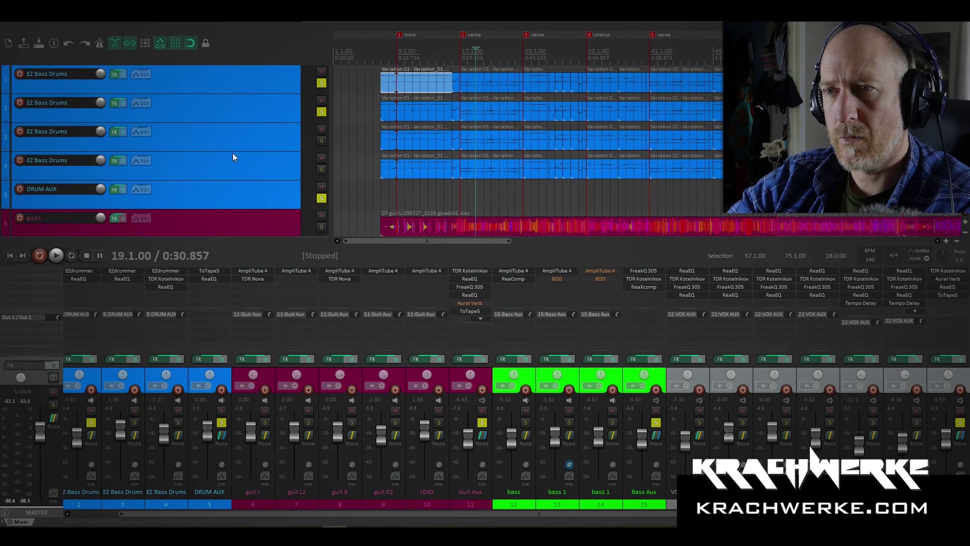
Mute EZ Bass Drums tracks 3 and 4 and bypass their effects chains, keeping the DRUM AUX effects enabled.
click(221, 360)
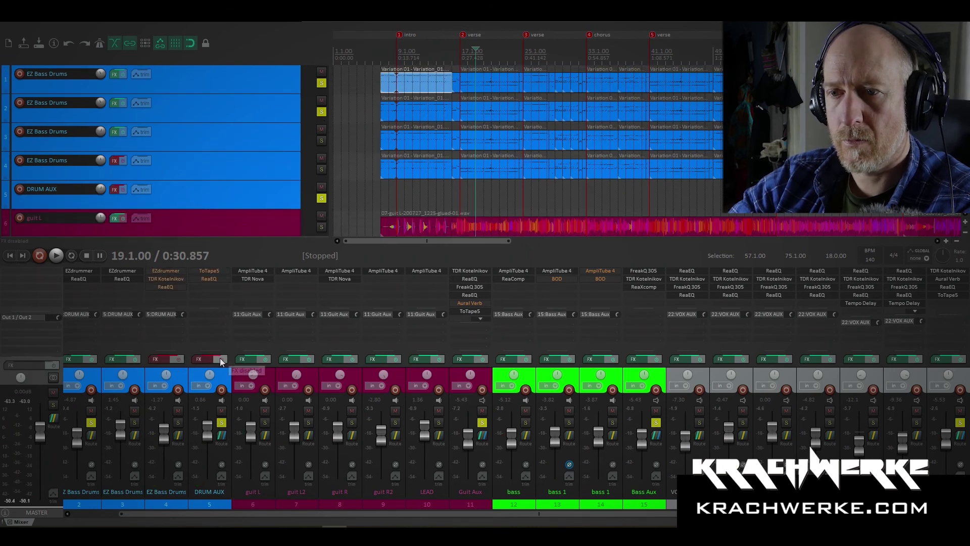
click(178, 411)
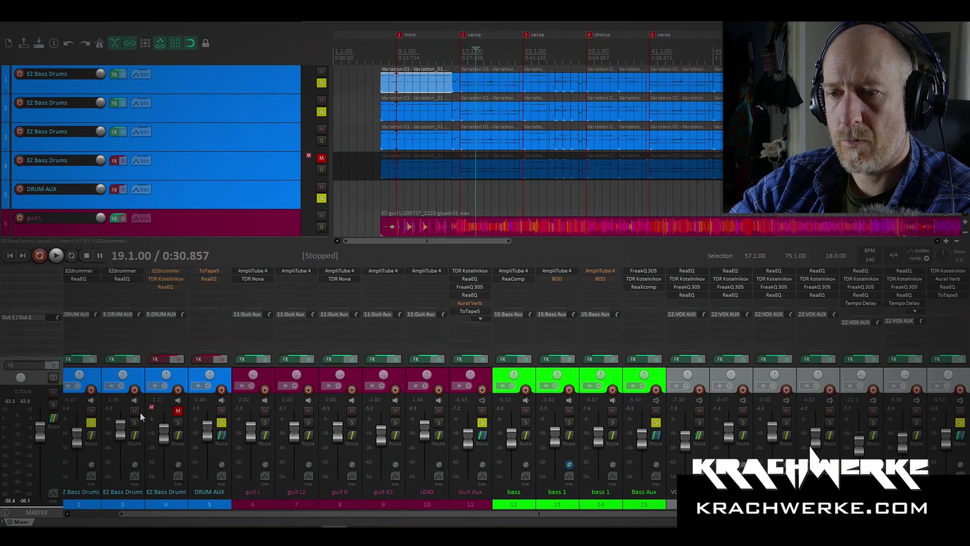
drag(211, 514, 181, 511)
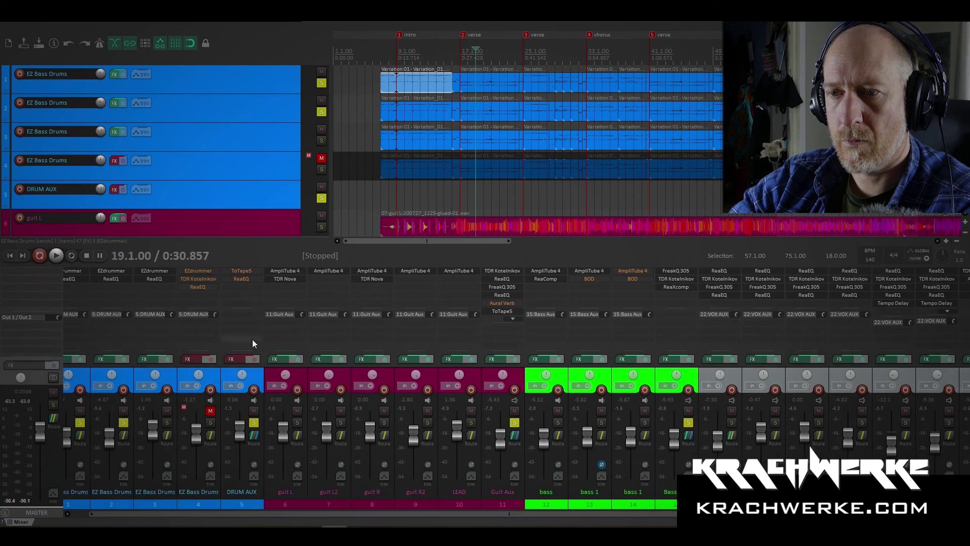
click(252, 360)
click(165, 360)
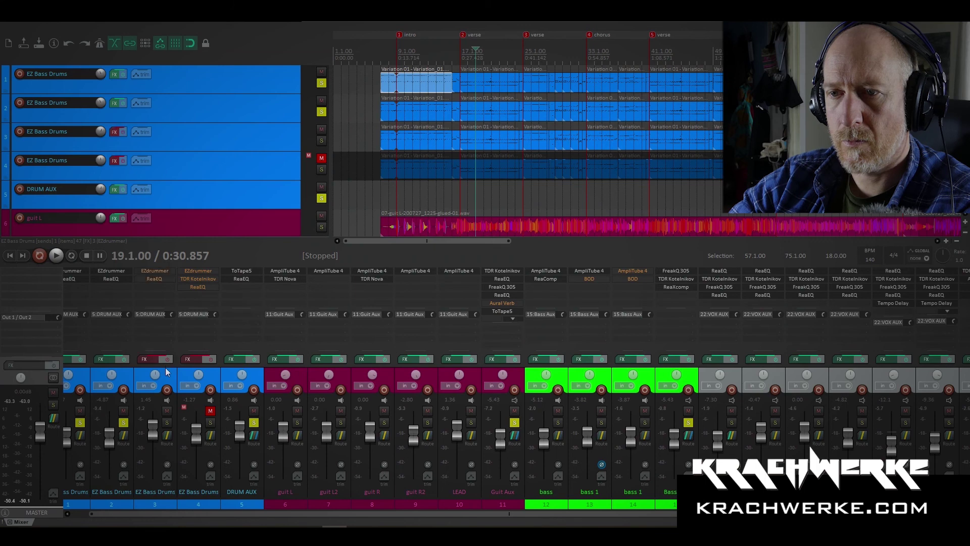
click(168, 411)
Play the mix with vocals and raise the volume of VOX verse 1.
key(space)
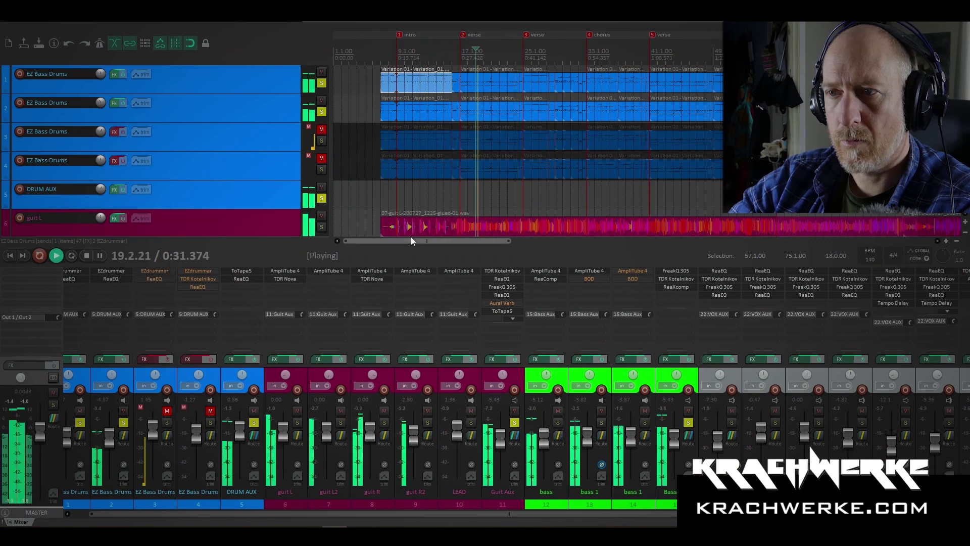
scroll(207, 174, down, 3)
scroll(208, 174, down, 4)
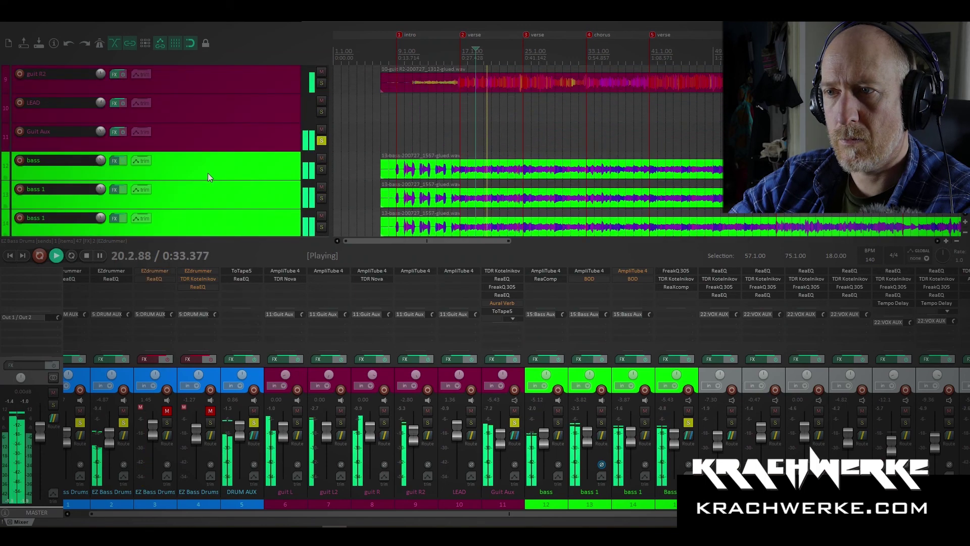
scroll(208, 173, down, 2)
scroll(208, 173, up, 2)
scroll(207, 174, down, 5)
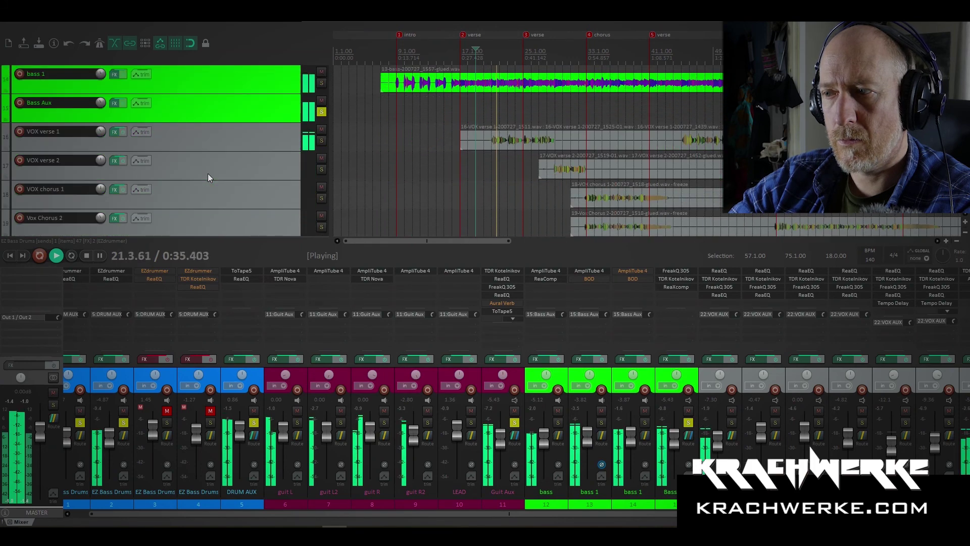
scroll(207, 174, up, 6)
drag(507, 514, 629, 512)
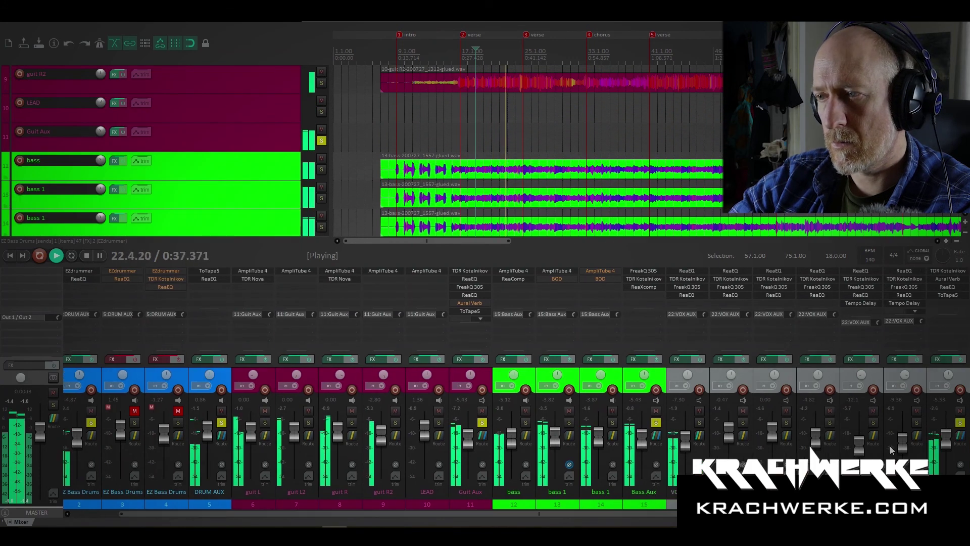
drag(686, 435, 687, 428)
scroll(245, 163, down, 4)
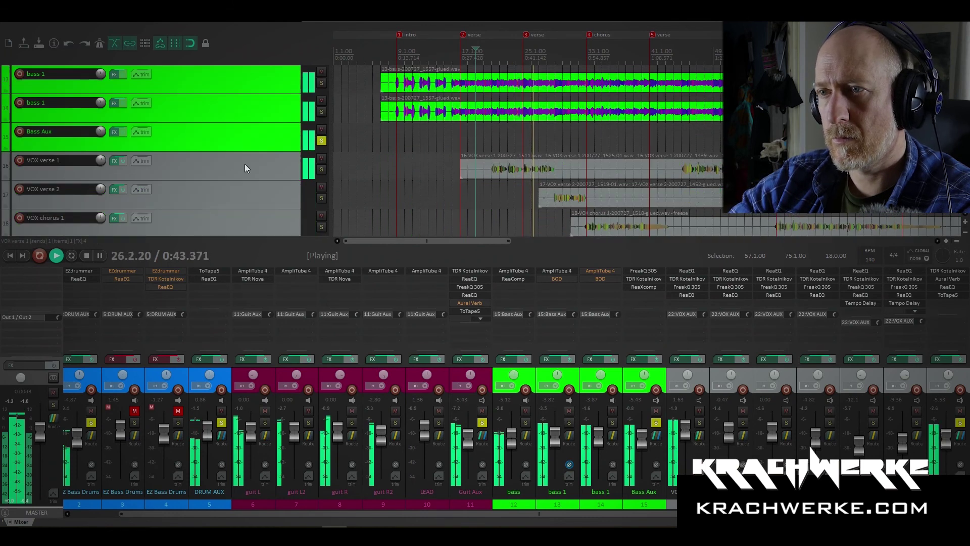
Set the VOX verse 2 volume to -1.27 dB and raise the VOX chorus 1 volume.
drag(686, 428, 729, 430)
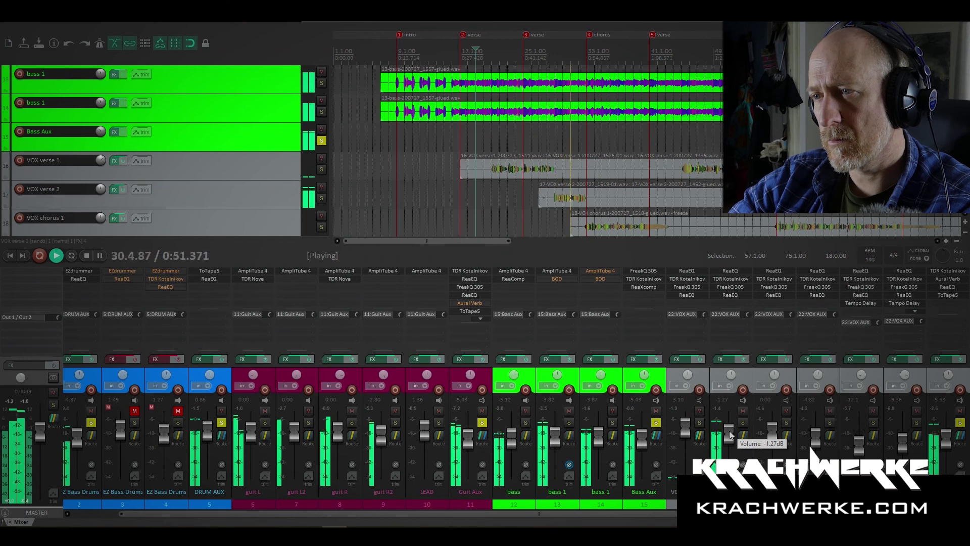
scroll(72, 114, down, 1)
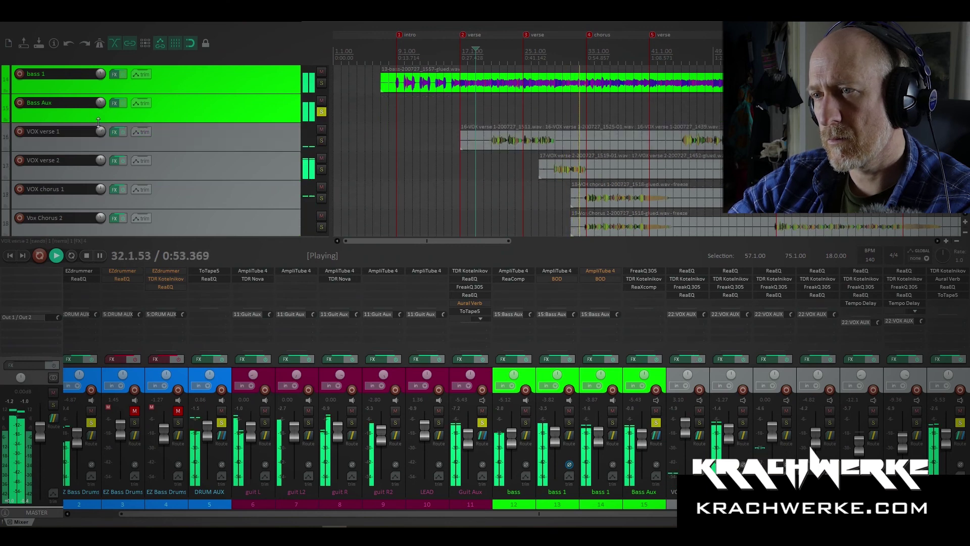
drag(773, 432, 818, 437)
Lower Guit Aux to -6.89 dB and DRUM AUX to about 0 dB, and stop playback.
drag(463, 436, 465, 440)
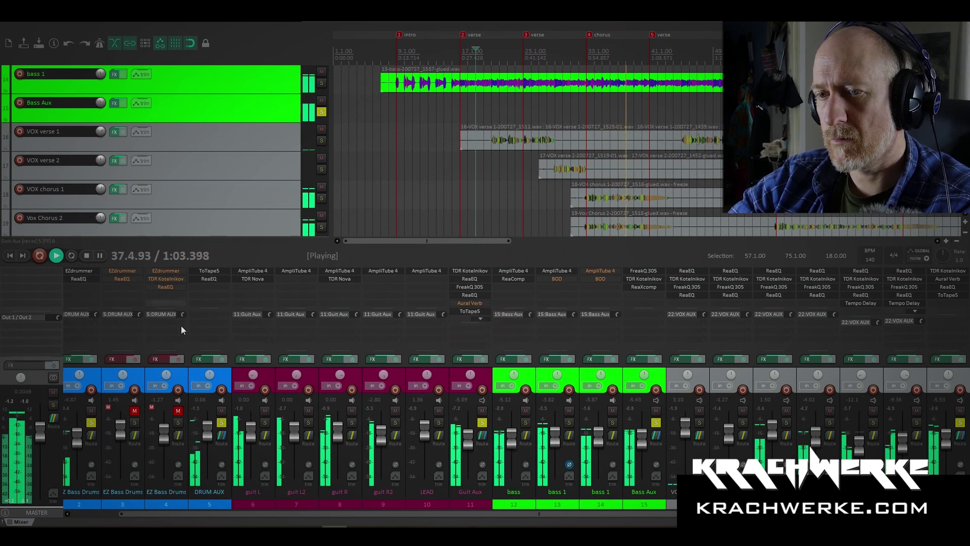
drag(233, 514, 188, 514)
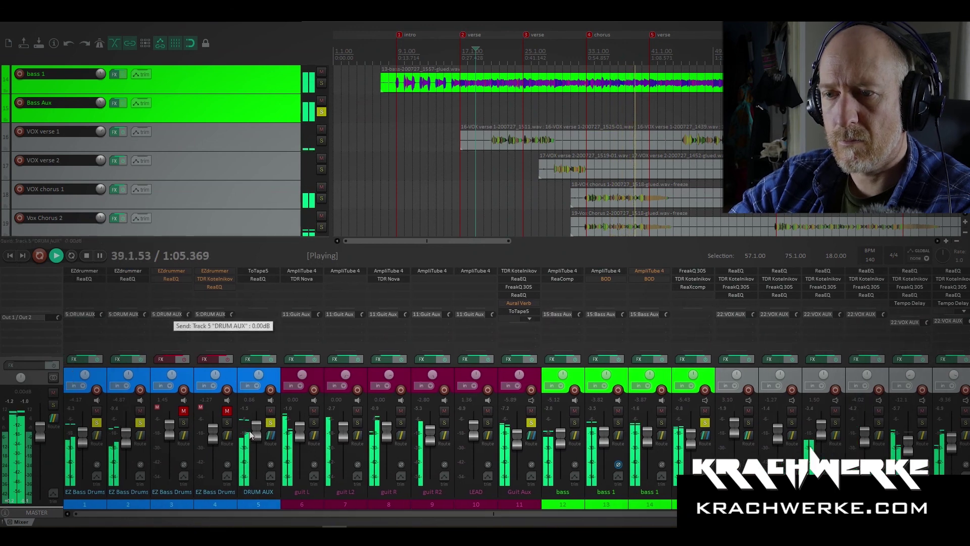
drag(256, 432, 257, 435)
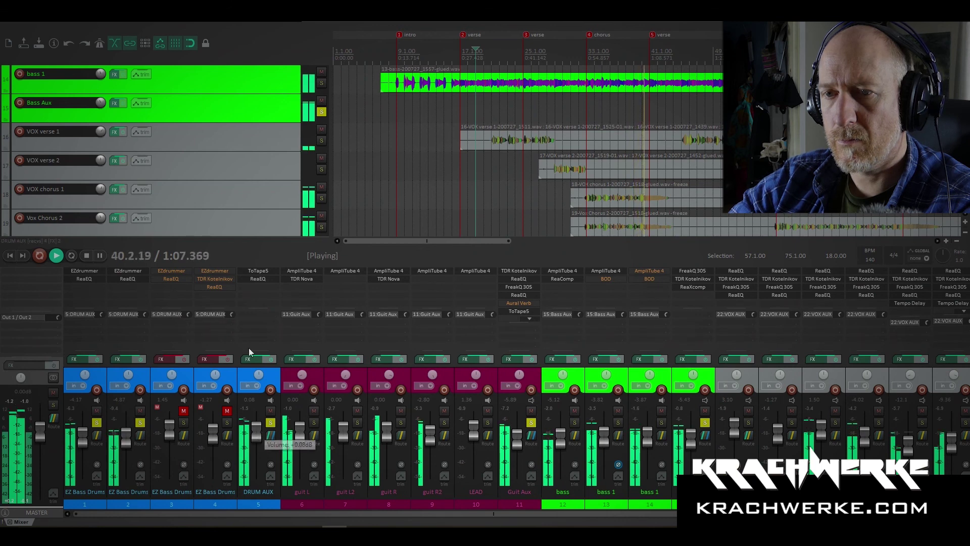
key(space)
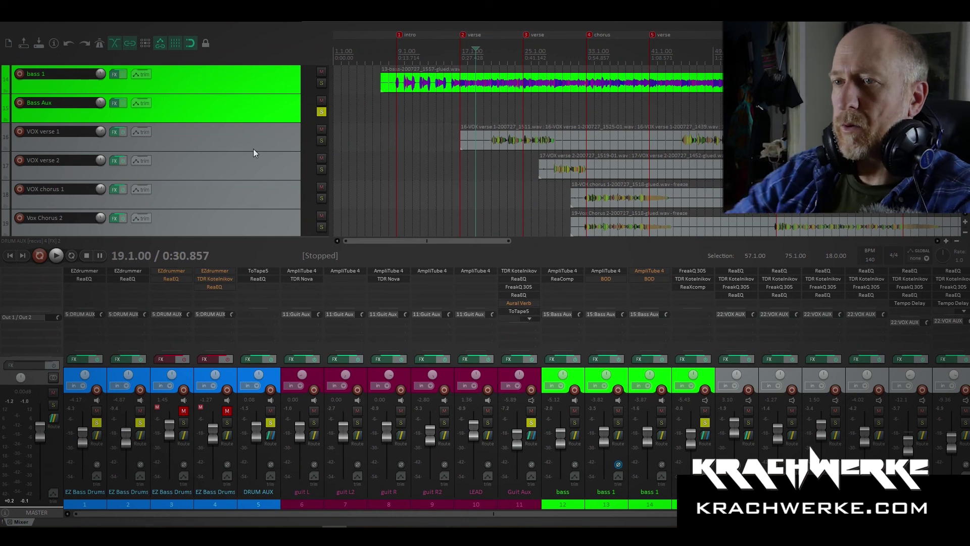
scroll(209, 171, down, 2)
scroll(210, 138, up, 1)
scroll(208, 132, up, 4)
scroll(209, 129, down, 5)
scroll(210, 133, up, 3)
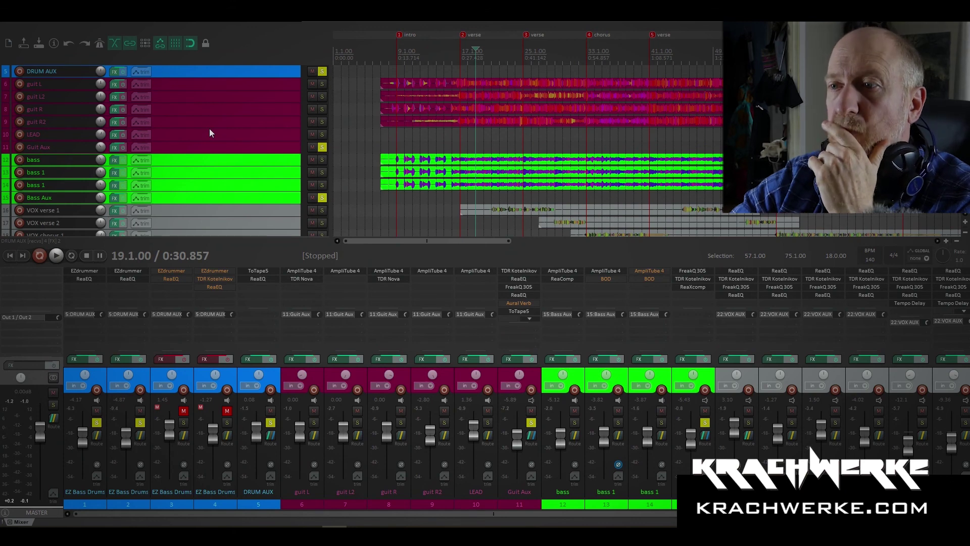